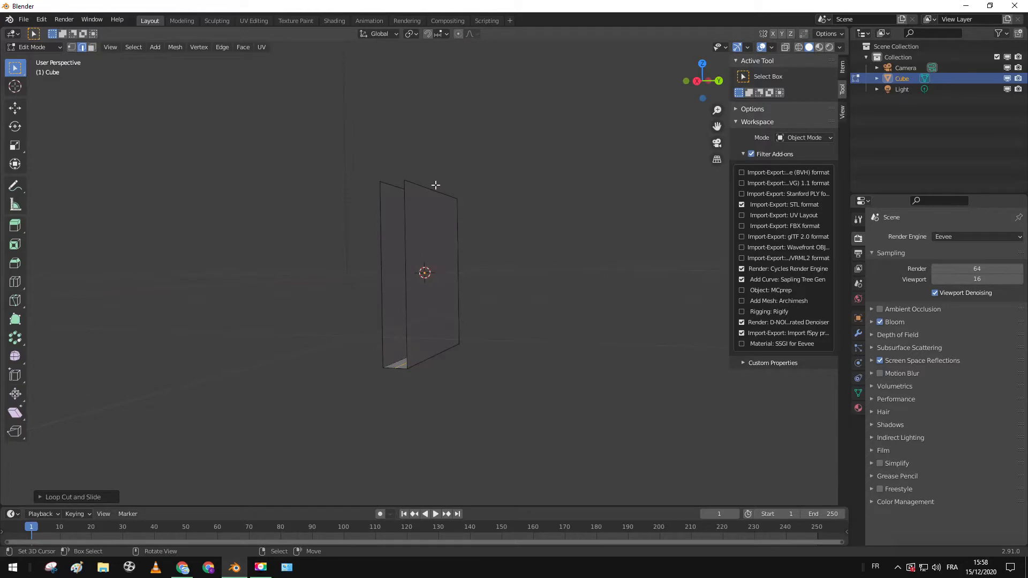
Step: Delete the half of the folded cover mesh on one side of the spine's centre cut
{"action": "key", "text": "Delete"}
{"action": "left_click", "coordinate": [441, 349]}
{"action": "key", "text": "ctrl+z"}
{"action": "key", "text": "Delete"}
{"action": "left_click", "coordinate": [441, 304]}
{"action": "middle_click_drag", "start_coordinate": [442, 304], "coordinate": [506, 305]}
Step: Add a Mirror modifier to the remaining half and mirror it on the Y axis only
{"action": "left_click", "coordinate": [858, 333]}
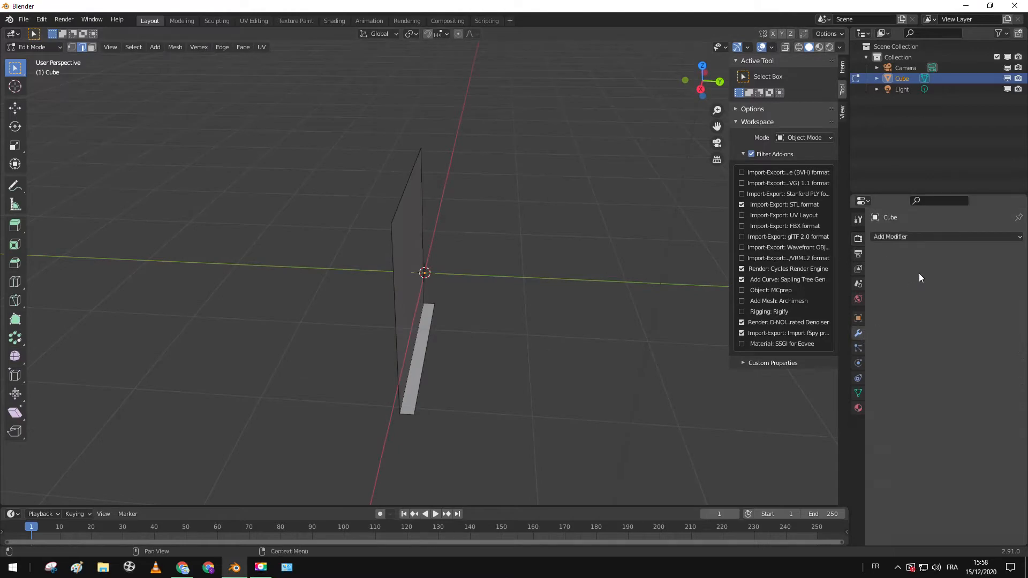
{"action": "left_click", "coordinate": [928, 238]}
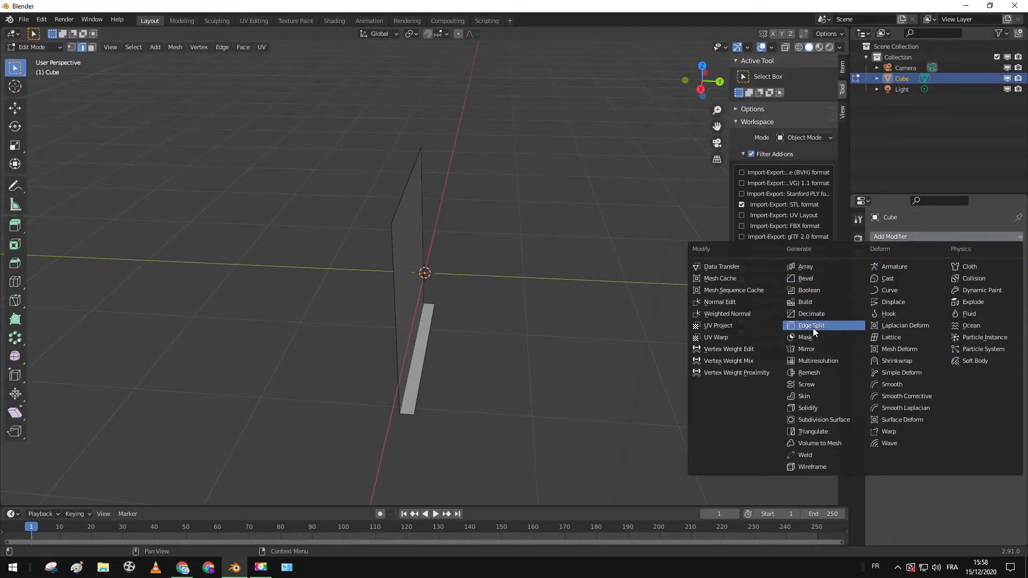
{"action": "left_click", "coordinate": [814, 350]}
{"action": "middle_click_drag", "start_coordinate": [725, 336], "coordinate": [503, 248]}
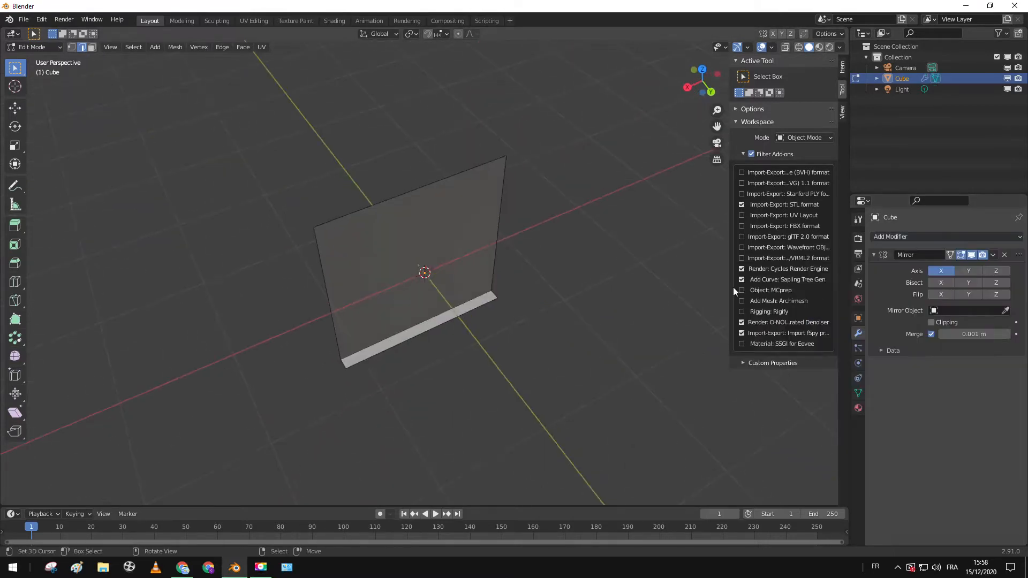
{"action": "left_click", "coordinate": [968, 271]}
{"action": "left_click", "coordinate": [950, 271]}
Step: Stretch the whole cover object along the global X axis in Object Mode
{"action": "middle_click_drag", "start_coordinate": [616, 265], "coordinate": [466, 278]}
{"action": "key", "text": "Tab"}
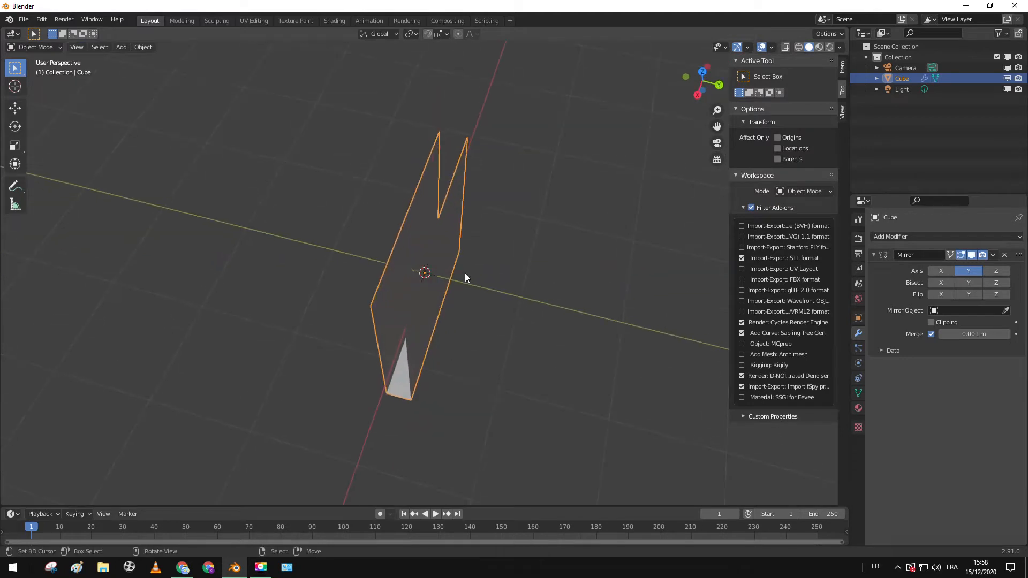
{"action": "key", "text": "s"}
{"action": "key", "text": "x"}
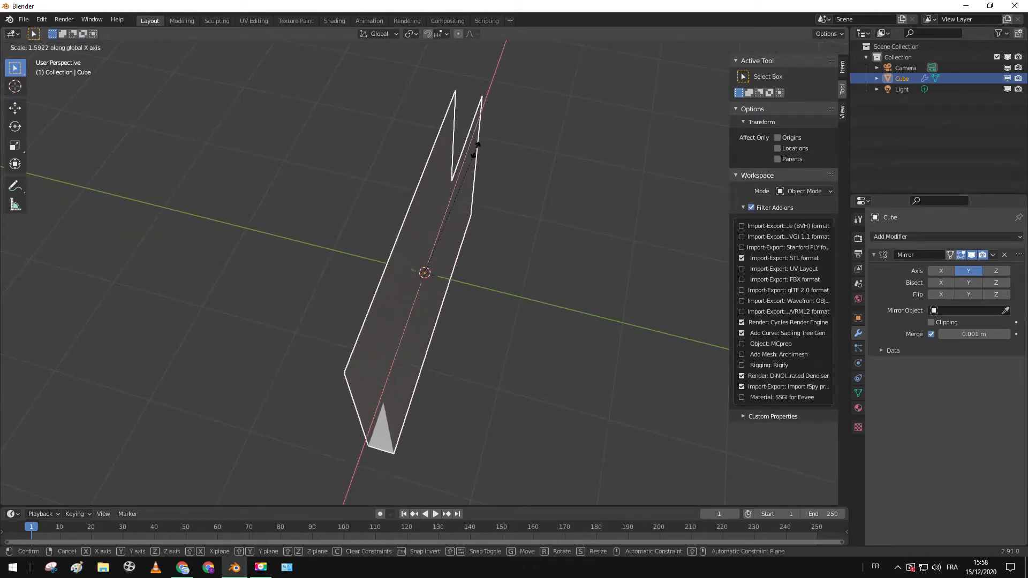
{"action": "left_click", "coordinate": [500, 143]}
Step: Add a lengthwise loop cut to the cover's side wall and slide it down close to the spine
{"action": "middle_click_drag", "start_coordinate": [500, 142], "coordinate": [479, 248]}
{"action": "key", "text": "Tab"}
{"action": "key", "text": "ctrl+r"}
{"action": "left_click", "coordinate": [453, 412]}
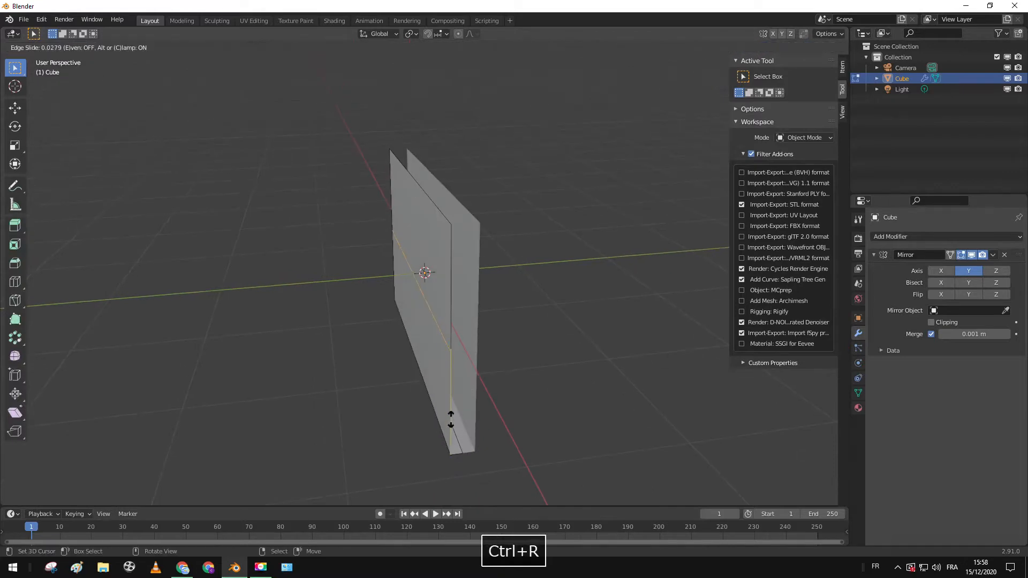
{"action": "left_click", "coordinate": [460, 495]}
Step: Move the wall's upper edge outward along Y and down so the cover opens almost flat
{"action": "middle_click_drag", "start_coordinate": [460, 496], "coordinate": [466, 459]}
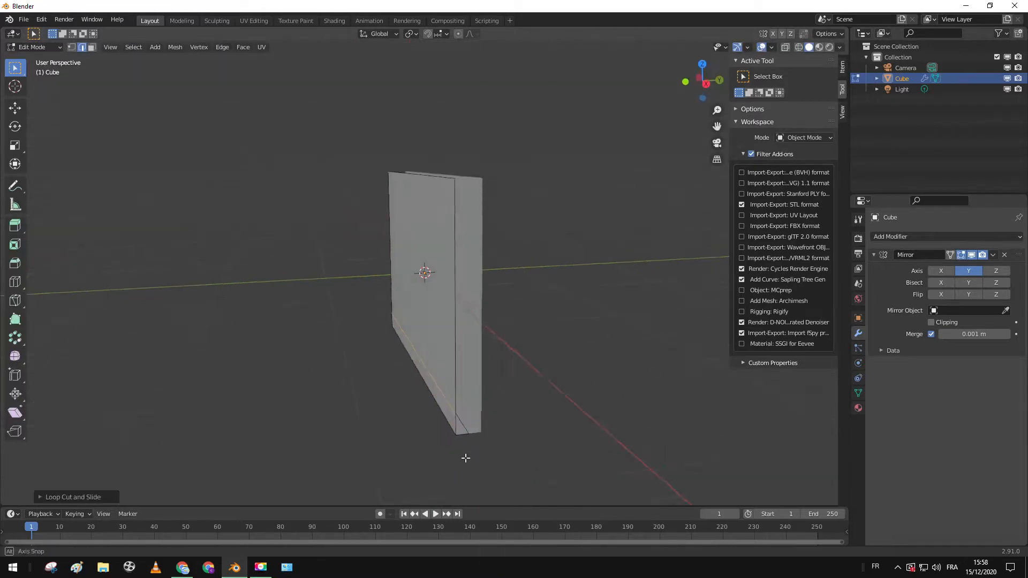
{"action": "middle_click_drag", "start_coordinate": [468, 213], "coordinate": [404, 167]}
{"action": "key", "text": "g"}
{"action": "key", "text": "z"}
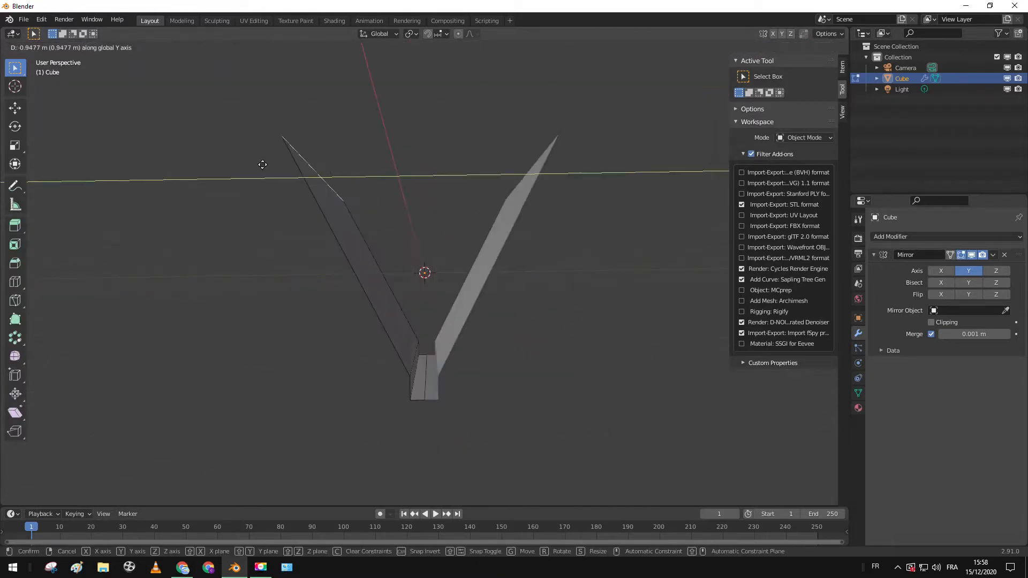
{"action": "left_click", "coordinate": [241, 328]}
{"action": "middle_click_drag", "start_coordinate": [287, 291], "coordinate": [310, 279]}
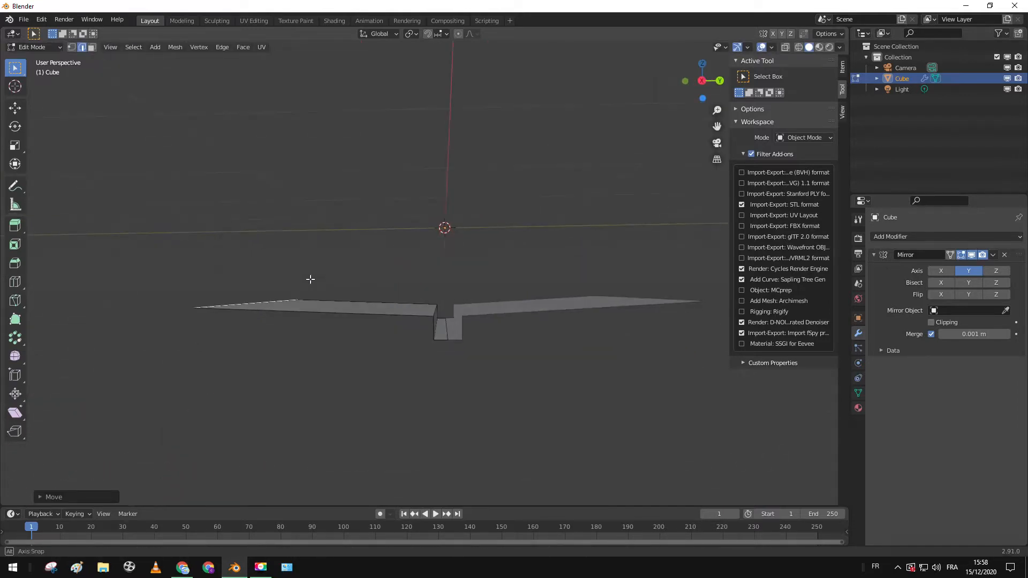
Step: Duplicate the cover's outer edge and the spine's centre edge in place and separate the copies into a new object
{"action": "middle_click_drag", "start_coordinate": [394, 318], "coordinate": [466, 300]}
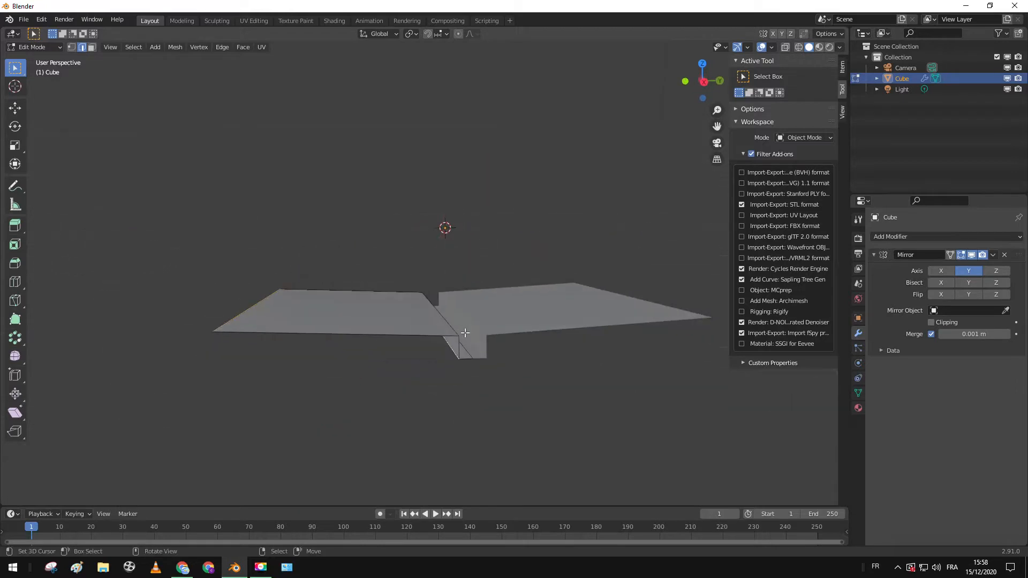
{"action": "key", "text": "g"}
{"action": "right_click", "coordinate": [474, 290]}
{"action": "key", "text": "p"}
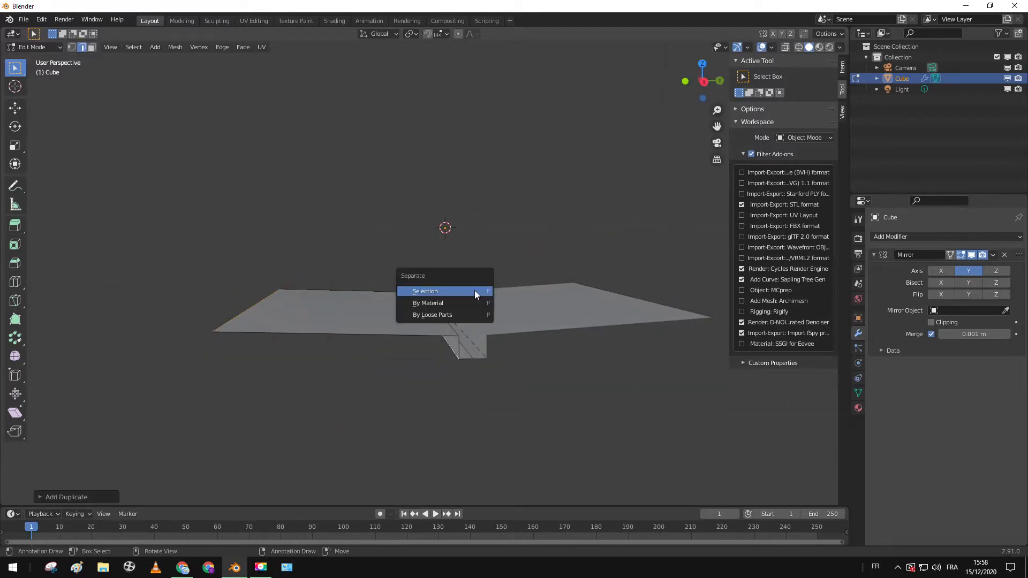
{"action": "left_click", "coordinate": [475, 291]}
{"action": "key", "text": "Tab"}
Step: Fill a face between the new object's two edges and divide it with nine evenly spaced lengthwise loop cuts
{"action": "left_click", "coordinate": [462, 333]}
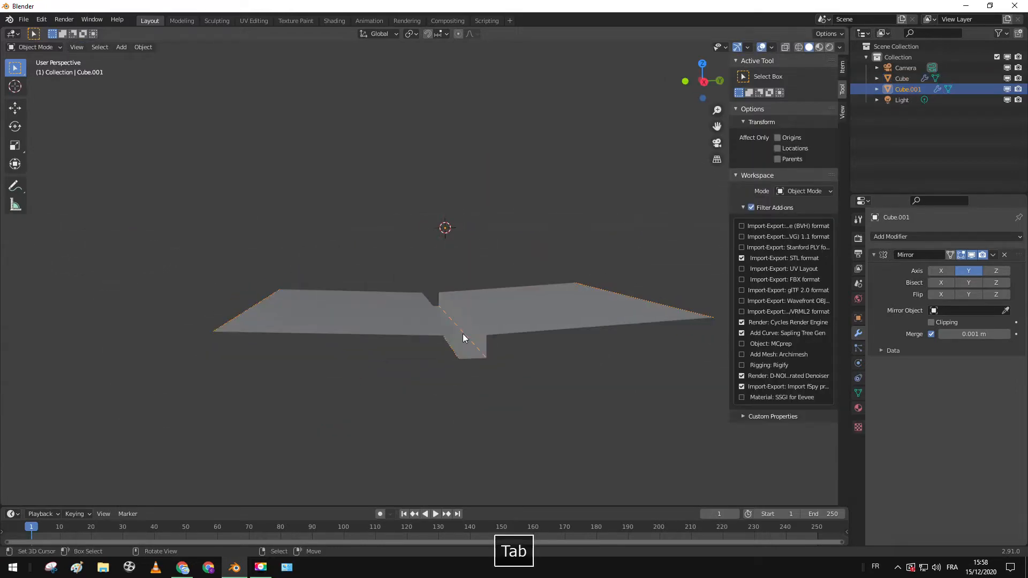
{"action": "key", "text": "Tab"}
{"action": "middle_click_drag", "start_coordinate": [462, 321], "coordinate": [391, 340]}
{"action": "key", "text": "ctrl+r"}
{"action": "scroll", "coordinate": [380, 340], "scroll_direction": "up", "scroll_amount": 3}
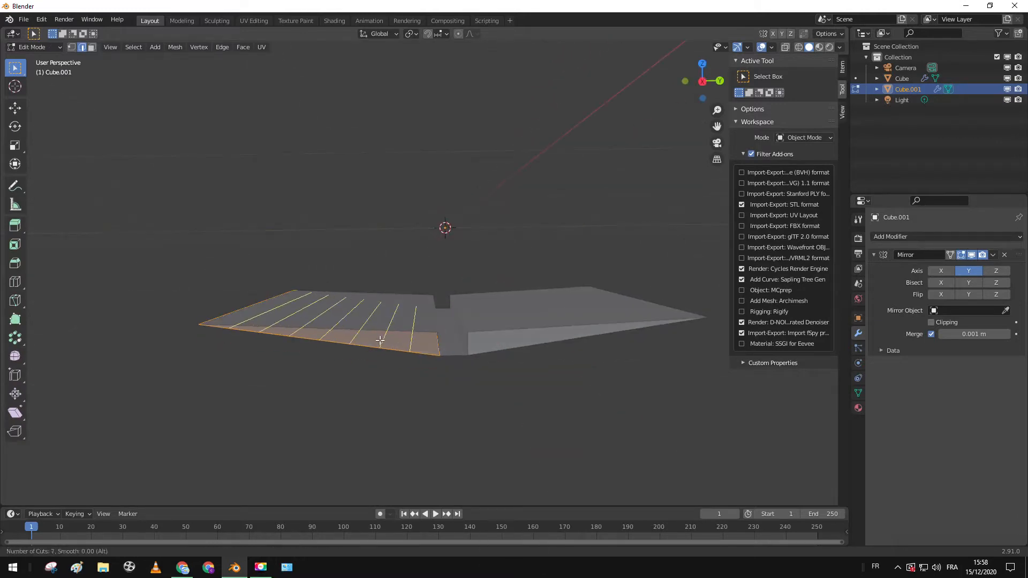
{"action": "scroll", "coordinate": [380, 340], "scroll_direction": "up", "scroll_amount": 1}
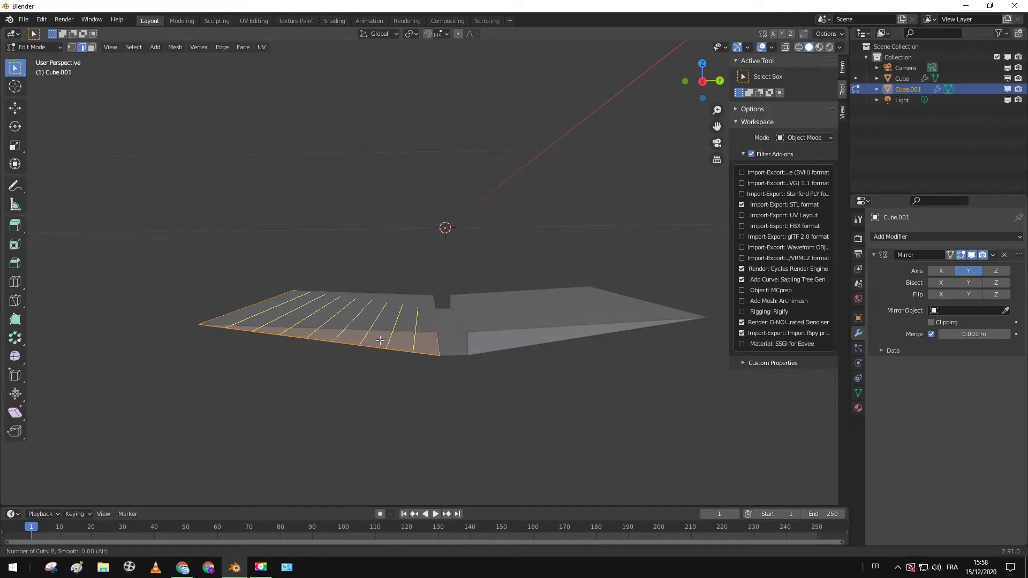
{"action": "scroll", "coordinate": [380, 340], "scroll_direction": "up", "scroll_amount": 1}
{"action": "left_click", "coordinate": [380, 340]}
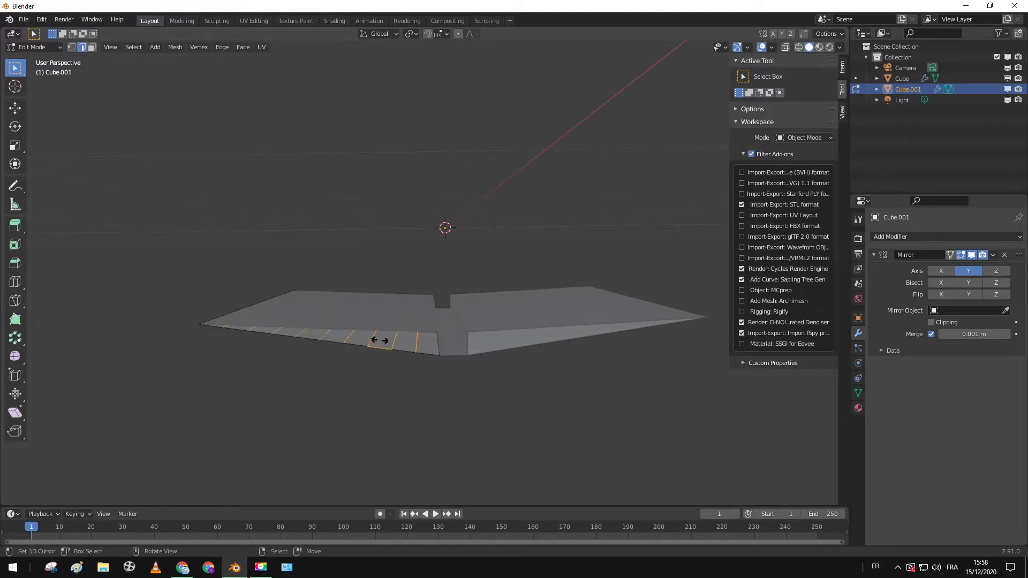
{"action": "right_click", "coordinate": [379, 339]}
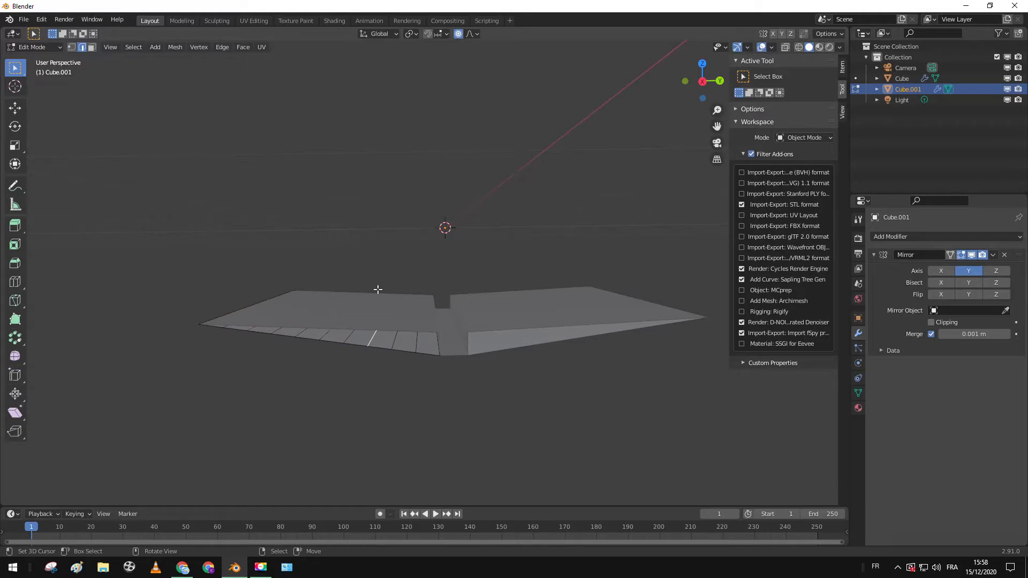
Step: Turn on smooth proportional editing and raise a middle page edge about 0.27 m along Z with proportional size 1.00
{"action": "key", "text": "g"}
{"action": "key", "text": "z"}
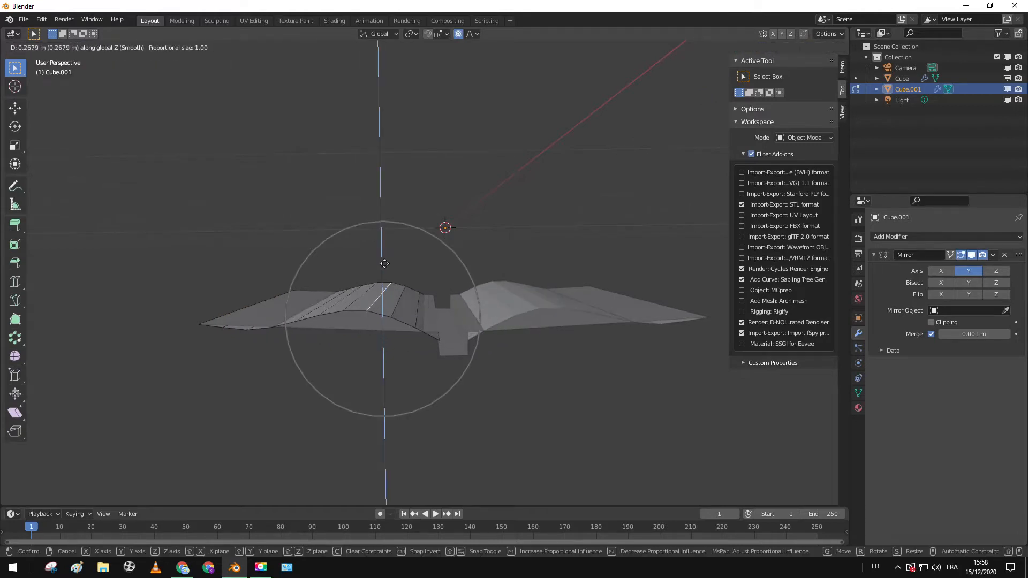
{"action": "left_click", "coordinate": [385, 263]}
{"action": "key", "text": "g"}
{"action": "key", "text": "y"}
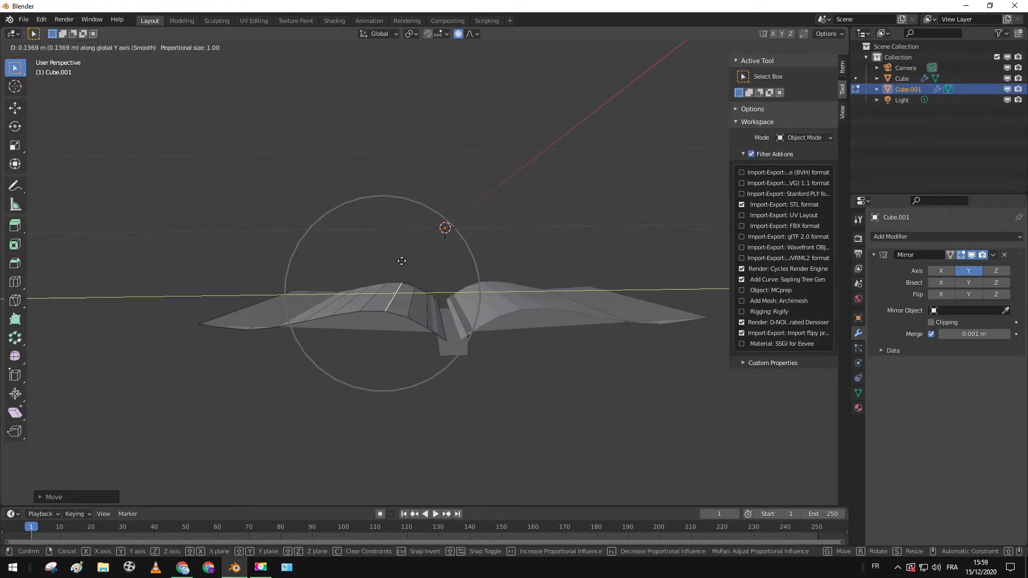
{"action": "key", "text": "Escape"}
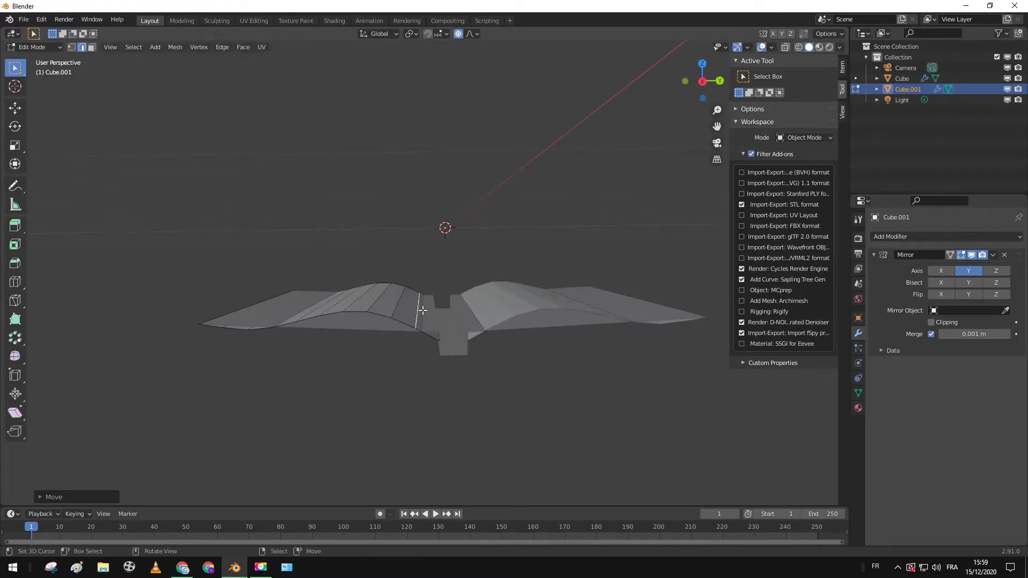
Step: Move the page edge near the spine about 0.1 m along Y towards the centre with proportional size 0.91
{"action": "key", "text": "g"}
{"action": "key", "text": "y"}
{"action": "scroll", "coordinate": [433, 308], "scroll_direction": "up", "scroll_amount": 3}
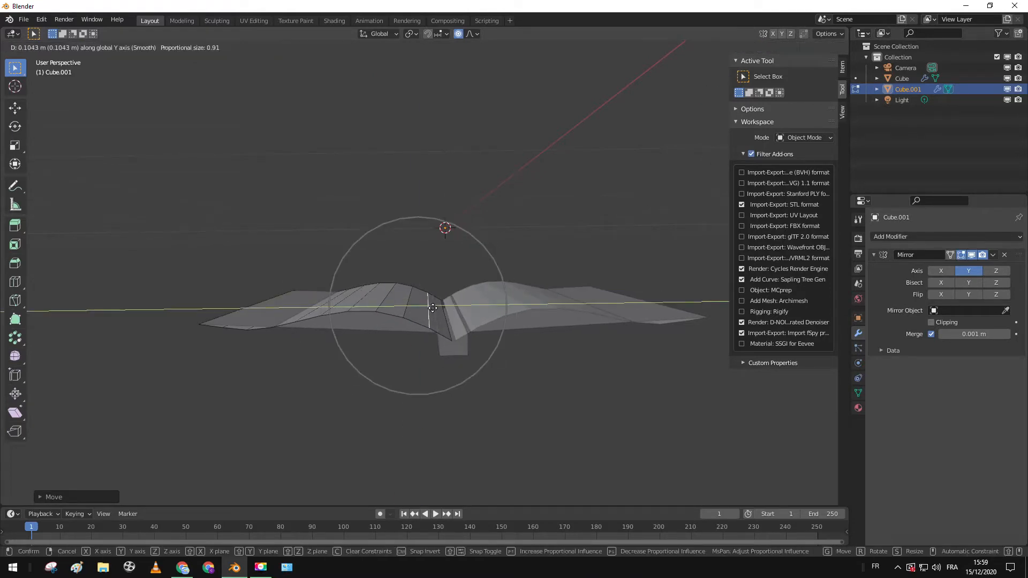
{"action": "left_click", "coordinate": [436, 307]}
Step: Reposition the innermost page edges so the surface curves down into the spine gap
{"action": "middle_click_drag", "start_coordinate": [461, 338], "coordinate": [429, 332]}
{"action": "left_click", "coordinate": [454, 330]}
{"action": "key", "text": "g"}
{"action": "left_click", "coordinate": [449, 330]}
{"action": "key", "text": "g"}
{"action": "left_click", "coordinate": [424, 331]}
{"action": "key", "text": "g"}
{"action": "left_click", "coordinate": [460, 360]}
Step: Extrude the page surface's inner edge straight down along Z into the spine gap
{"action": "middle_click_drag", "start_coordinate": [454, 348], "coordinate": [449, 323]}
{"action": "key", "text": "e"}
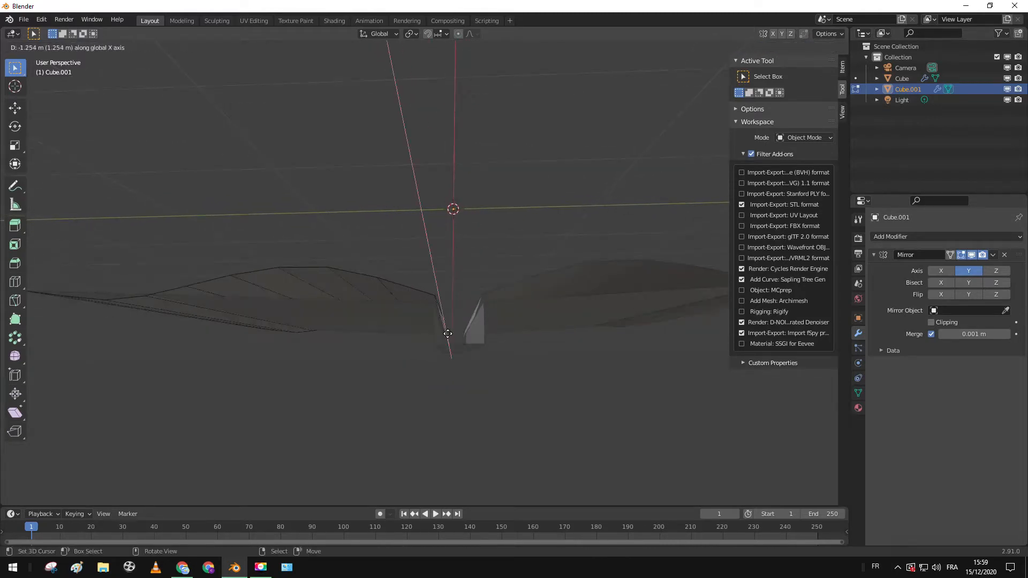
{"action": "key", "text": "z"}
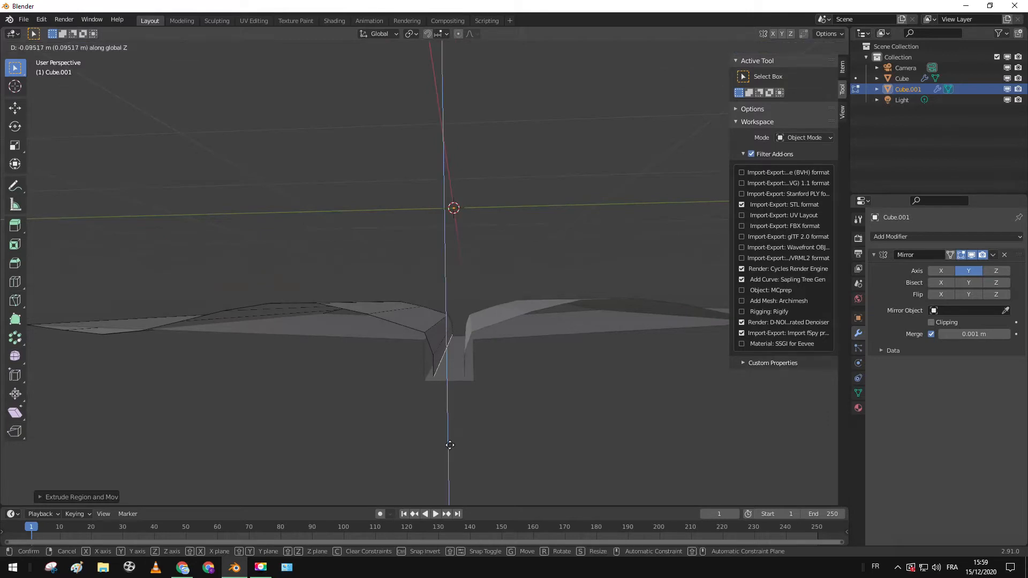
{"action": "left_click", "coordinate": [451, 442]}
Step: With proportional editing, raise the outer page section above the cover and lower its outermost edge along Z to meet the cover
{"action": "middle_click_drag", "start_coordinate": [452, 418], "coordinate": [433, 381]}
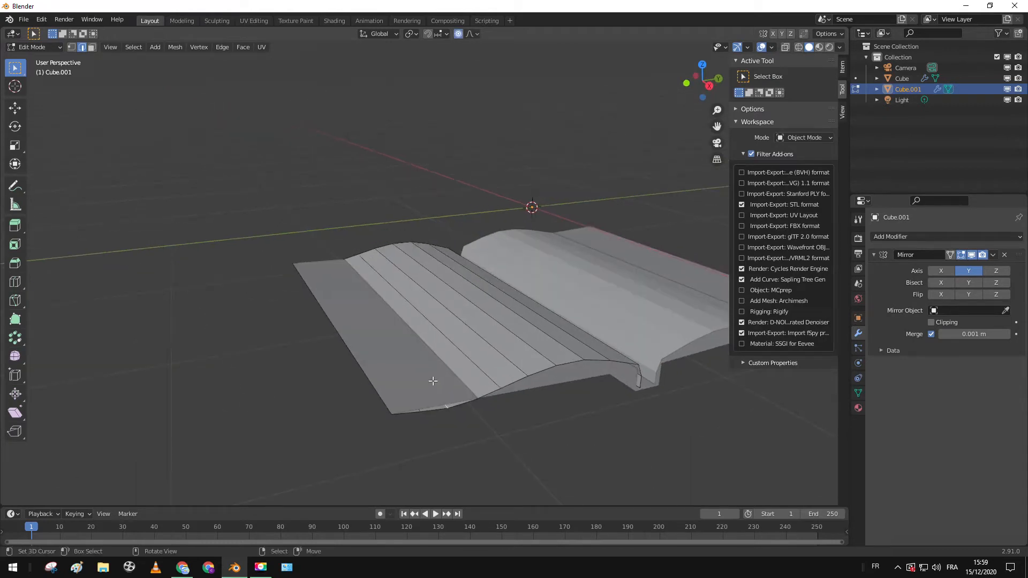
{"action": "key", "text": "g"}
{"action": "left_click", "coordinate": [432, 373]}
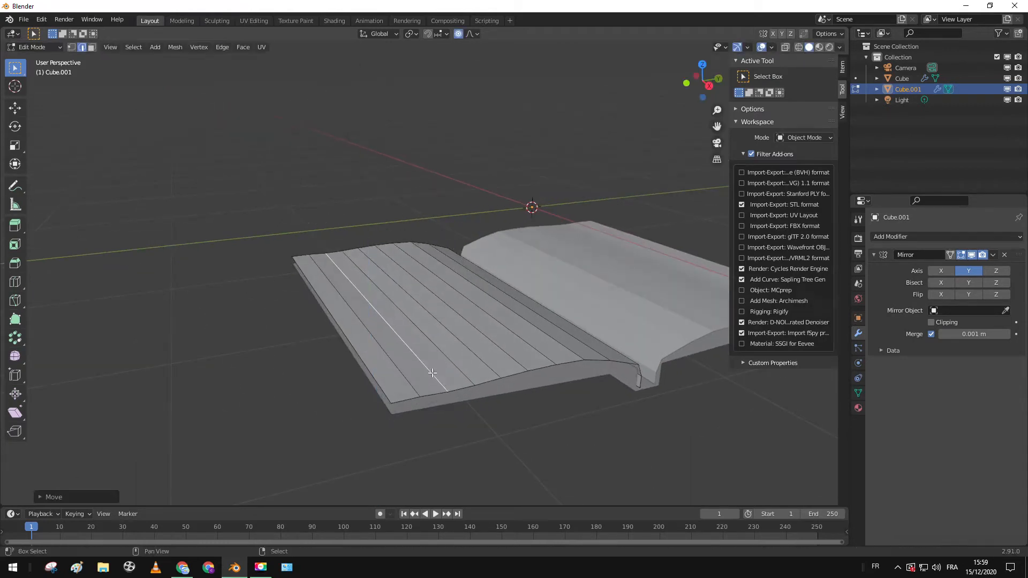
{"action": "key", "text": "g"}
{"action": "key", "text": "z"}
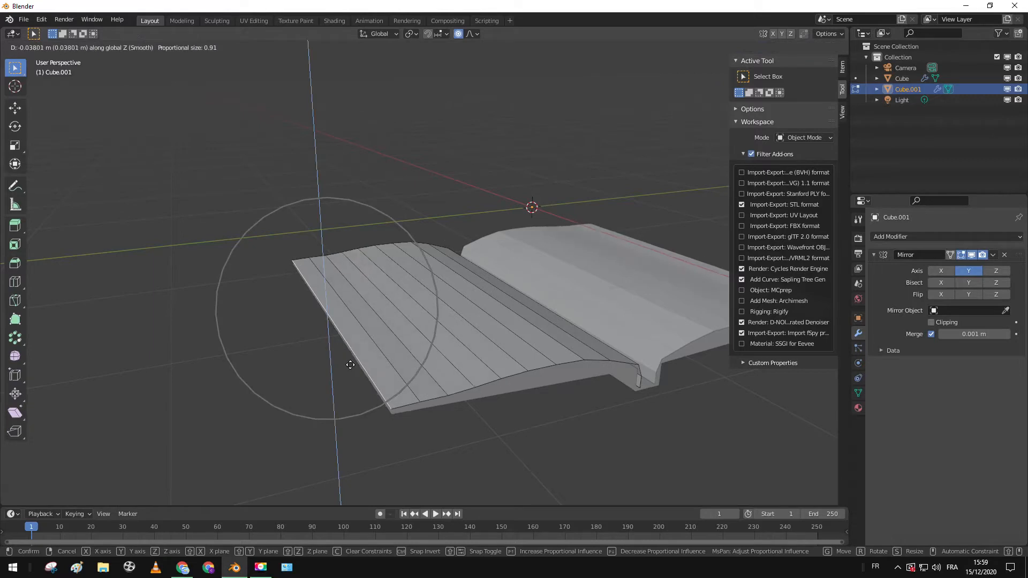
{"action": "left_click", "coordinate": [349, 395]}
{"action": "middle_click_drag", "start_coordinate": [350, 393], "coordinate": [418, 362]}
Step: Examine the curved page surface's fit over the cover and spine from several viewing angles
{"action": "key", "text": "Tab"}
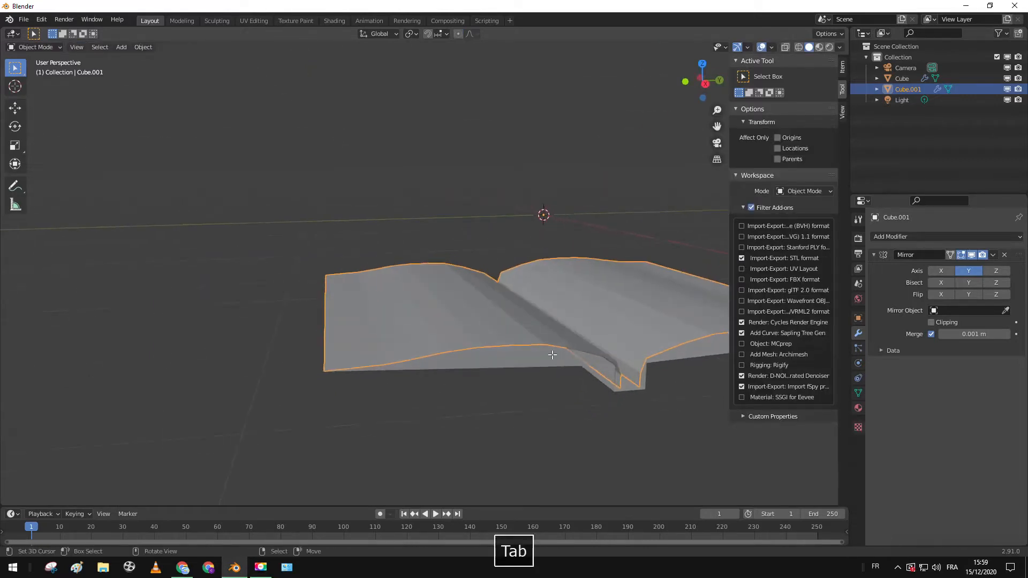
{"action": "key", "text": "Tab"}
{"action": "middle_click_drag", "start_coordinate": [552, 349], "coordinate": [497, 332]}
{"action": "key", "text": "a"}
{"action": "key", "text": "KP_1"}
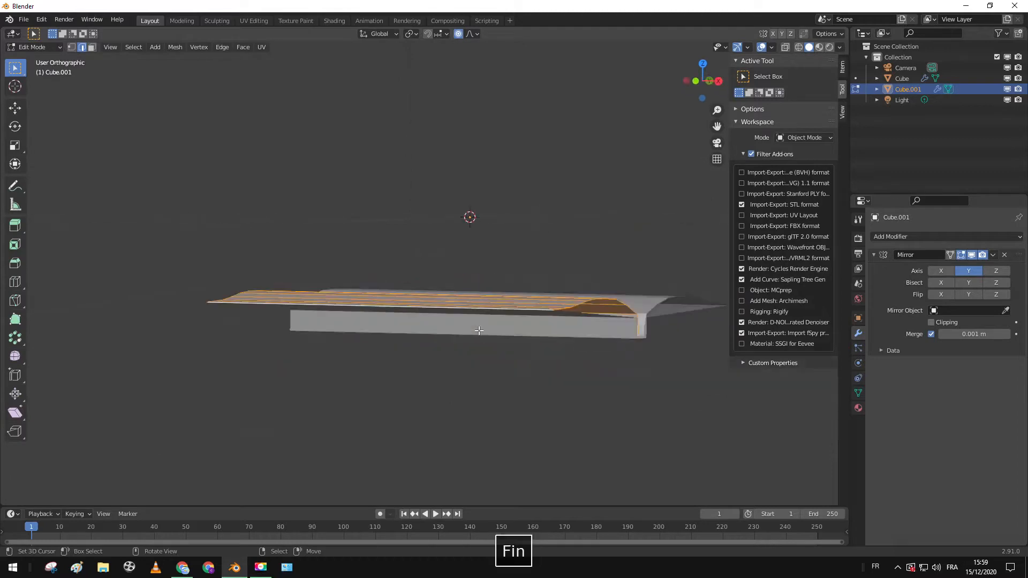
{"action": "key", "text": "KP_3"}
{"action": "middle_click_drag", "start_coordinate": [504, 318], "coordinate": [503, 335]}
{"action": "key", "text": "Tab"}
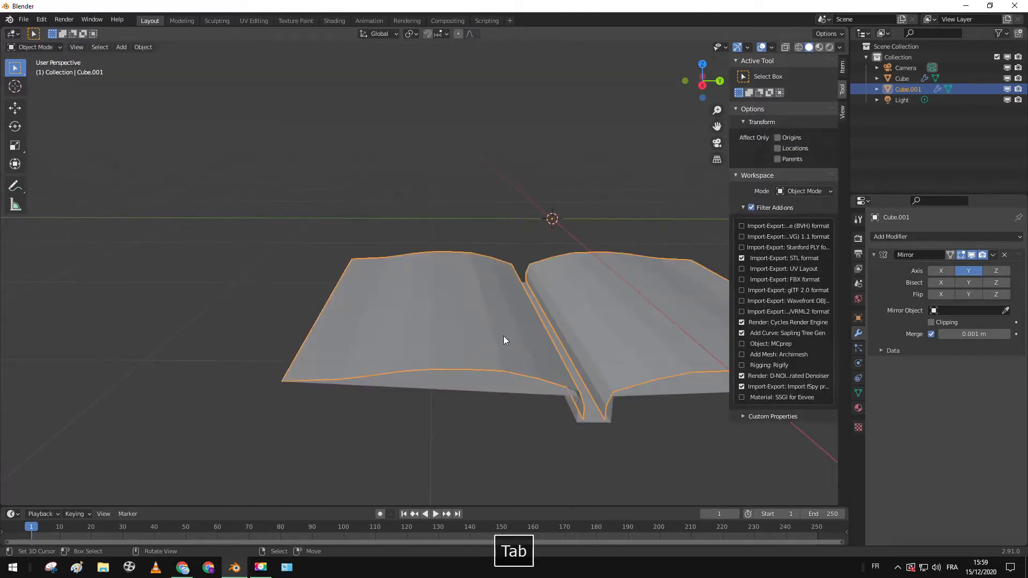
Step: Select the cover together with the pages and move both up to near the ground plane
{"action": "left_click", "coordinate": [538, 387], "text": "shift"}
{"action": "key", "text": "g"}
{"action": "key", "text": "z"}
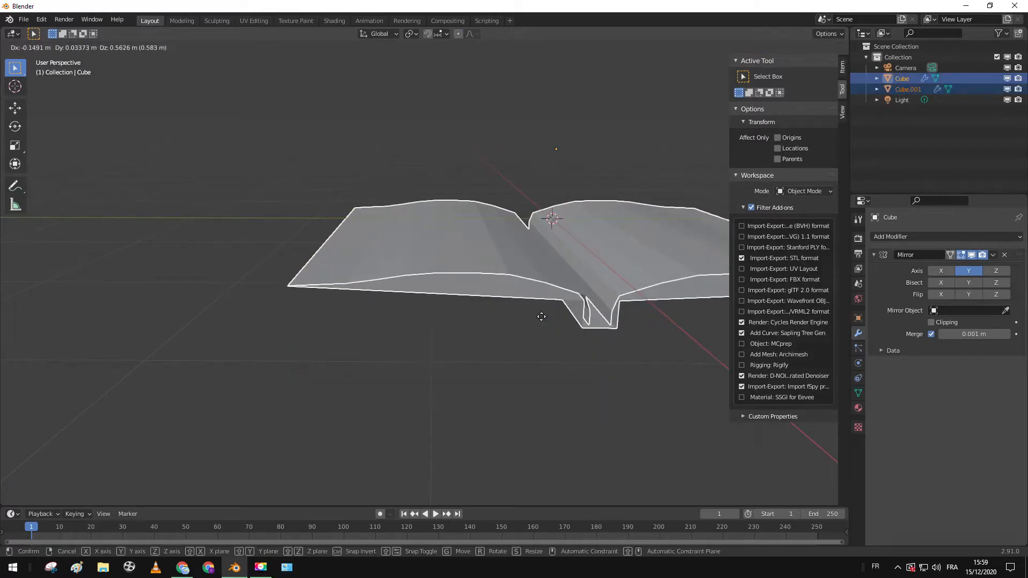
{"action": "left_click", "coordinate": [530, 176]}
Step: Show the book in wireframe from the right orthographic view
{"action": "key", "text": "KP_1"}
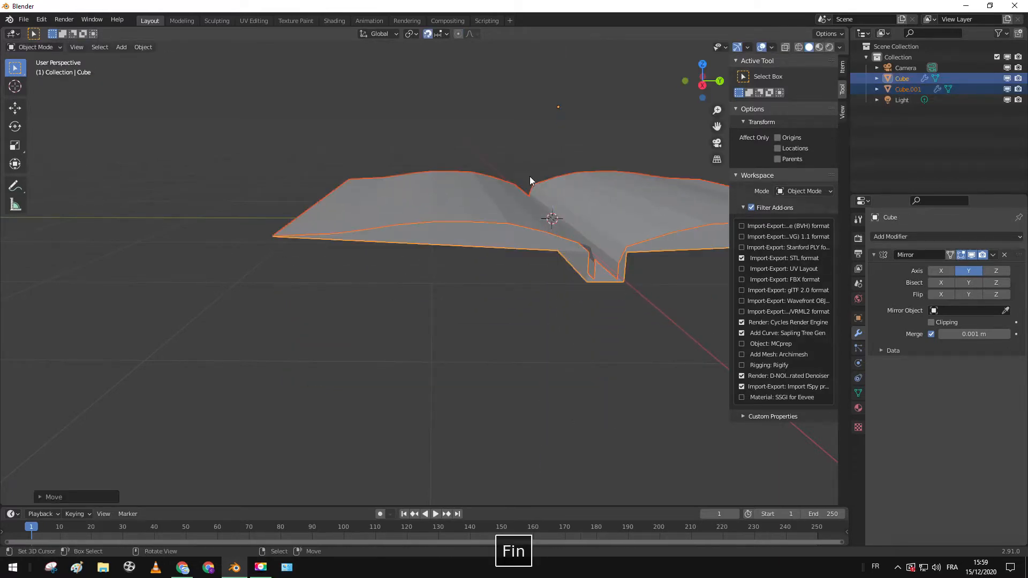
{"action": "key", "text": "KP_3"}
{"action": "scroll", "coordinate": [516, 243], "scroll_direction": "up", "scroll_amount": 3}
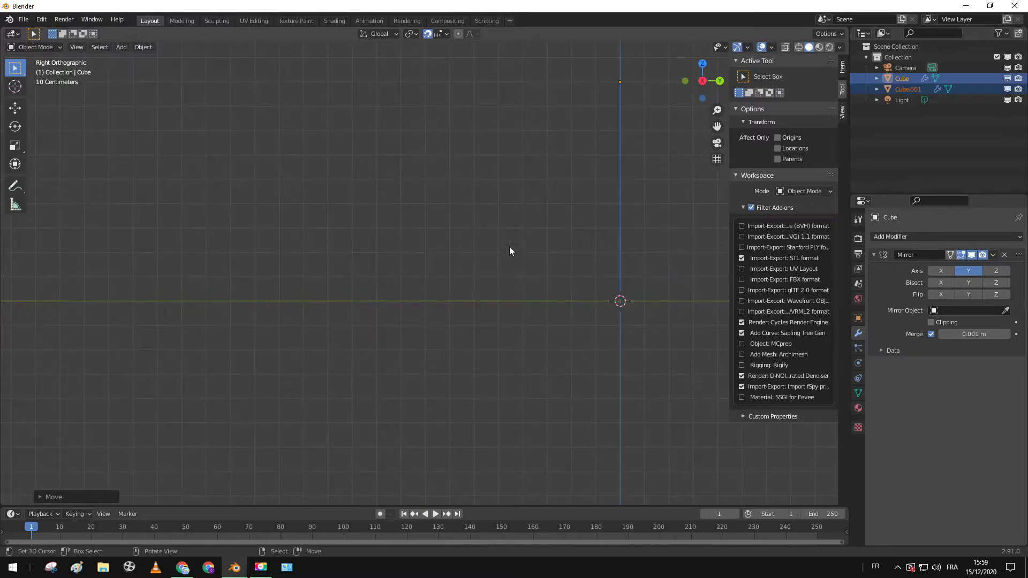
{"action": "key", "text": "z"}
{"action": "left_click", "coordinate": [486, 245]}
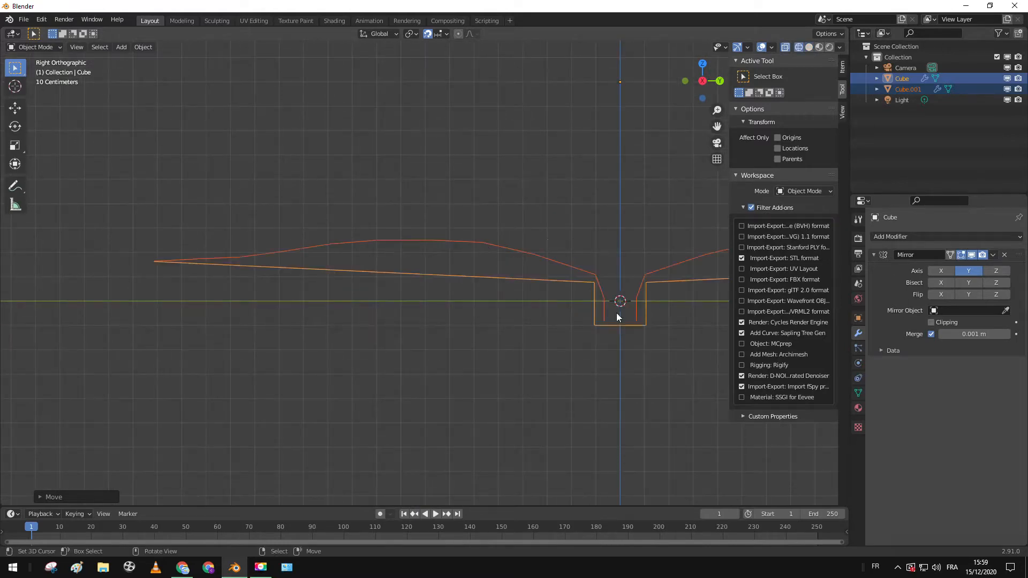
{"action": "left_click", "coordinate": [550, 289]}
{"action": "scroll", "coordinate": [593, 321], "scroll_direction": "up", "scroll_amount": 1}
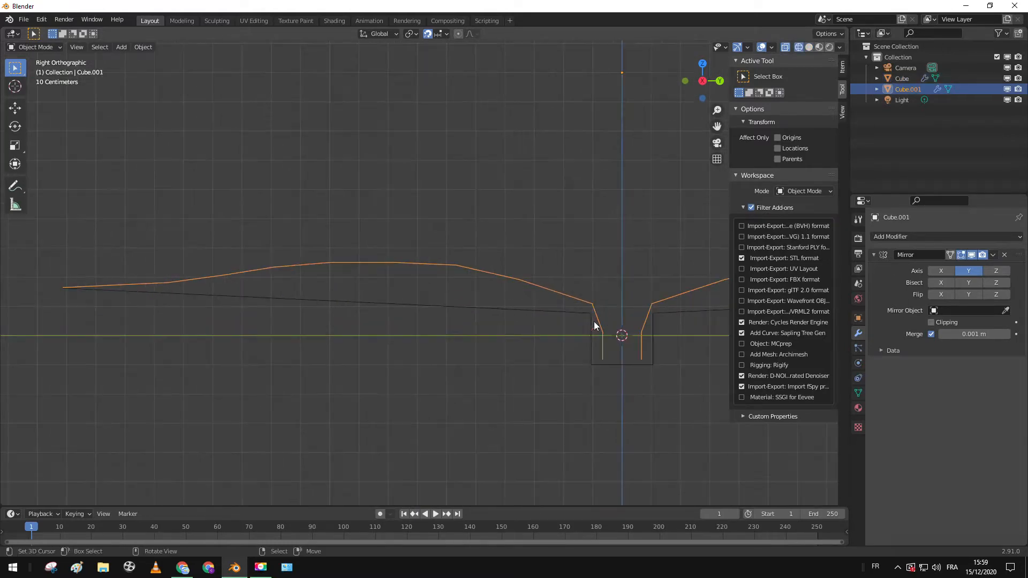
{"action": "key", "text": "g"}
{"action": "key", "text": "z"}
{"action": "right_click", "coordinate": [602, 299]}
Step: Select both the cover and pages and raise them along Z until the spine's underside rests on the ground line
{"action": "left_click", "coordinate": [567, 303], "text": "shift"}
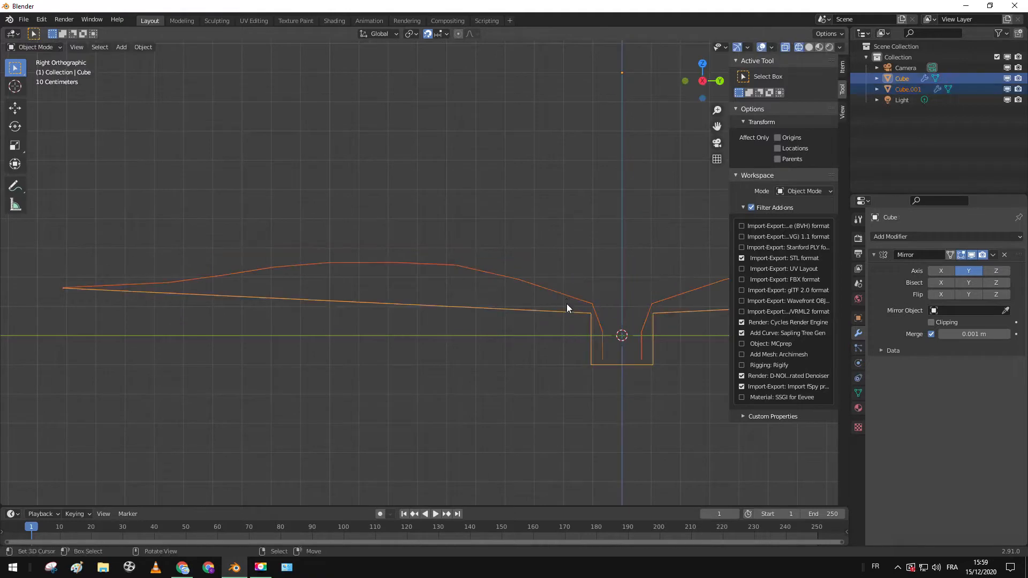
{"action": "key", "text": "g"}
{"action": "key", "text": "z"}
{"action": "left_click", "coordinate": [566, 210]}
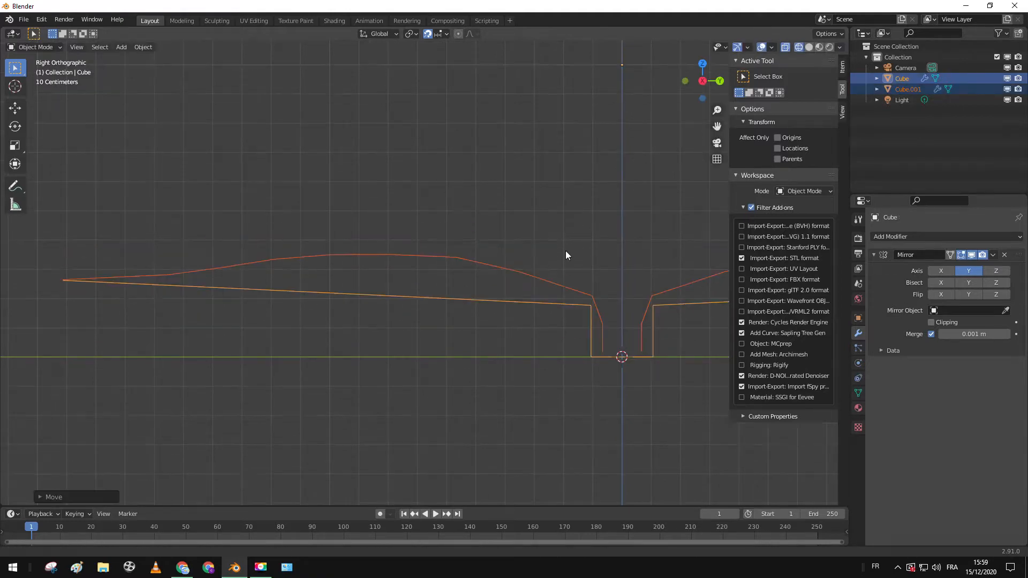
Step: Lower the cover and pages together about 0.06 m along Z
{"action": "middle_click_drag", "start_coordinate": [609, 320], "coordinate": [607, 330], "text": "shift"}
{"action": "key", "text": "g"}
{"action": "key", "text": "z"}
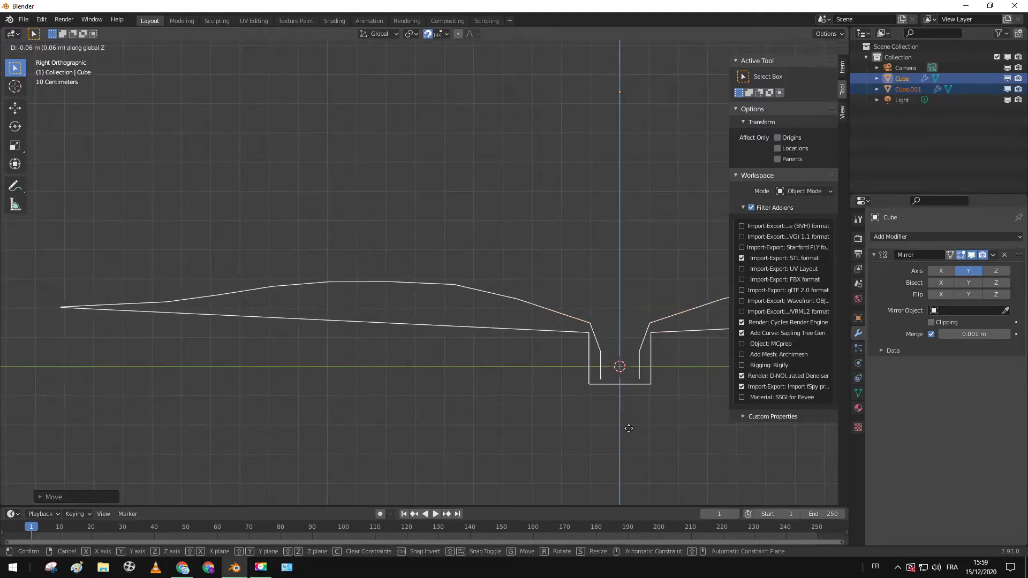
{"action": "left_click", "coordinate": [632, 438]}
Step: Spin the page profile about the X axis through 18.6° in 12 steps, creating separate duplicates
{"action": "left_click", "coordinate": [561, 314]}
{"action": "key", "text": "Tab"}
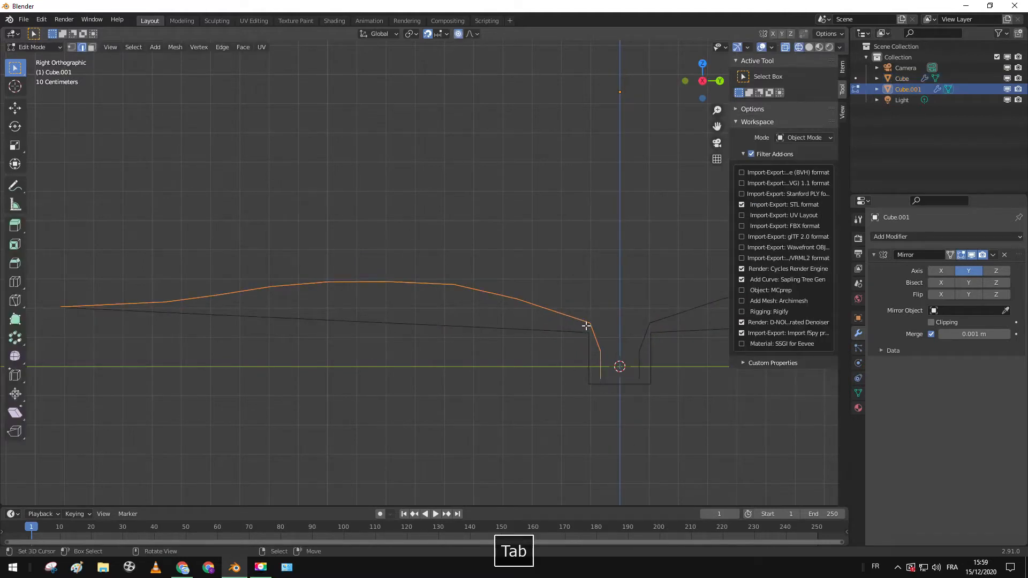
{"action": "left_click_drag", "start_coordinate": [18, 336], "coordinate": [49, 367]}
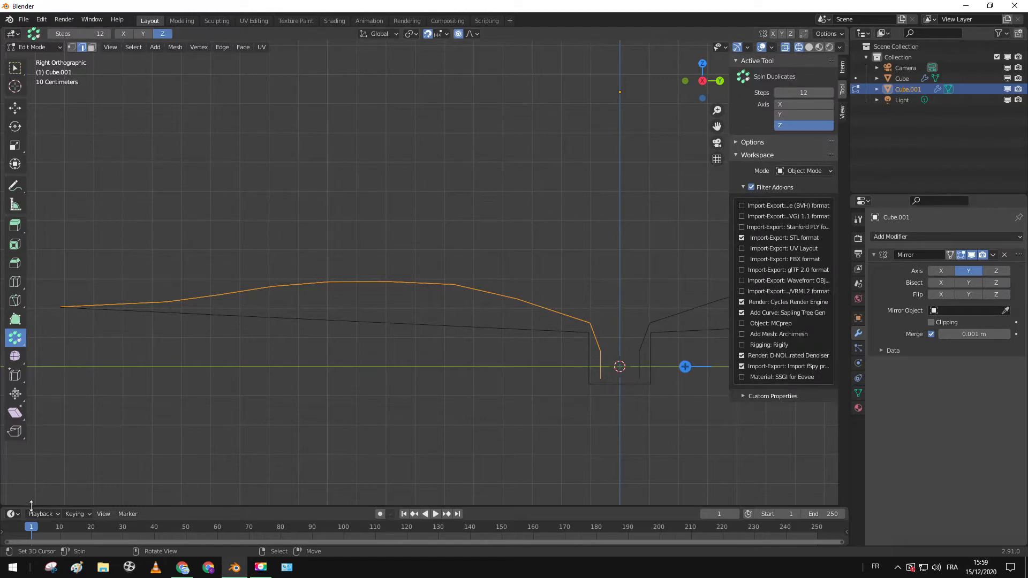
{"action": "left_click", "coordinate": [143, 33]}
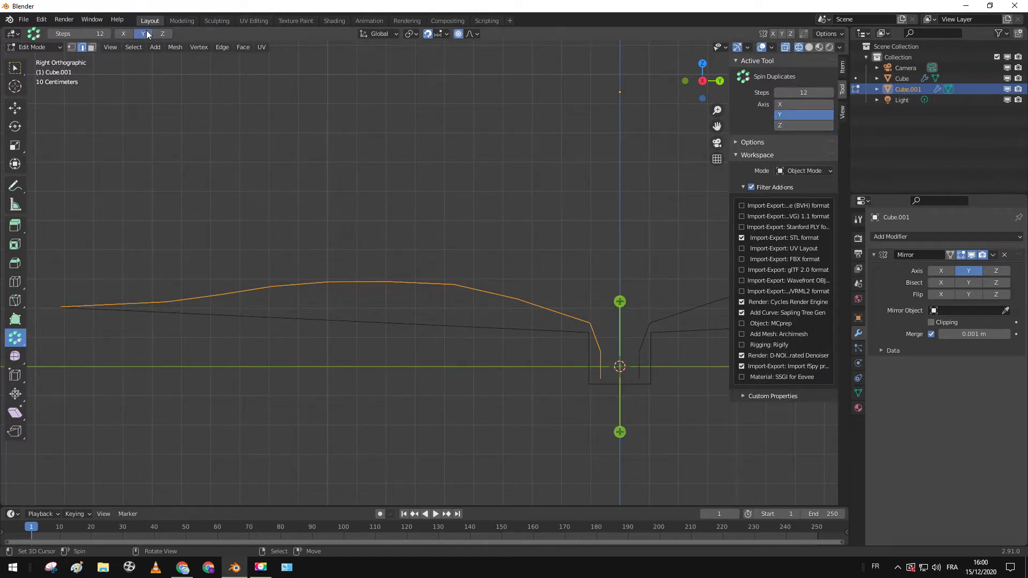
{"action": "left_click", "coordinate": [124, 33]}
{"action": "left_click_drag", "start_coordinate": [684, 301], "coordinate": [710, 319]}
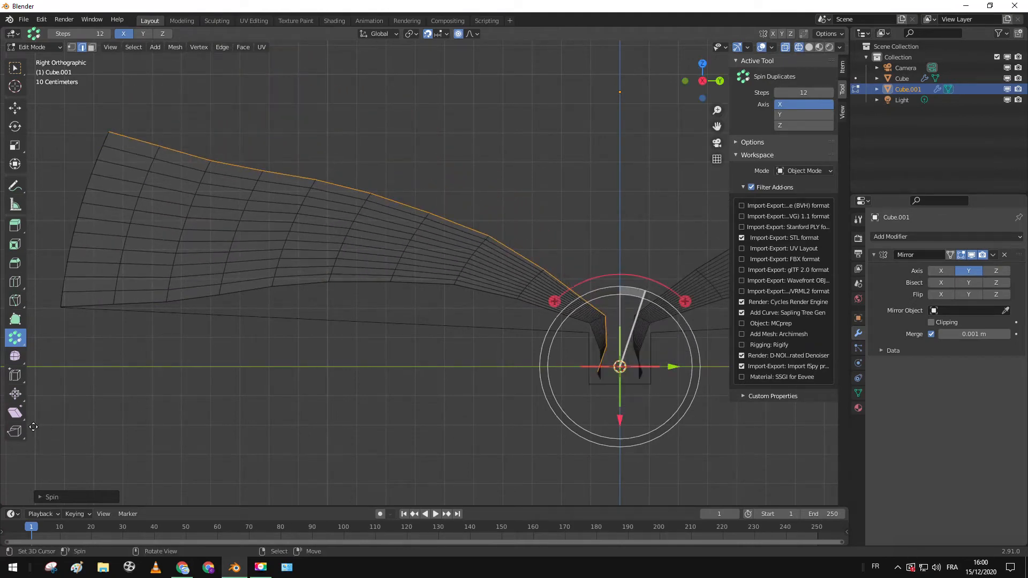
{"action": "left_click", "coordinate": [40, 497]}
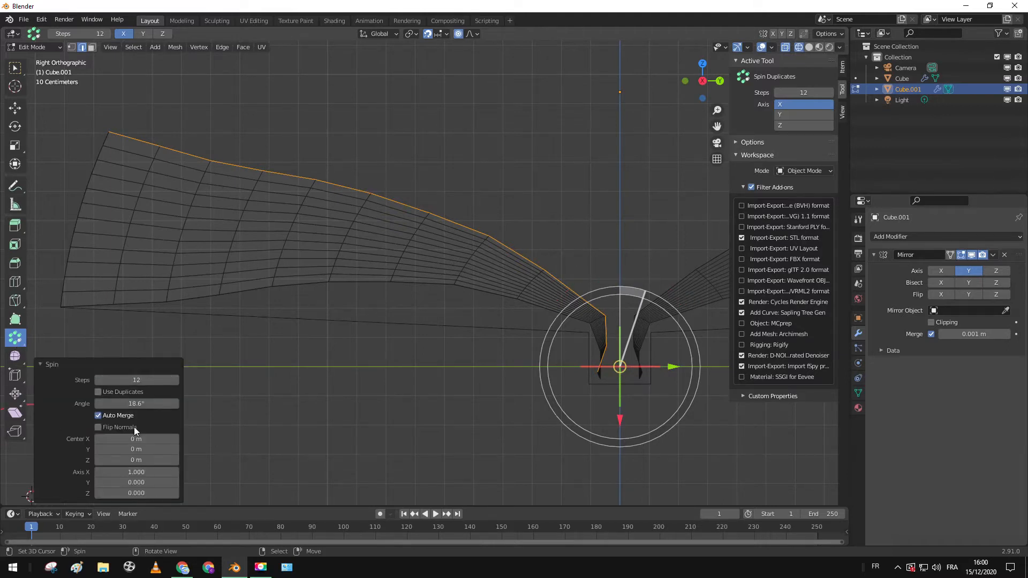
{"action": "left_click", "coordinate": [103, 393]}
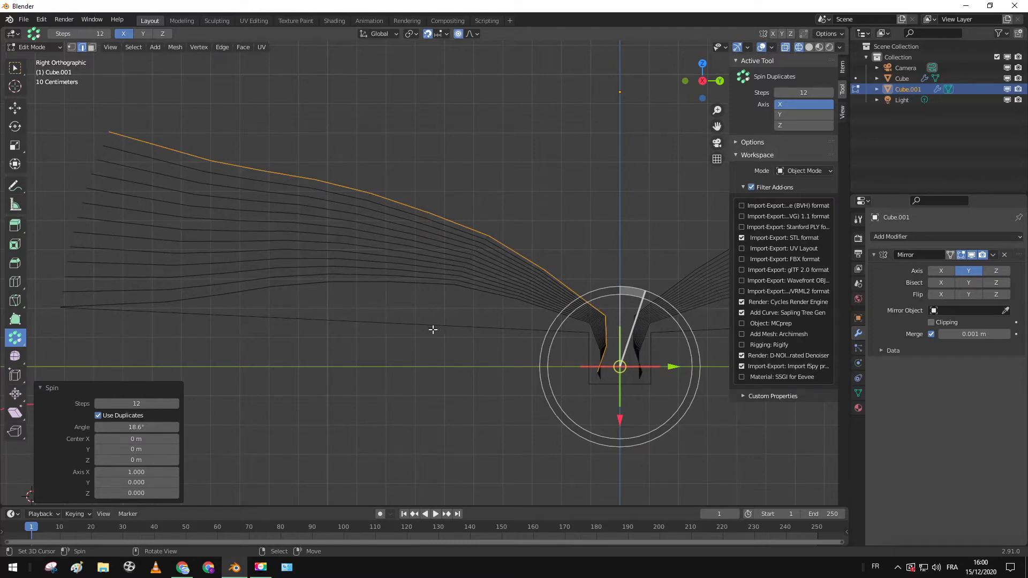
Step: Select the lower end vertices of all page layers inside the spine and flip them with a Y scale of -1
{"action": "middle_click_drag", "start_coordinate": [604, 382], "coordinate": [505, 336], "text": "shift"}
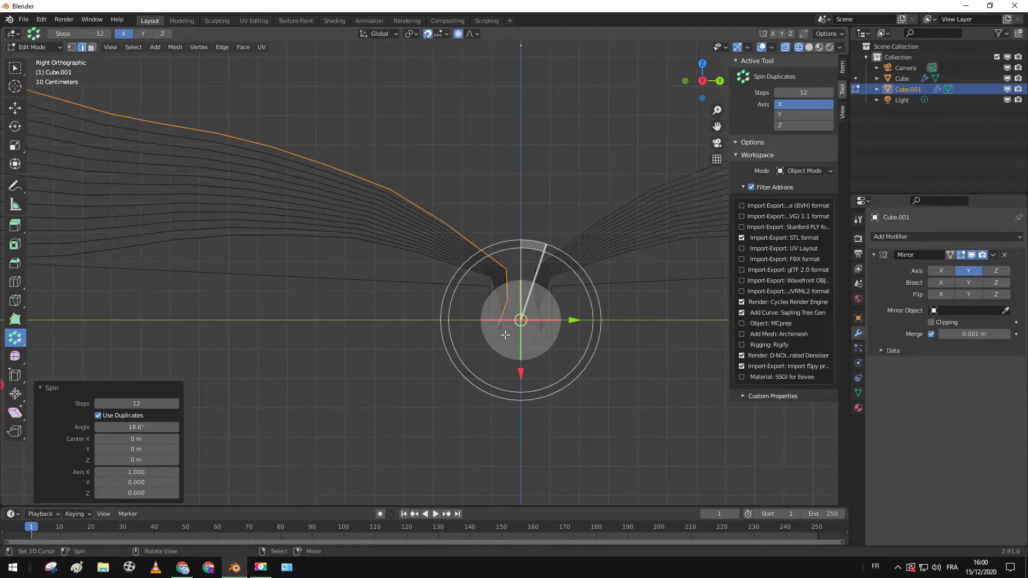
{"action": "scroll", "coordinate": [505, 336], "scroll_direction": "up", "scroll_amount": 5}
{"action": "middle_click_drag", "start_coordinate": [620, 438], "coordinate": [513, 351], "text": "shift"}
{"action": "scroll", "coordinate": [513, 352], "scroll_direction": "up", "scroll_amount": 4}
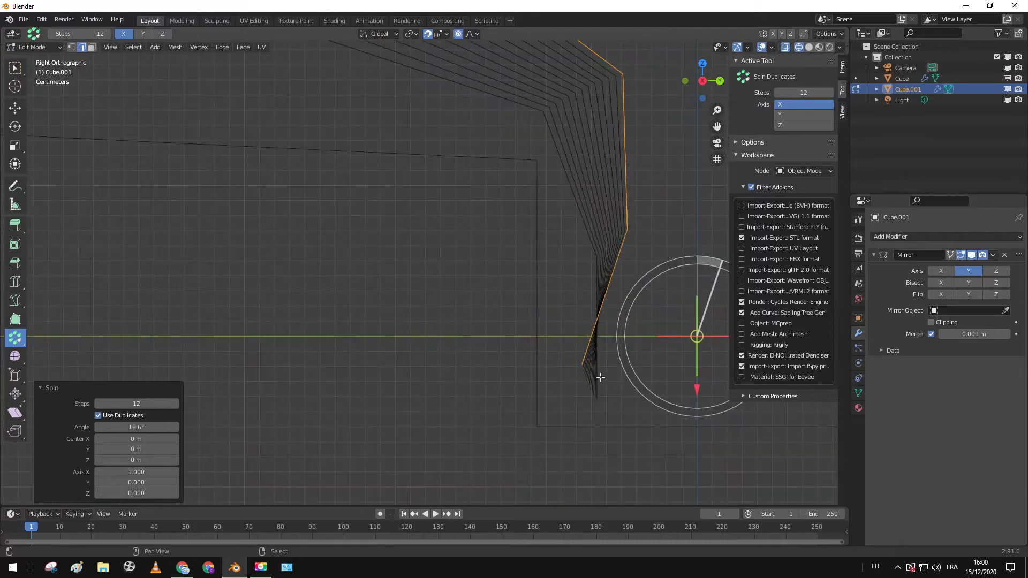
{"action": "middle_click_drag", "start_coordinate": [610, 375], "coordinate": [567, 366], "text": "shift"}
{"action": "scroll", "coordinate": [525, 353], "scroll_direction": "down", "scroll_amount": 6}
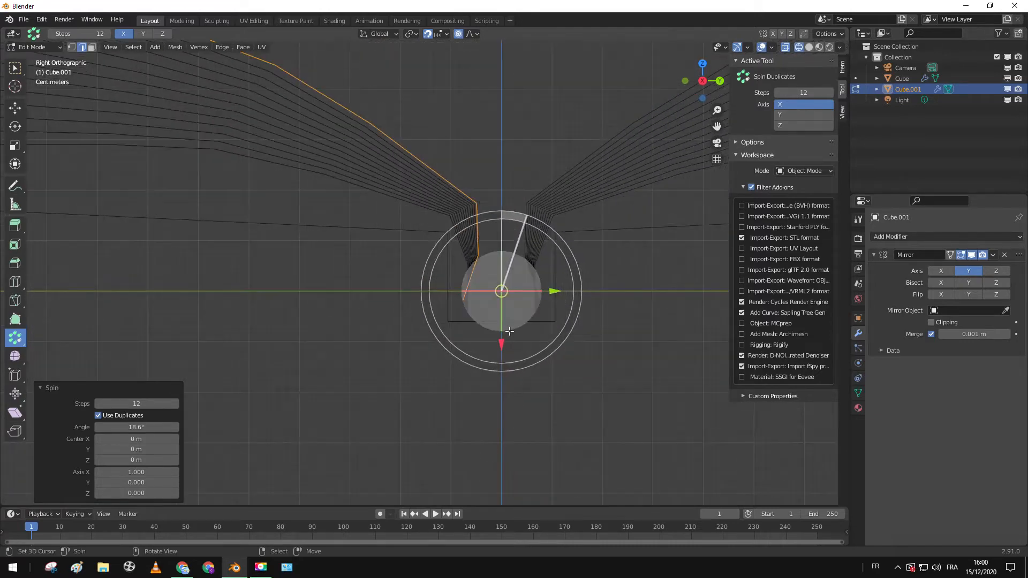
{"action": "scroll", "coordinate": [529, 343], "scroll_direction": "up", "scroll_amount": 4}
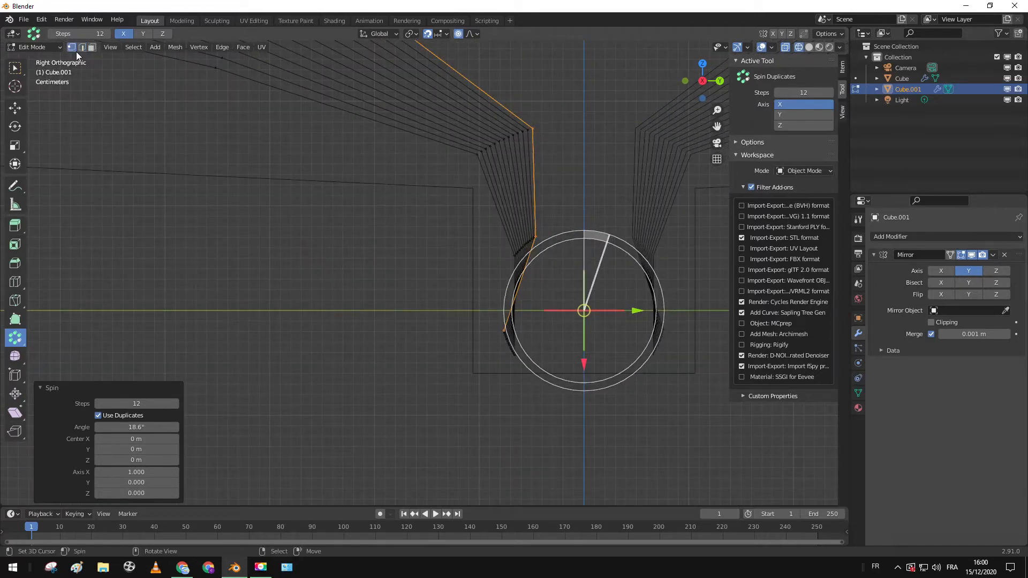
{"action": "key", "text": "a"}
{"action": "key", "text": "a"}
{"action": "key", "text": "c"}
{"action": "left_click_drag", "start_coordinate": [504, 335], "coordinate": [509, 352]}
{"action": "right_click", "coordinate": [510, 353]}
{"action": "key", "text": "s"}
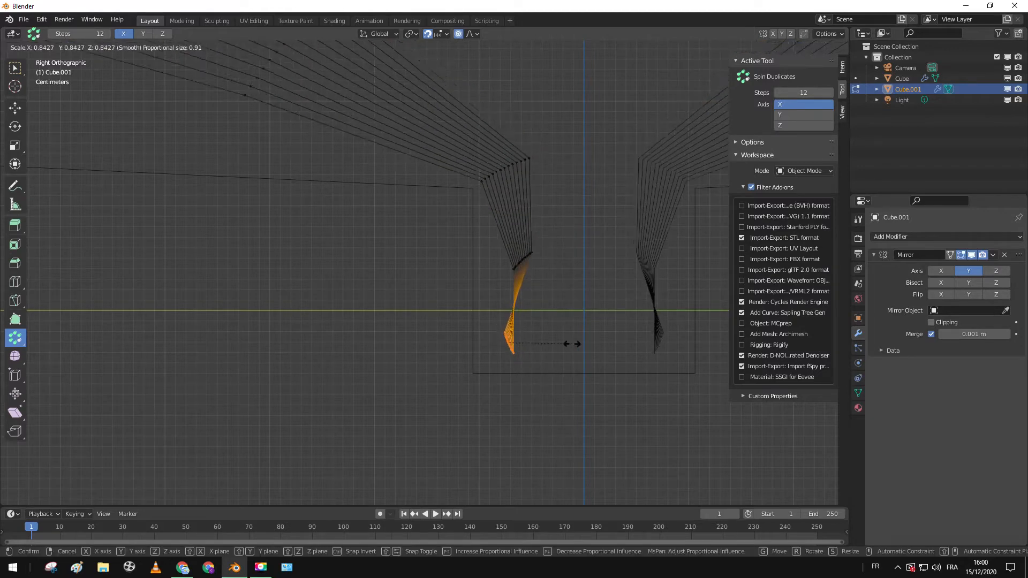
{"action": "left_click", "coordinate": [555, 339]}
{"action": "key", "text": "s"}
{"action": "key", "text": "y"}
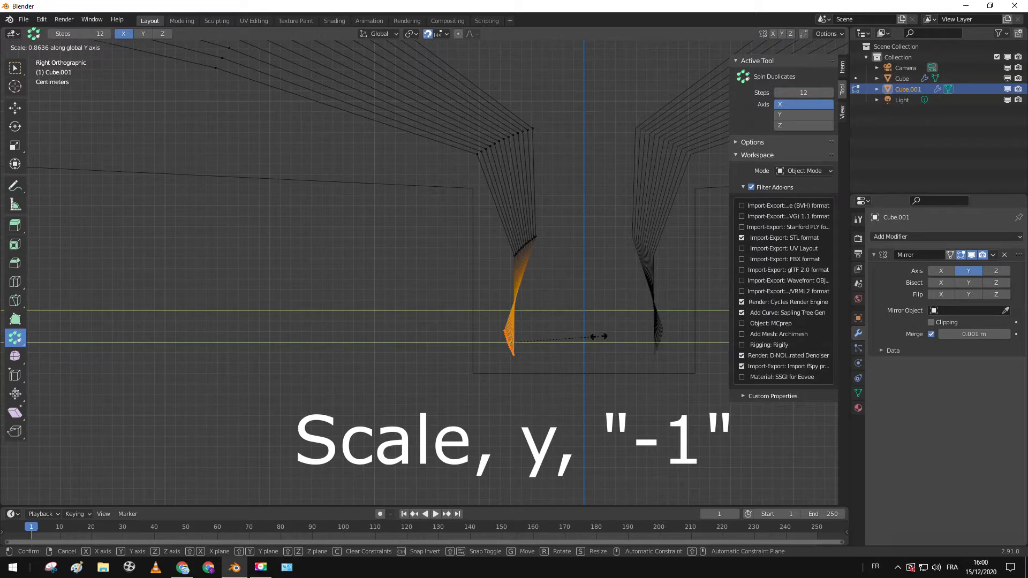
{"action": "key", "text": "BackSpace"}
{"action": "type", "text": "-1"}
{"action": "key", "text": "Return"}
Step: Flatten the selected lower page ends to one level with a Z scale of 0
{"action": "key", "text": "s"}
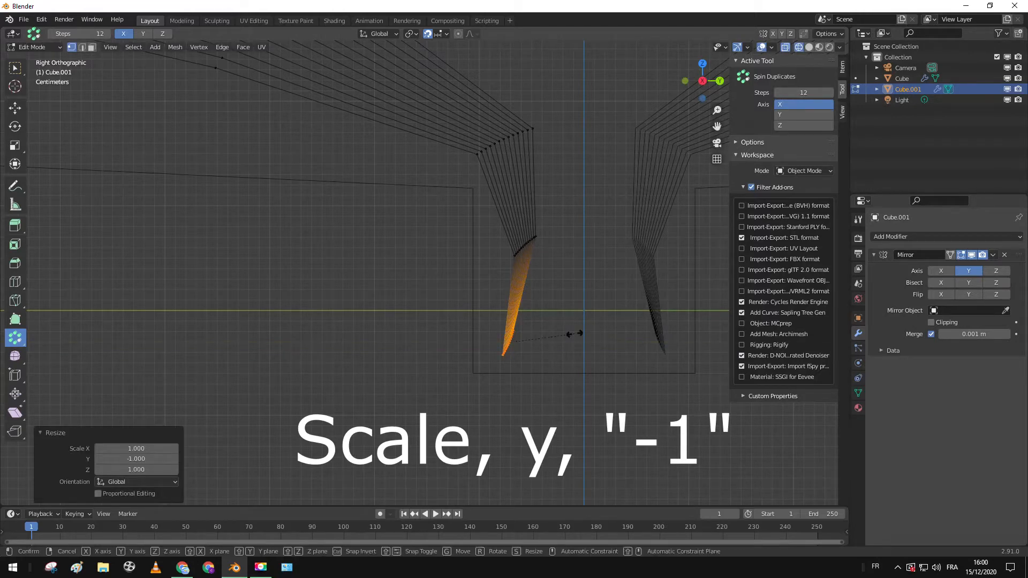
{"action": "key", "text": "z"}
{"action": "key", "text": "Return"}
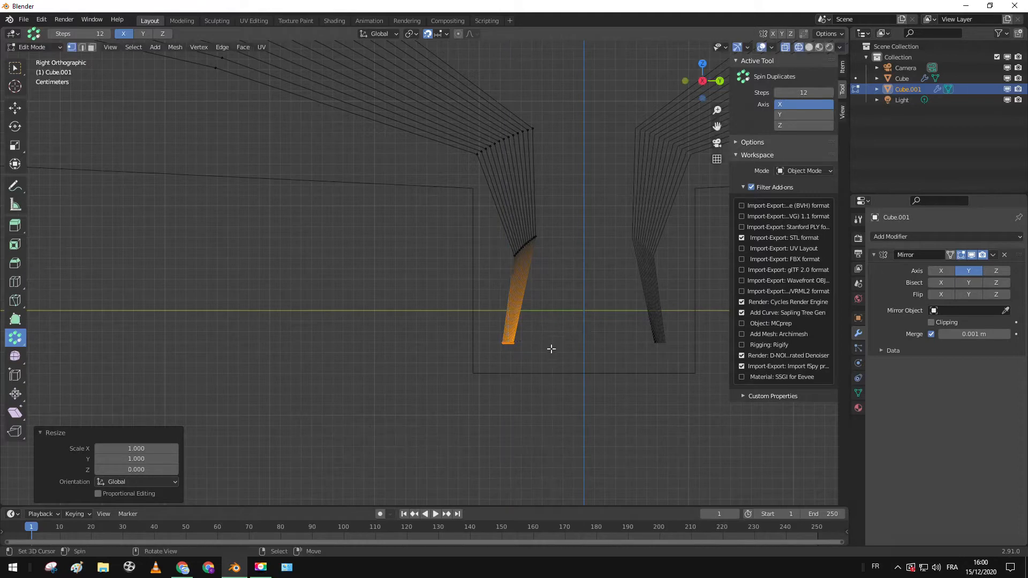
Step: Spread the flattened page ends by a factor of 6.462 along Y and shift them along Y toward the spine's centre line
{"action": "key", "text": "s"}
{"action": "key", "text": "y"}
{"action": "key", "text": "Return"}
{"action": "key", "text": "g"}
{"action": "key", "text": "y"}
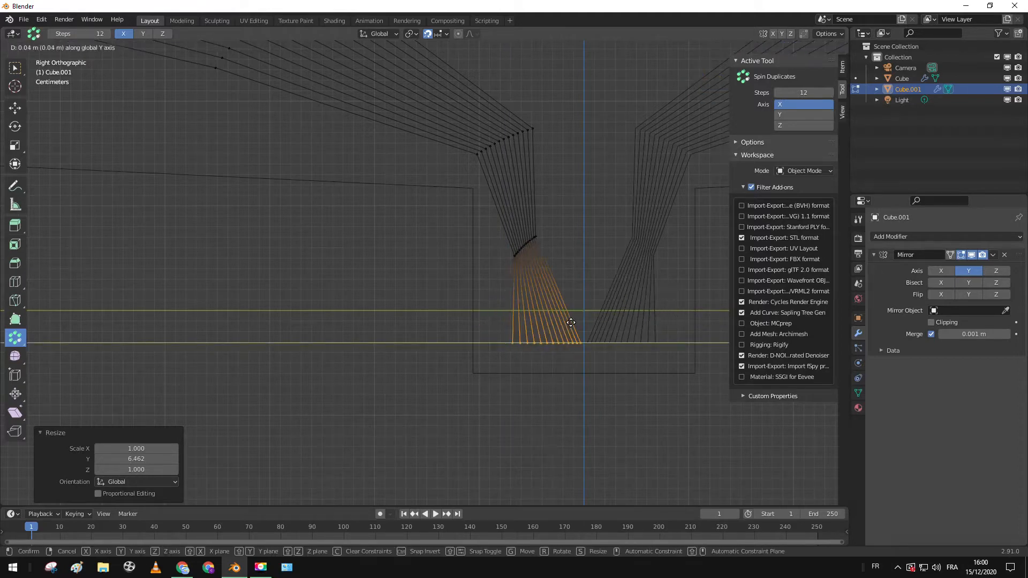
{"action": "left_click", "coordinate": [569, 321]}
Step: Rotate the page vertices at the bend above the spine ends by -39.3° and scale them by 2.385 along Y
{"action": "key", "text": "r"}
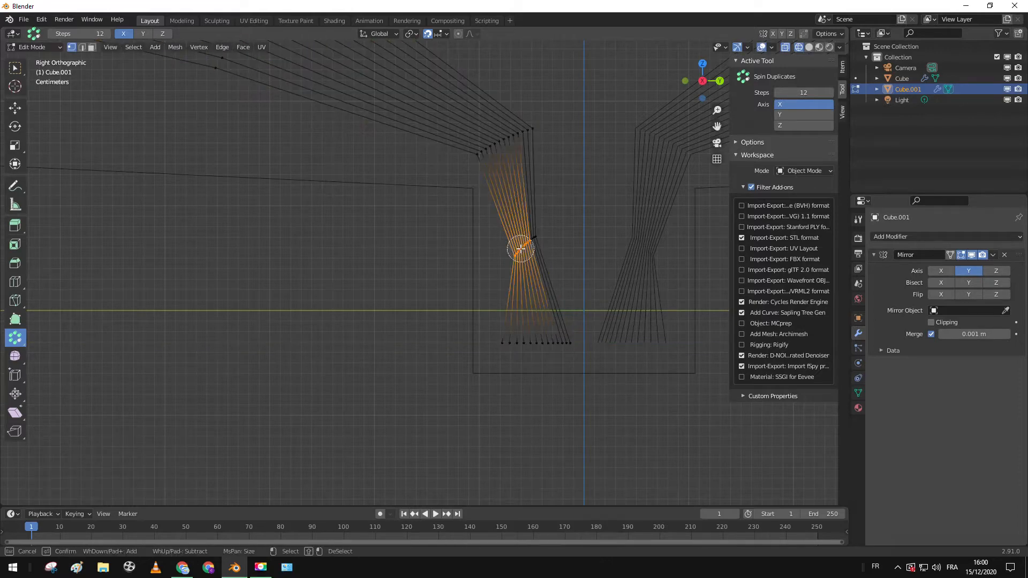
{"action": "left_click", "coordinate": [569, 270]}
{"action": "key", "text": "s"}
{"action": "key", "text": "y"}
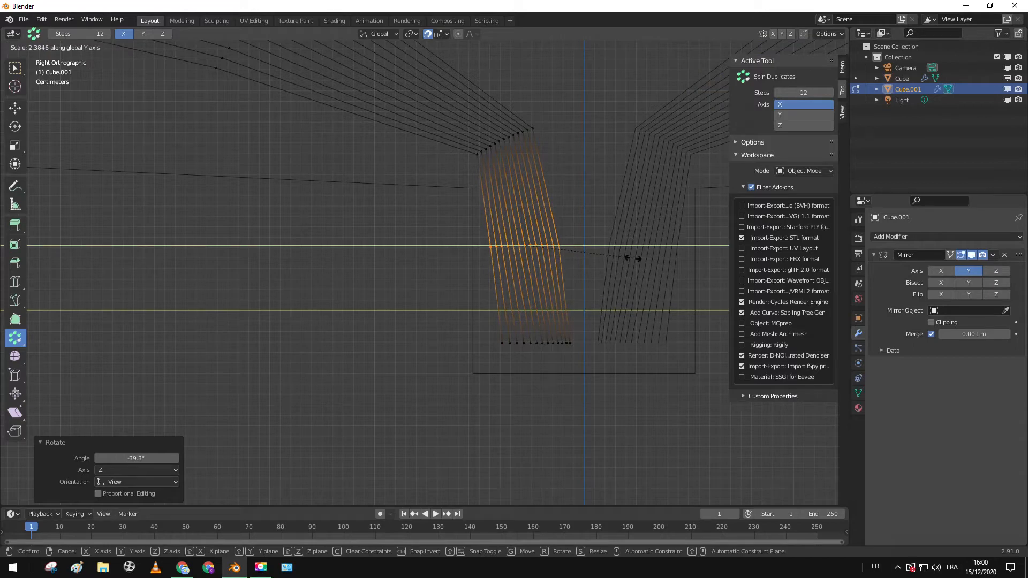
{"action": "left_click", "coordinate": [626, 257]}
Step: Reposition the bend vertices along Y and Z within the spine, and check the page stack in Object Mode
{"action": "scroll", "coordinate": [527, 280], "scroll_direction": "down", "scroll_amount": 10}
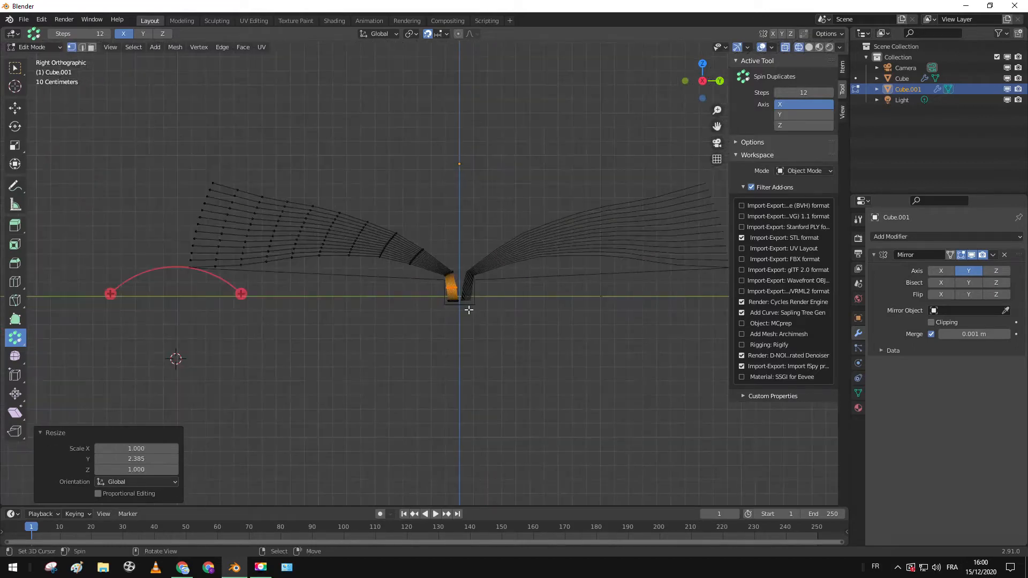
{"action": "scroll", "coordinate": [469, 310], "scroll_direction": "up", "scroll_amount": 4}
{"action": "key", "text": "g"}
{"action": "key", "text": "y"}
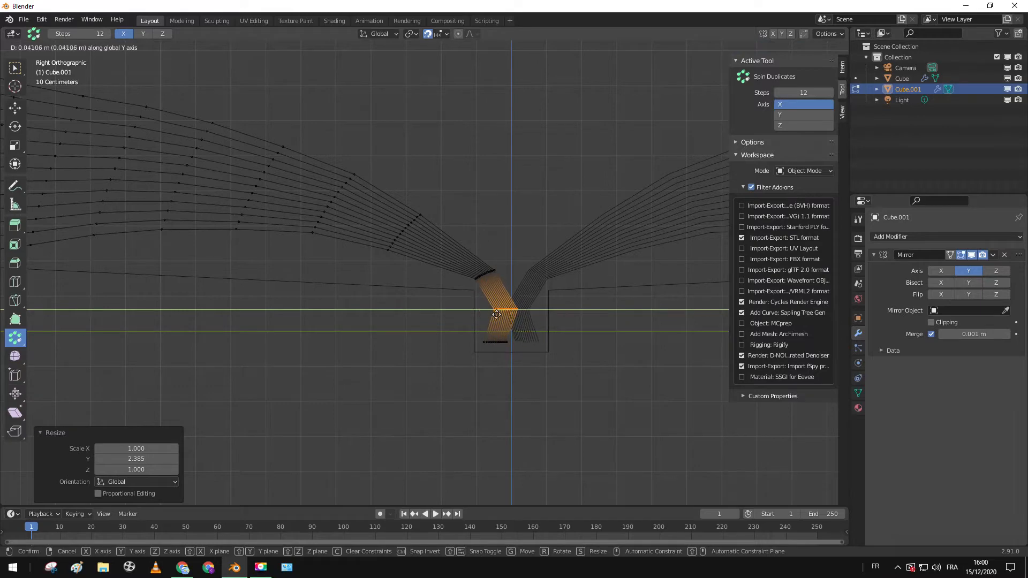
{"action": "left_click", "coordinate": [419, 326]}
{"action": "scroll", "coordinate": [466, 323], "scroll_direction": "down", "scroll_amount": 1}
{"action": "key", "text": "g"}
{"action": "key", "text": "z"}
{"action": "left_click", "coordinate": [488, 284]}
{"action": "key", "text": "Tab"}
{"action": "scroll", "coordinate": [467, 303], "scroll_direction": "down", "scroll_amount": 4}
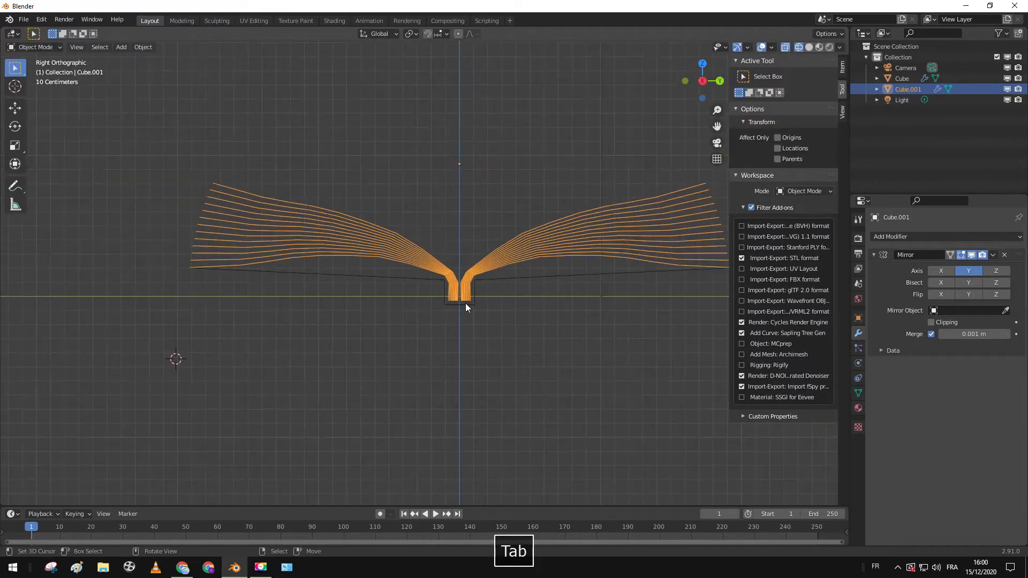
{"action": "middle_click_drag", "start_coordinate": [434, 283], "coordinate": [431, 314]}
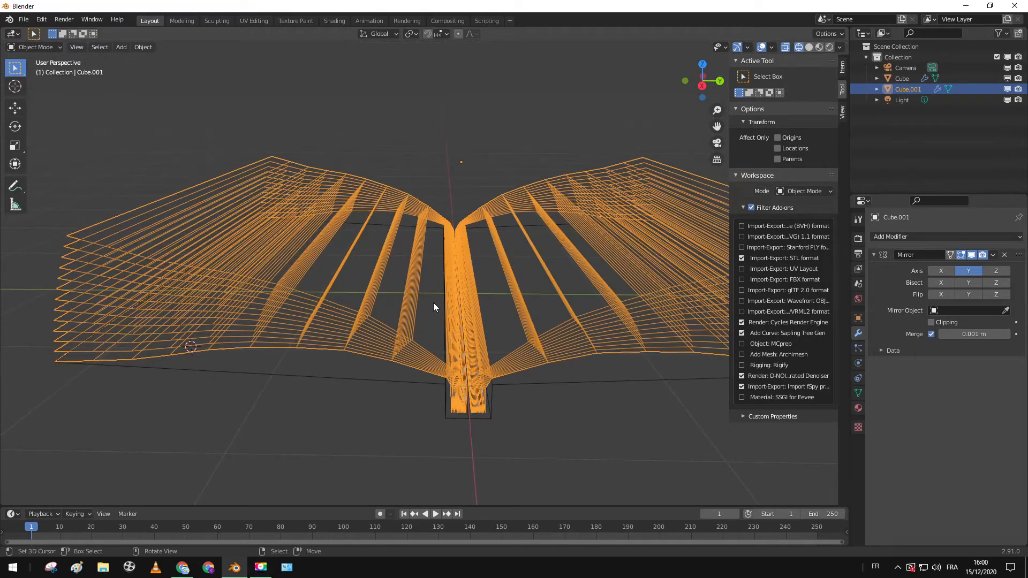
Step: Pull the top page's outer edge down using smooth proportional editing and rotate it 15.8°
{"action": "key", "text": "KP_3"}
{"action": "key", "text": "Tab"}
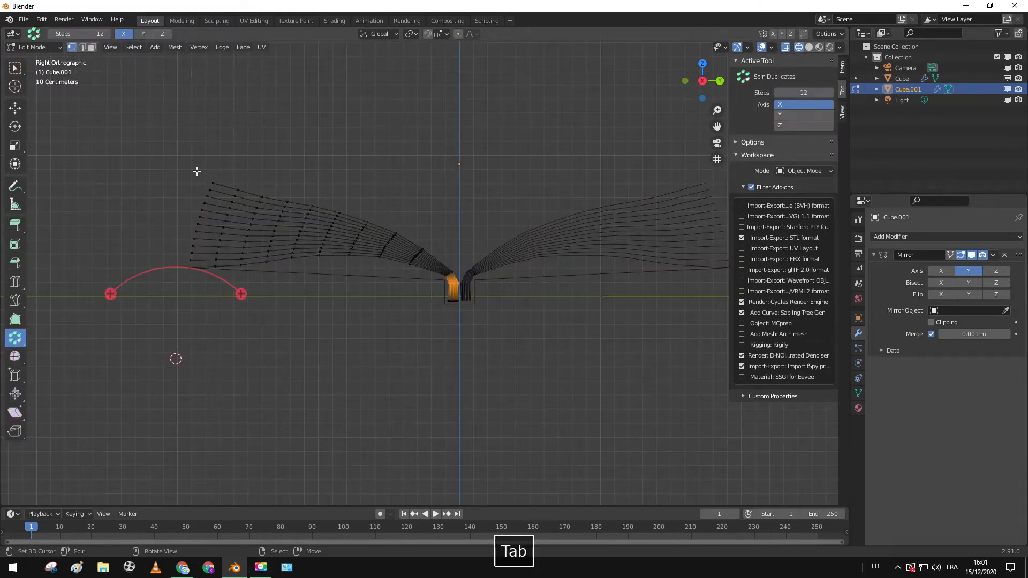
{"action": "key", "text": "alt+a"}
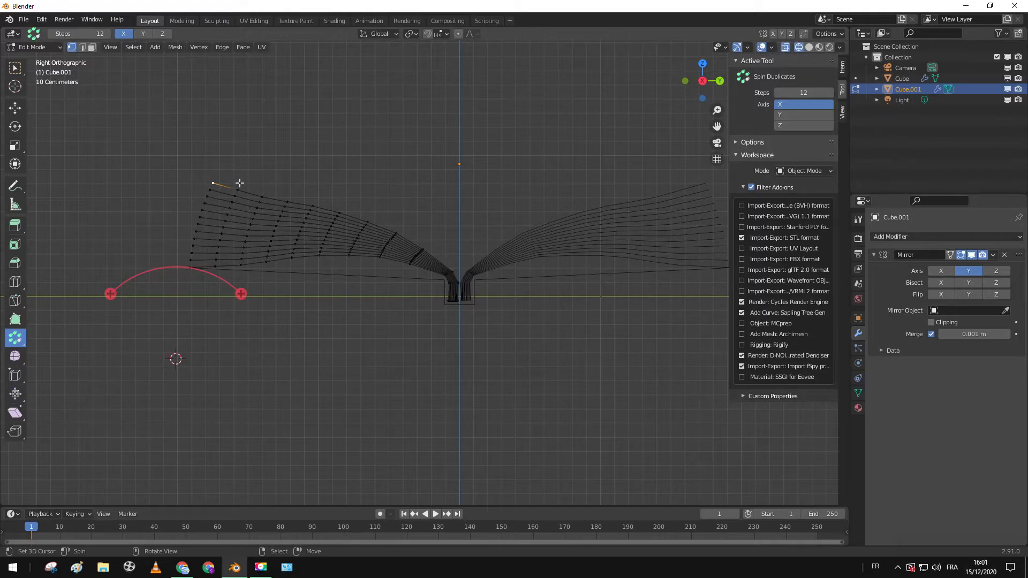
{"action": "key", "text": "g"}
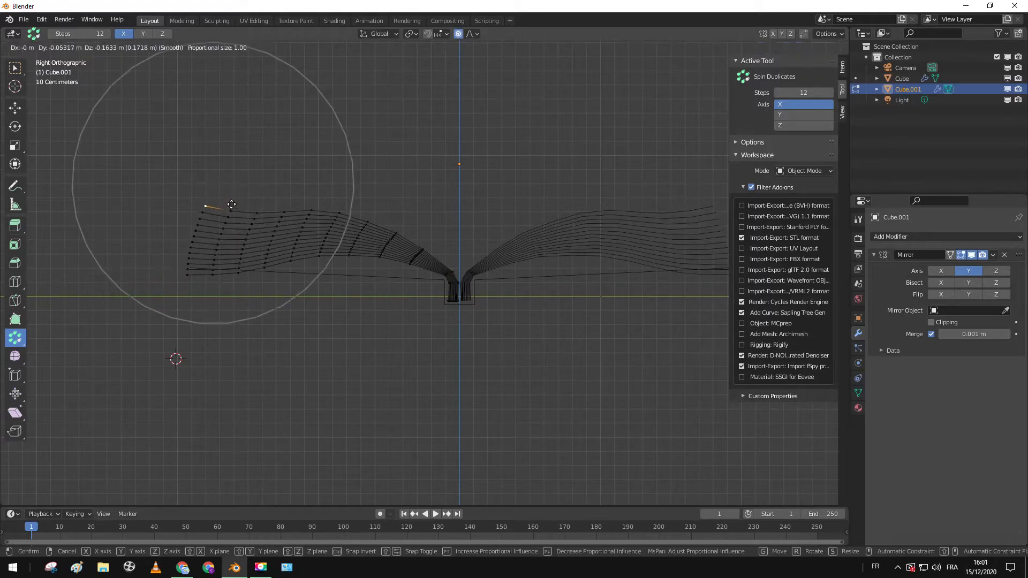
{"action": "scroll", "coordinate": [215, 238], "scroll_direction": "up", "scroll_amount": 5}
{"action": "left_click", "coordinate": [230, 220]}
{"action": "key", "text": "r"}
{"action": "left_click", "coordinate": [281, 216]}
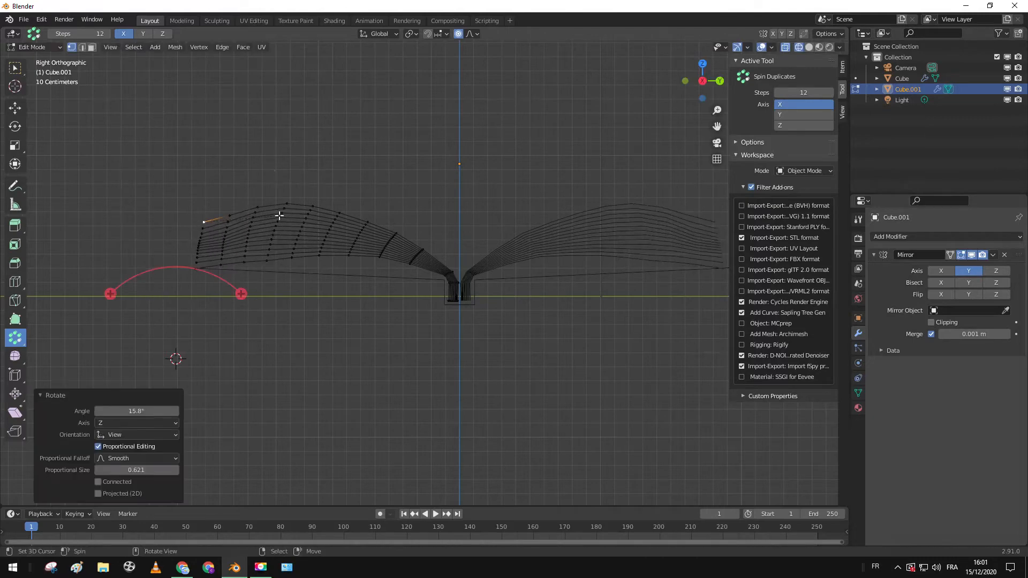
Step: Lower two points along the top page's raised crown with proportional editing to smooth the curve
{"action": "left_click", "coordinate": [258, 207]}
{"action": "key", "text": "c"}
{"action": "right_click", "coordinate": [265, 201]}
{"action": "key", "text": "g"}
{"action": "scroll", "coordinate": [271, 225], "scroll_direction": "up", "scroll_amount": 6}
{"action": "left_click", "coordinate": [269, 227]}
{"action": "key", "text": "c"}
{"action": "left_click", "coordinate": [314, 203]}
{"action": "right_click", "coordinate": [319, 199]}
{"action": "key", "text": "g"}
{"action": "left_click", "coordinate": [322, 215]}
Step: Nudge the peaked point on the top page's crown with a proportional move
{"action": "key", "text": "c"}
{"action": "left_click", "coordinate": [288, 215]}
{"action": "right_click", "coordinate": [288, 216]}
{"action": "scroll", "coordinate": [284, 214], "scroll_direction": "up", "scroll_amount": 3}
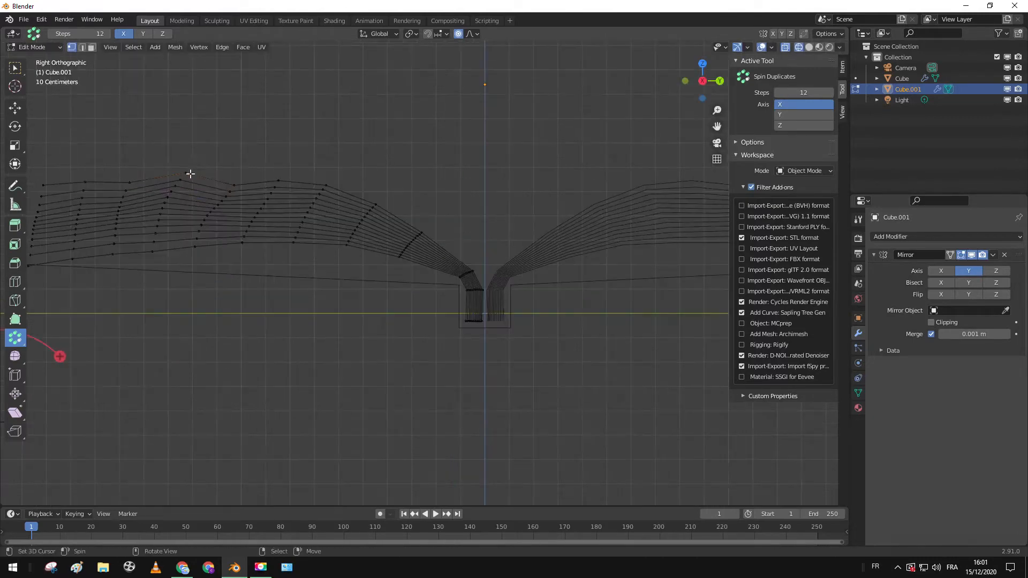
{"action": "left_click", "coordinate": [191, 170]}
{"action": "key", "text": "g"}
{"action": "scroll", "coordinate": [193, 167], "scroll_direction": "up", "scroll_amount": 5}
{"action": "left_click", "coordinate": [184, 173]}
Step: Return to the right orthographic view and slightly shift another upper-page point near the outer part of the curve
{"action": "scroll", "coordinate": [316, 201], "scroll_direction": "down", "scroll_amount": 3}
{"action": "middle_click_drag", "start_coordinate": [322, 202], "coordinate": [349, 216]}
{"action": "key", "text": "Escape"}
{"action": "key", "text": "KP_3"}
{"action": "right_click", "coordinate": [205, 219]}
{"action": "key", "text": "g"}
{"action": "left_click", "coordinate": [204, 221]}
Step: Adjust two neighbouring points along the middle of the top page, constraining each move to Z
{"action": "scroll", "coordinate": [307, 234], "scroll_direction": "up", "scroll_amount": 2}
{"action": "right_click", "coordinate": [270, 188]}
{"action": "key", "text": "g"}
{"action": "key", "text": "z"}
{"action": "left_click", "coordinate": [270, 192]}
{"action": "right_click", "coordinate": [306, 188]}
{"action": "key", "text": "g"}
{"action": "key", "text": "z"}
{"action": "left_click", "coordinate": [322, 190]}
Step: Lower the top-page point where the curve descends toward the spine and fine-tune its neighbour with proportional editing
{"action": "right_click", "coordinate": [364, 192]}
{"action": "key", "text": "g"}
{"action": "scroll", "coordinate": [363, 196], "scroll_direction": "down", "scroll_amount": 10}
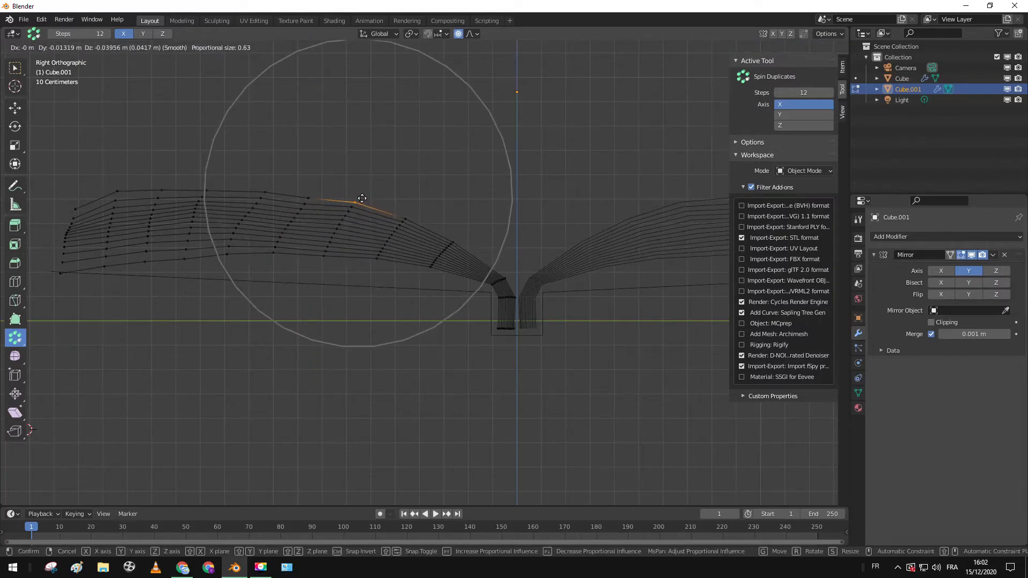
{"action": "left_click", "coordinate": [362, 198]}
{"action": "middle_click_drag", "start_coordinate": [363, 199], "coordinate": [412, 203], "text": "shift"}
{"action": "right_click", "coordinate": [321, 192]}
{"action": "key", "text": "g"}
{"action": "scroll", "coordinate": [322, 190], "scroll_direction": "up", "scroll_amount": 9}
{"action": "left_click", "coordinate": [322, 192]}
Step: Lower the top-page points near the outer edge with a small proportional influence to even out the curve
{"action": "right_click", "coordinate": [167, 199]}
{"action": "key", "text": "g"}
{"action": "left_click", "coordinate": [167, 217]}
{"action": "middle_click_drag", "start_coordinate": [590, 327], "coordinate": [500, 318], "text": "shift"}
{"action": "scroll", "coordinate": [440, 325], "scroll_direction": "down", "scroll_amount": 3}
{"action": "scroll", "coordinate": [449, 313], "scroll_direction": "up", "scroll_amount": 2}
{"action": "right_click", "coordinate": [132, 217]}
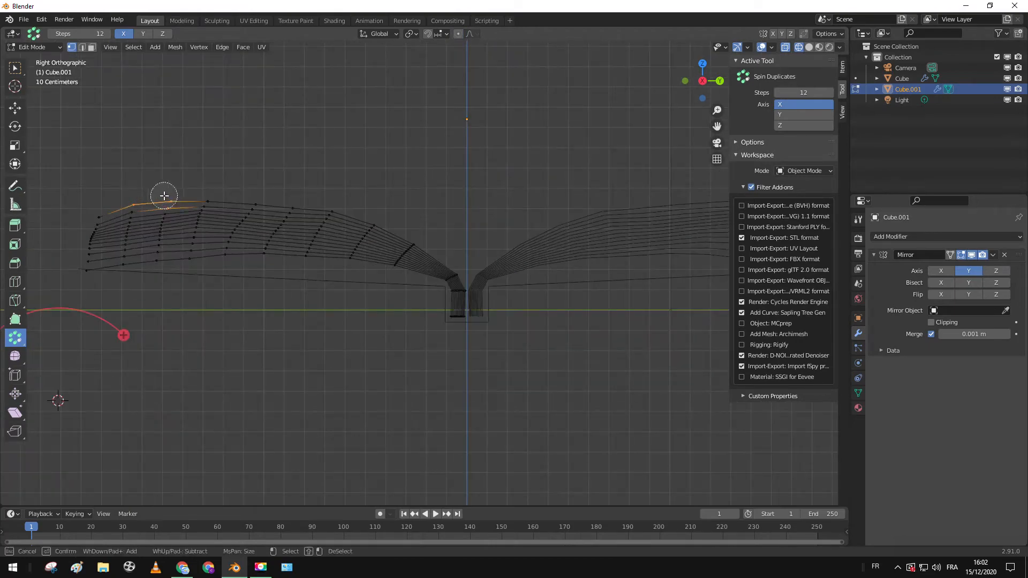
{"action": "key", "text": "g"}
{"action": "key", "text": "o"}
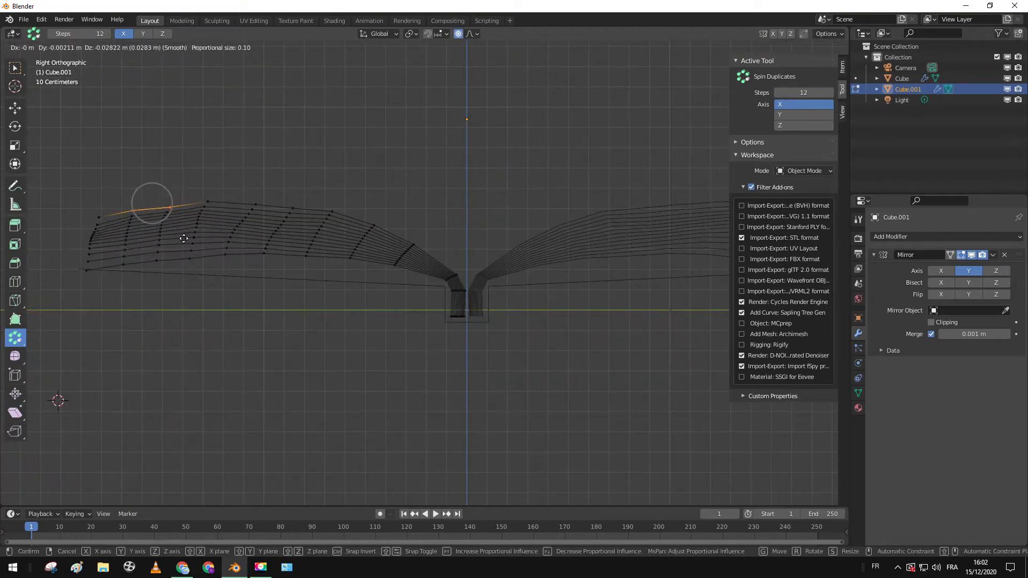
{"action": "left_click", "coordinate": [185, 215]}
Step: Scale all the page vertices along Z and leave Edit Mode
{"action": "left_click", "coordinate": [319, 230]}
{"action": "key", "text": "s"}
{"action": "key", "text": "z"}
{"action": "left_click", "coordinate": [302, 224]}
{"action": "key", "text": "Tab"}
{"action": "middle_click_drag", "start_coordinate": [303, 226], "coordinate": [329, 277]}
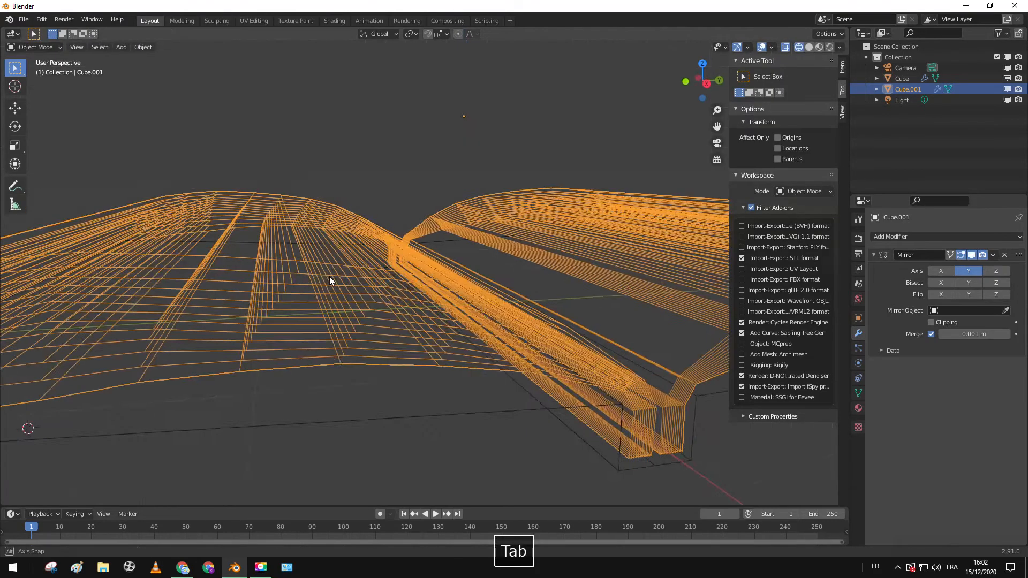
Step: Show the book in solid shading, select the cover and scale it by 1.035 along X
{"action": "scroll", "coordinate": [342, 279], "scroll_direction": "down", "scroll_amount": 4}
{"action": "key", "text": "z"}
{"action": "middle_click_drag", "start_coordinate": [406, 295], "coordinate": [412, 274]}
{"action": "right_click", "coordinate": [487, 329]}
{"action": "middle_click_drag", "start_coordinate": [486, 329], "coordinate": [490, 357]}
{"action": "key", "text": "s"}
{"action": "right_click", "coordinate": [480, 306]}
{"action": "key", "text": "s"}
{"action": "key", "text": "x"}
{"action": "left_click", "coordinate": [553, 249]}
Step: Scale the cover by about 1.012 along Y so it extends past the pages' outer edges
{"action": "middle_click_drag", "start_coordinate": [552, 250], "coordinate": [621, 267]}
{"action": "key", "text": "s"}
{"action": "key", "text": "y"}
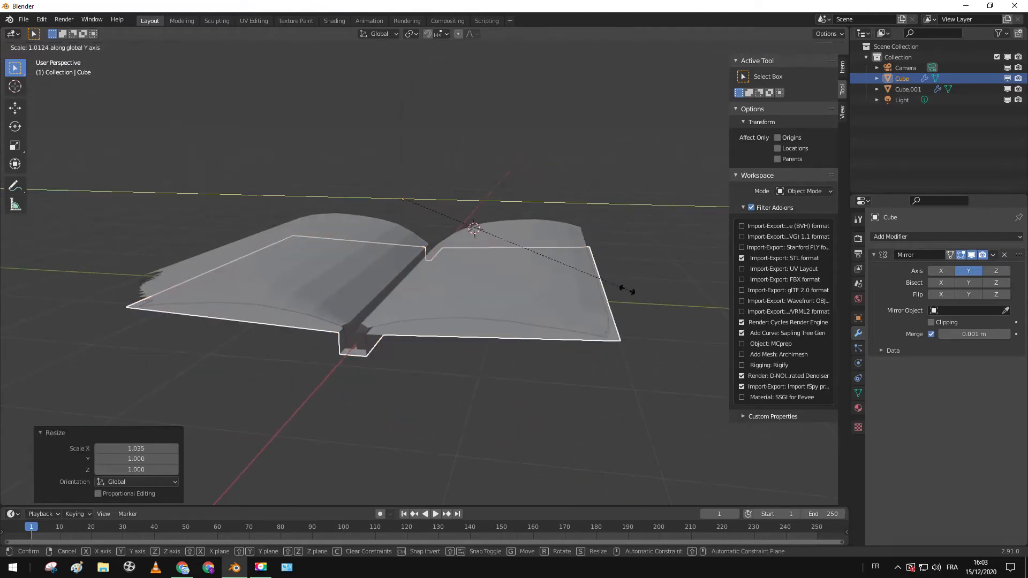
{"action": "left_click", "coordinate": [625, 287]}
{"action": "key", "text": "Tab"}
{"action": "key", "text": "Tab"}
Step: In side wireframe view, move all the page vertices about 0.011 m along Y toward the spine's centre
{"action": "key", "text": "KP_1"}
{"action": "right_click", "coordinate": [478, 244]}
{"action": "key", "text": "KP_3"}
{"action": "key", "text": "shift+z"}
{"action": "scroll", "coordinate": [435, 278], "scroll_direction": "up", "scroll_amount": 1}
{"action": "key", "text": "Tab"}
{"action": "scroll", "coordinate": [477, 285], "scroll_direction": "up", "scroll_amount": 5}
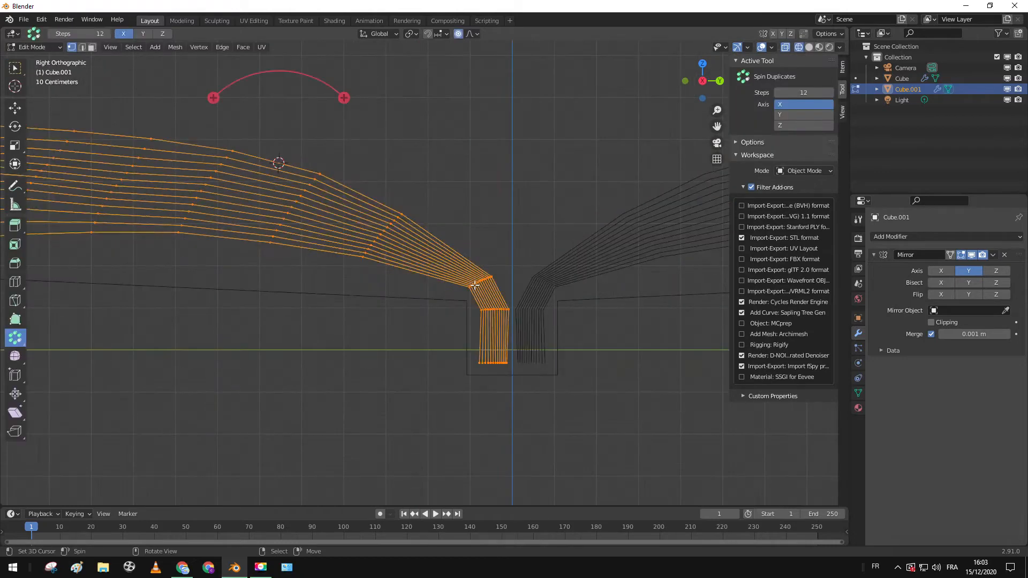
{"action": "key", "text": "g"}
{"action": "key", "text": "y"}
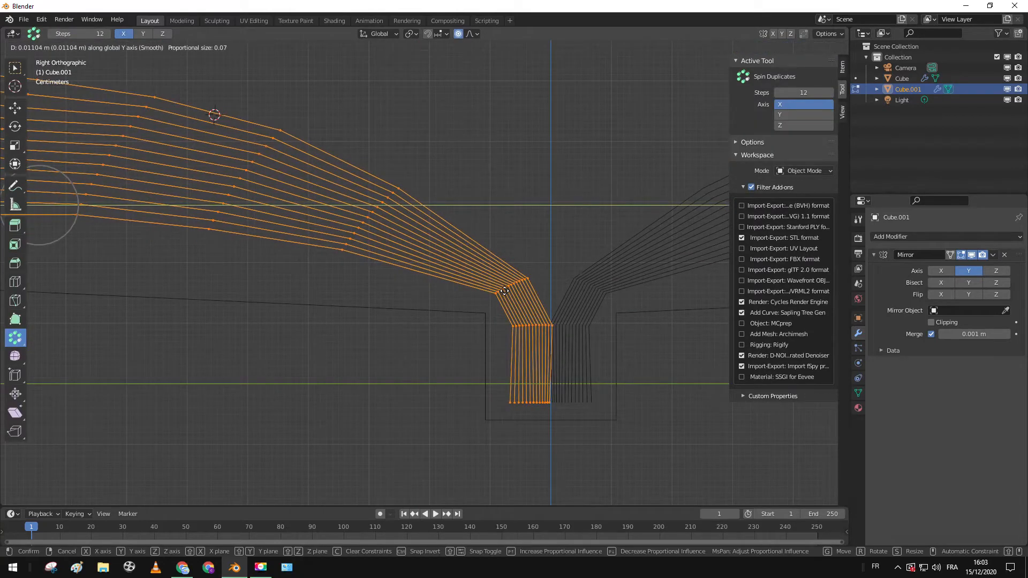
{"action": "left_click", "coordinate": [505, 290]}
Step: Rotate the page stack by about 1.07° and move it about -0.007 m in Y and -0.009 m in Z inside the spine
{"action": "key", "text": "r"}
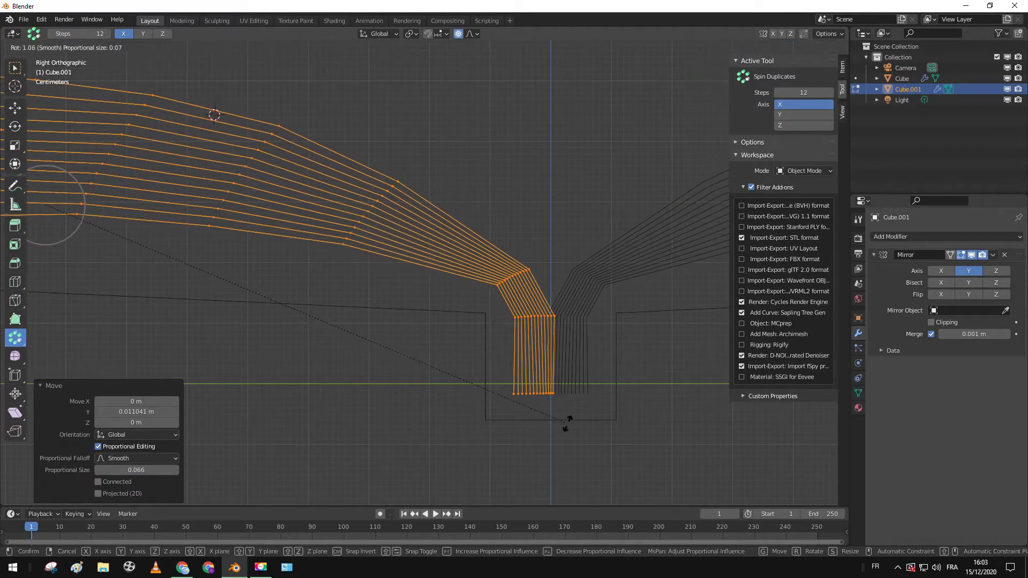
{"action": "left_click", "coordinate": [570, 422]}
{"action": "key", "text": "g"}
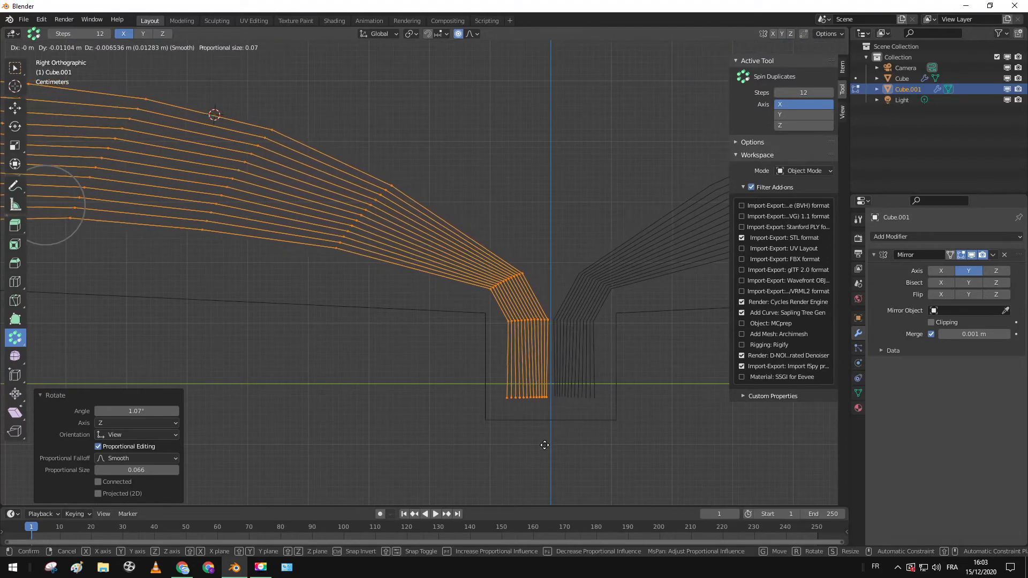
{"action": "left_click", "coordinate": [569, 457]}
{"action": "scroll", "coordinate": [524, 413], "scroll_direction": "down", "scroll_amount": 6}
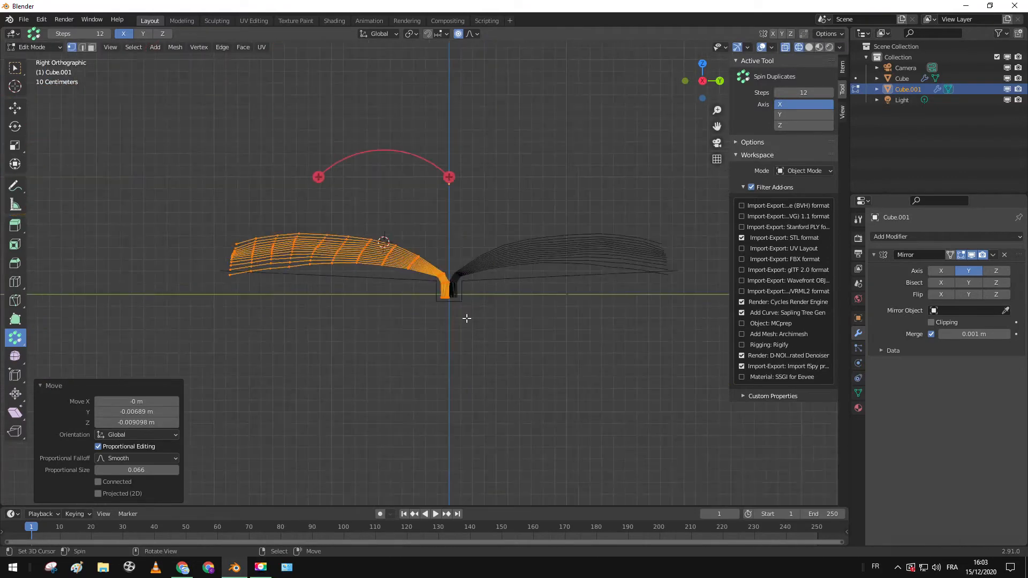
Step: Edit the cover mesh and move the spine's side wall along Y toward the page stack
{"action": "key", "text": "Tab"}
{"action": "key", "text": "Tab"}
{"action": "key", "text": "Tab"}
{"action": "right_click", "coordinate": [464, 305]}
{"action": "scroll", "coordinate": [465, 307], "scroll_direction": "up", "scroll_amount": 6}
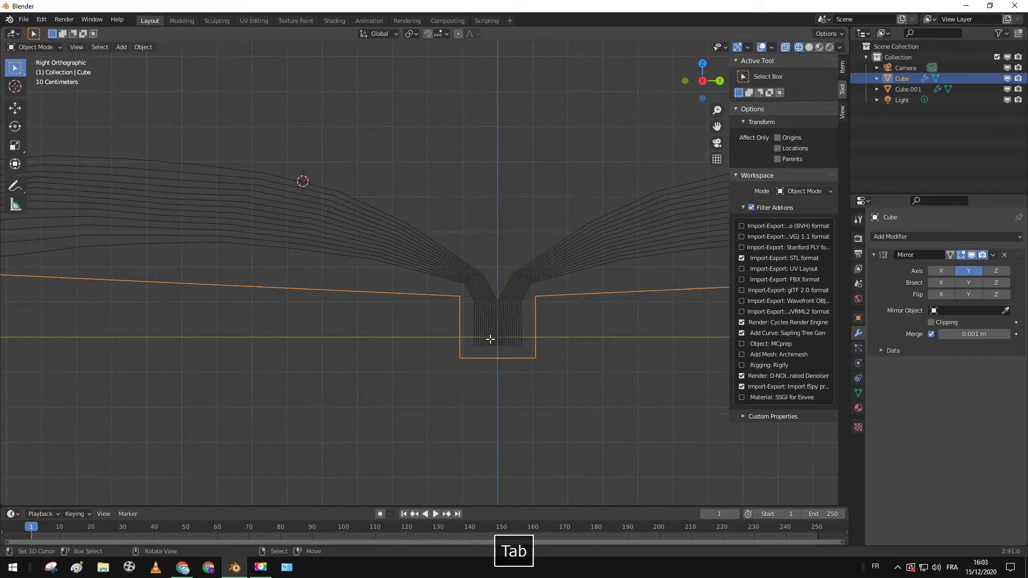
{"action": "key", "text": "Tab"}
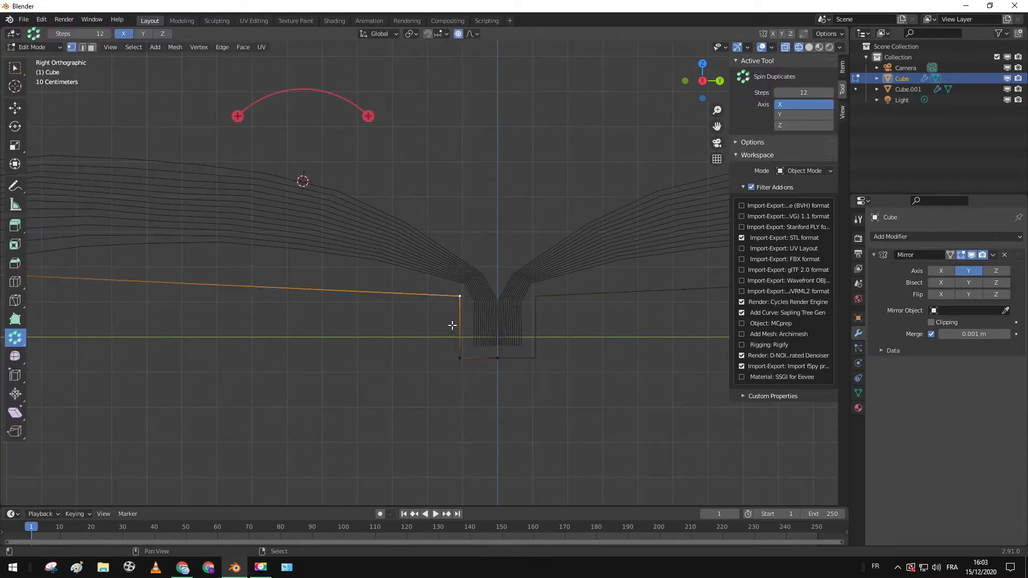
{"action": "key", "text": "g"}
{"action": "key", "text": "y"}
{"action": "left_click", "coordinate": [480, 367]}
Step: Add the spine's bottom centre point to the selection and move it along Z to fit the page ends
{"action": "right_click", "coordinate": [498, 360], "text": "shift"}
{"action": "key", "text": "g"}
{"action": "key", "text": "z"}
{"action": "left_click", "coordinate": [517, 423]}
{"action": "scroll", "coordinate": [548, 308], "scroll_direction": "down", "scroll_amount": 4}
{"action": "key", "text": "Tab"}
Step: Lower the cover's outer edge along Z so the cover slopes down away from the spine
{"action": "key", "text": "Tab"}
{"action": "right_click", "coordinate": [202, 288]}
{"action": "key", "text": "g"}
{"action": "key", "text": "z"}
{"action": "left_click", "coordinate": [246, 127]}
{"action": "scroll", "coordinate": [335, 160], "scroll_direction": "down", "scroll_amount": 2}
Step: Select the pages' outer ends and move them about 0.07 m in Y and -0.21 m in Z with a proportional size of about 1.53
{"action": "key", "text": "Tab"}
{"action": "right_click", "coordinate": [332, 255]}
{"action": "key", "text": "Tab"}
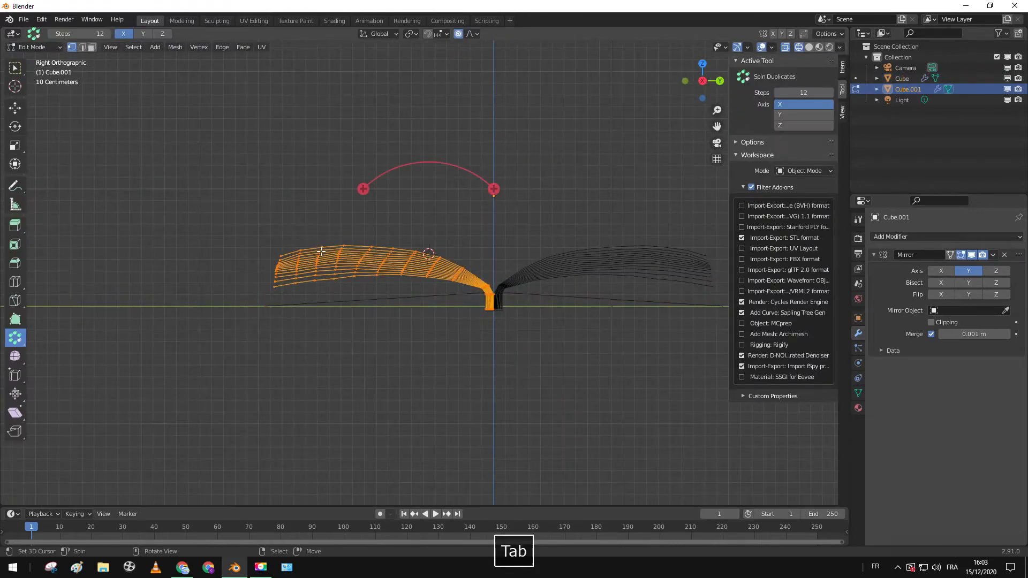
{"action": "key", "text": "alt+a"}
{"action": "key", "text": "c"}
{"action": "left_click_drag", "start_coordinate": [281, 258], "coordinate": [271, 293]}
{"action": "key", "text": "g"}
{"action": "right_click", "coordinate": [273, 275]}
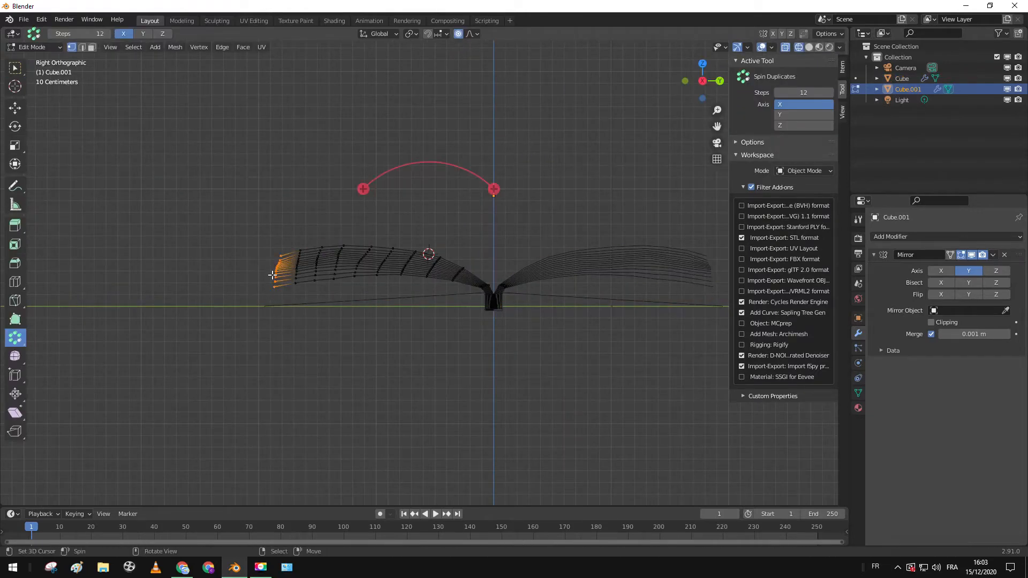
{"action": "key", "text": "g"}
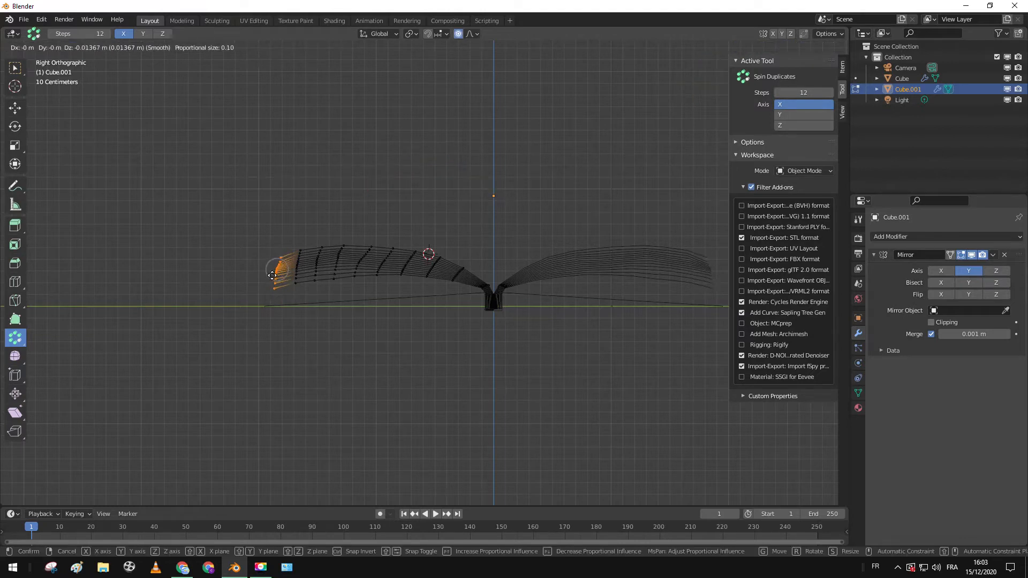
{"action": "scroll", "coordinate": [270, 291], "scroll_direction": "down", "scroll_amount": 20}
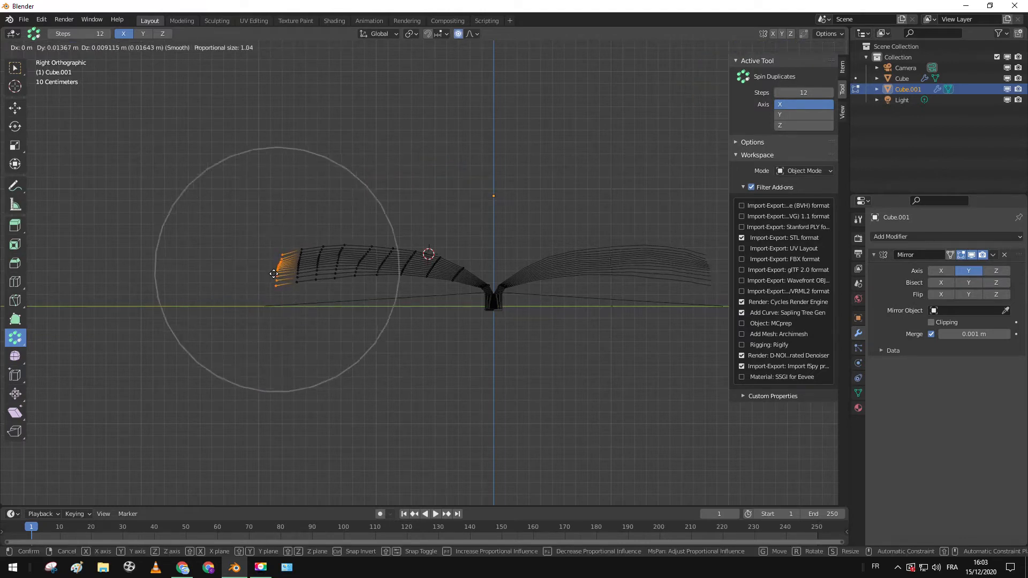
{"action": "scroll", "coordinate": [276, 299], "scroll_direction": "down", "scroll_amount": 1}
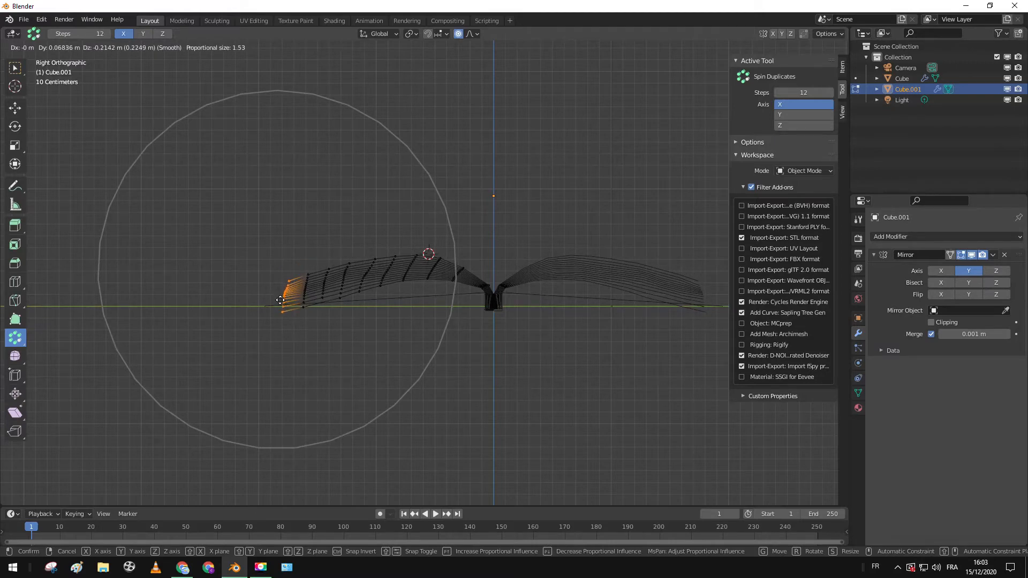
{"action": "left_click", "coordinate": [280, 300]}
Step: Raise the lowest page's outer end above the cover using a small proportional influence
{"action": "key", "text": "alt+a"}
{"action": "key", "text": "c"}
{"action": "left_click", "coordinate": [283, 320]}
{"action": "key", "text": "Escape"}
{"action": "key", "text": "g"}
{"action": "scroll", "coordinate": [282, 316], "scroll_direction": "up", "scroll_amount": 20}
{"action": "left_click", "coordinate": [284, 312]}
Step: Raise the neighbouring lower-page points along Z above the cover with a small proportional influence and leave Edit Mode
{"action": "left_click", "coordinate": [304, 310]}
{"action": "key", "text": "g"}
{"action": "key", "text": "z"}
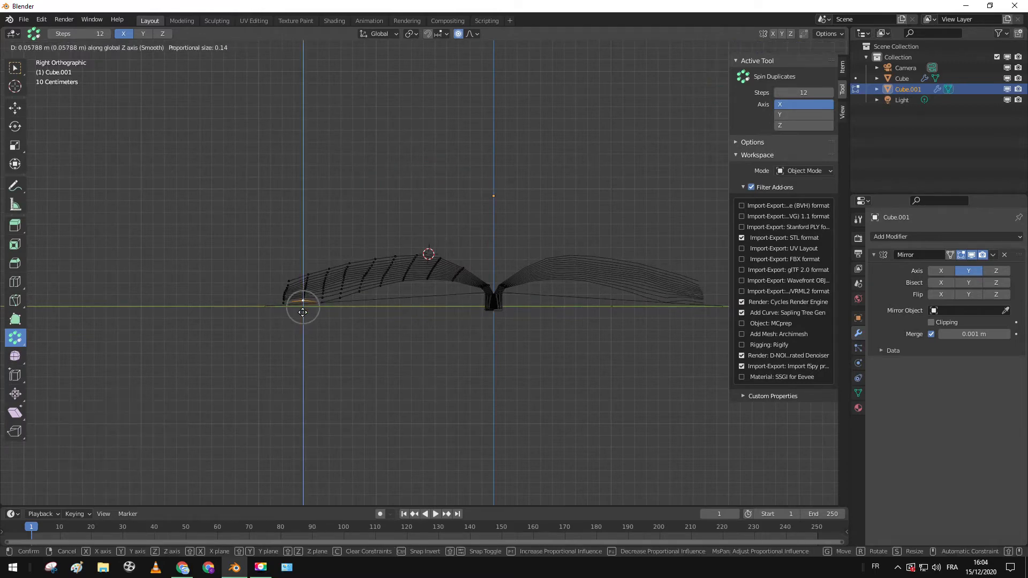
{"action": "left_click", "coordinate": [303, 305]}
{"action": "scroll", "coordinate": [321, 311], "scroll_direction": "up", "scroll_amount": 4}
{"action": "left_click", "coordinate": [217, 337]}
{"action": "key", "text": "g"}
{"action": "left_click", "coordinate": [217, 337]}
{"action": "key", "text": "Tab"}
{"action": "scroll", "coordinate": [309, 298], "scroll_direction": "down", "scroll_amount": 3}
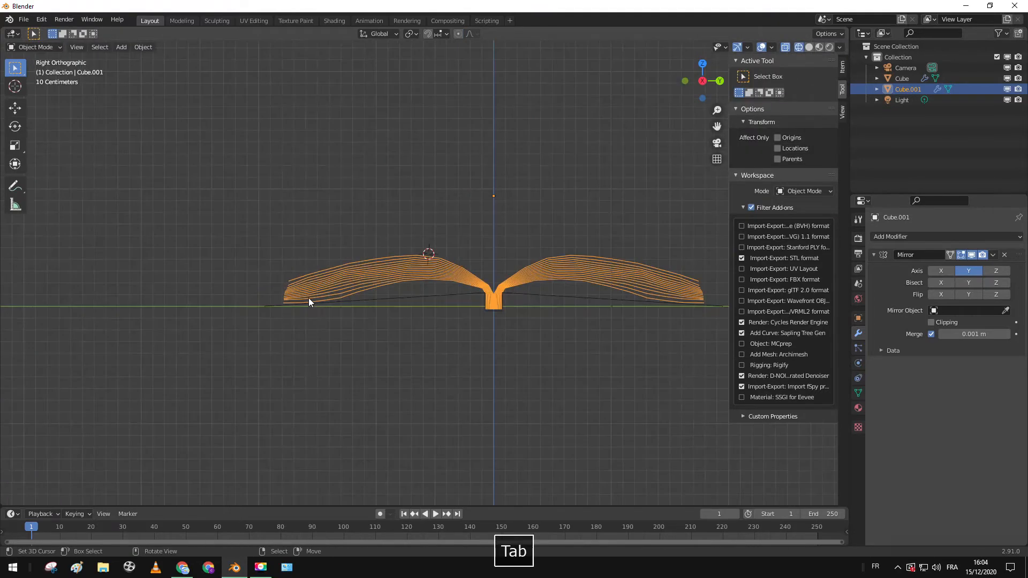
Step: Show the book in solid shading, select the cover and add a Solidify modifier to it
{"action": "middle_click_drag", "start_coordinate": [309, 298], "coordinate": [372, 335]}
{"action": "key", "text": "shift+z"}
{"action": "middle_click_drag", "start_coordinate": [486, 316], "coordinate": [408, 326]}
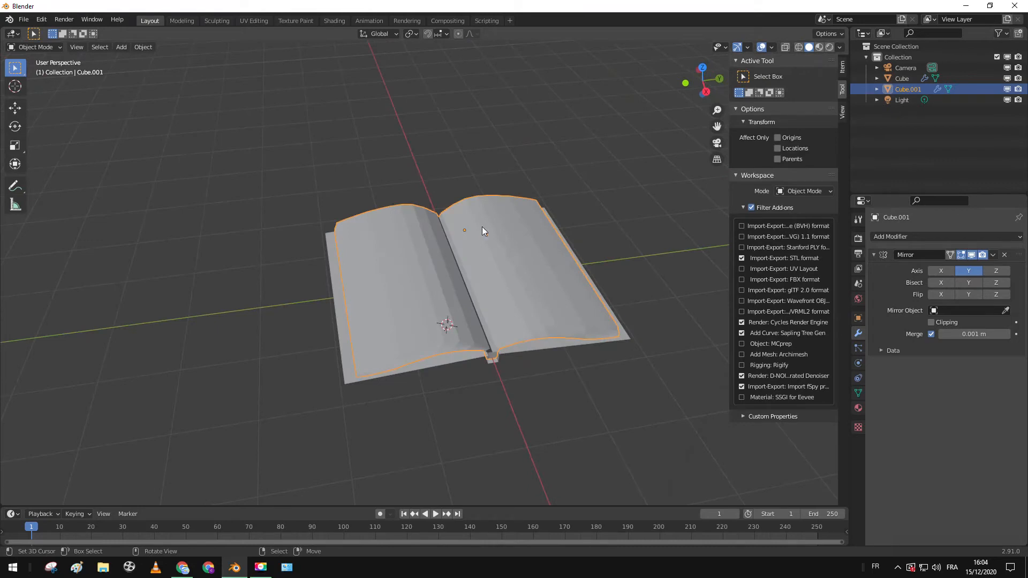
{"action": "scroll", "coordinate": [482, 226], "scroll_direction": "up", "scroll_amount": 4}
{"action": "left_click", "coordinate": [530, 395]}
{"action": "middle_click_drag", "start_coordinate": [531, 393], "coordinate": [381, 379]}
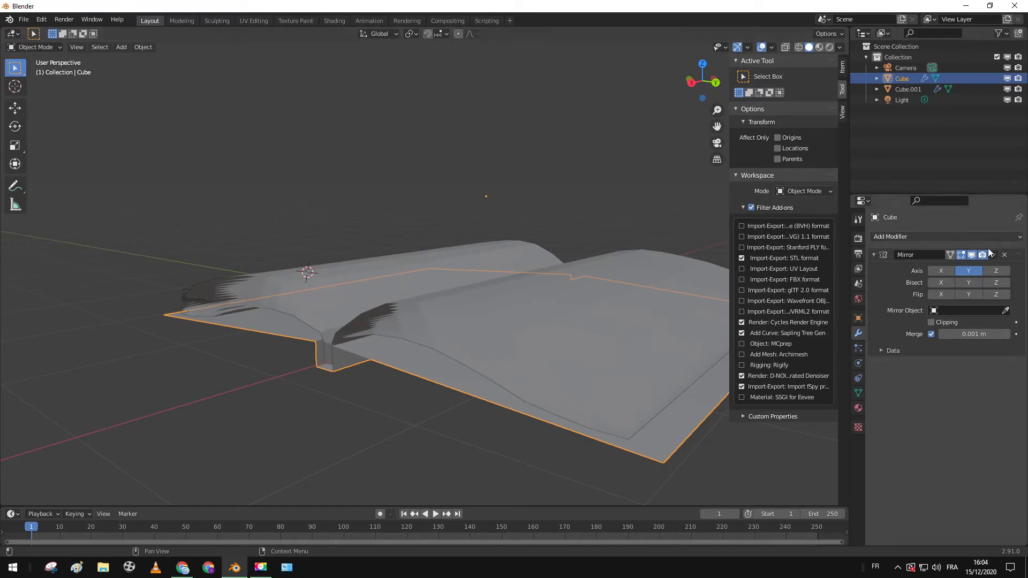
{"action": "left_click", "coordinate": [949, 236]}
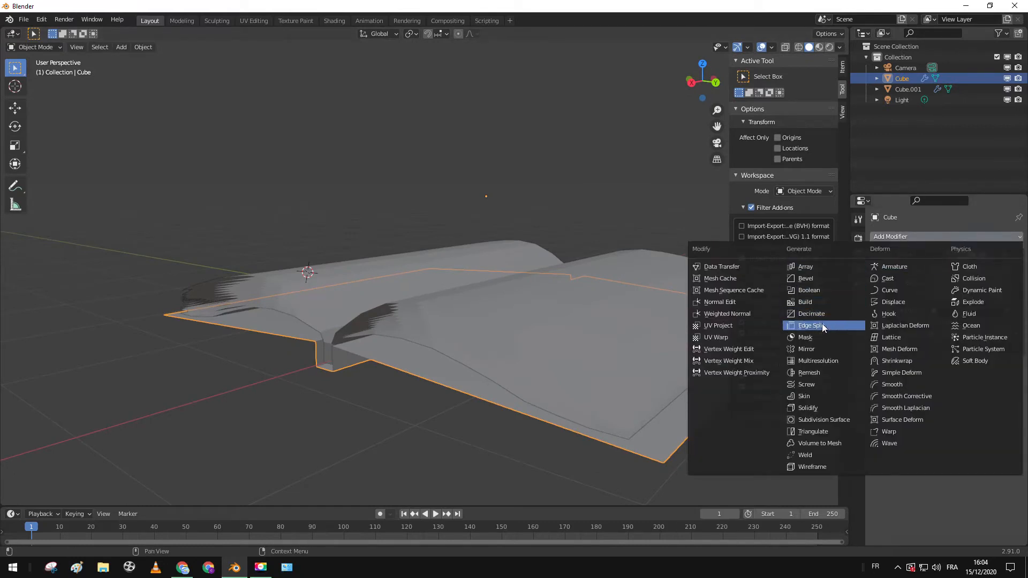
{"action": "left_click", "coordinate": [822, 407]}
Step: Set the cover's Solidify thickness to 0.02 m
{"action": "middle_click_drag", "start_coordinate": [417, 331], "coordinate": [397, 322]}
{"action": "scroll", "coordinate": [964, 348], "scroll_direction": "down", "scroll_amount": 1}
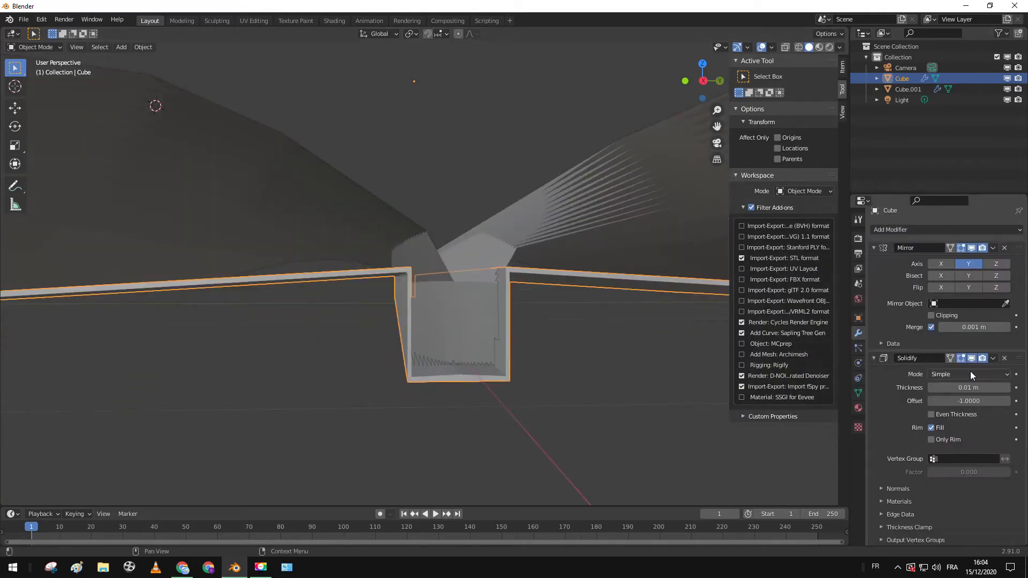
{"action": "left_click", "coordinate": [966, 387]}
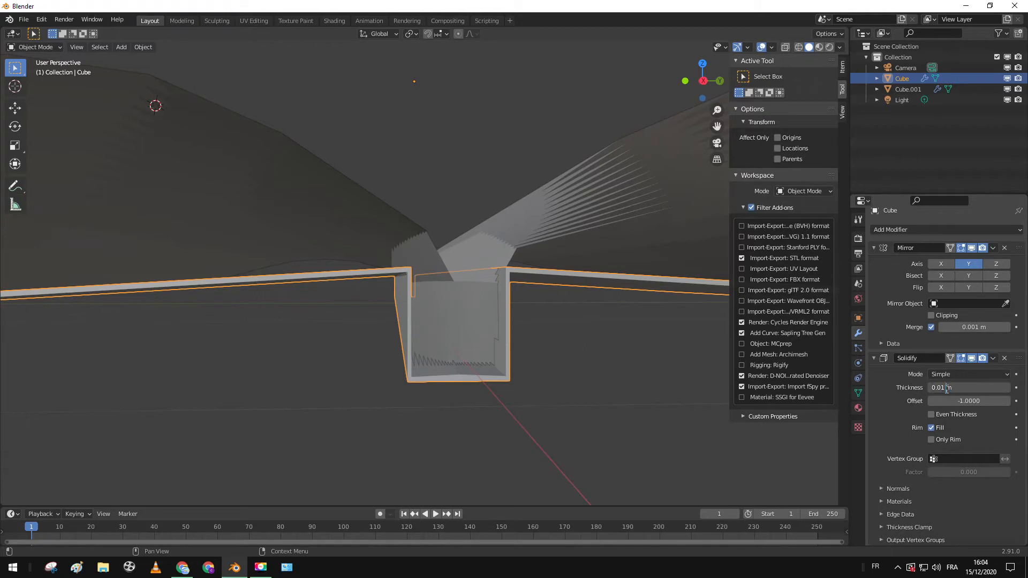
{"action": "type", "text": "2"}
{"action": "key", "text": "Return"}
Step: Enlarge the cover along Y to widen the spine and set the Solidify offset to 1
{"action": "middle_click_drag", "start_coordinate": [428, 332], "coordinate": [457, 354]}
{"action": "key", "text": "s"}
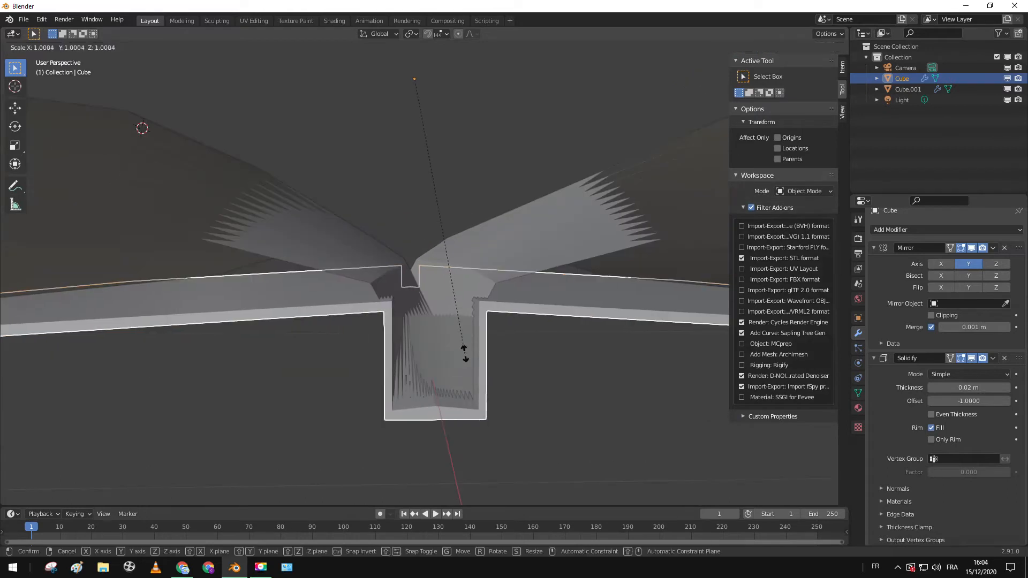
{"action": "key", "text": "y"}
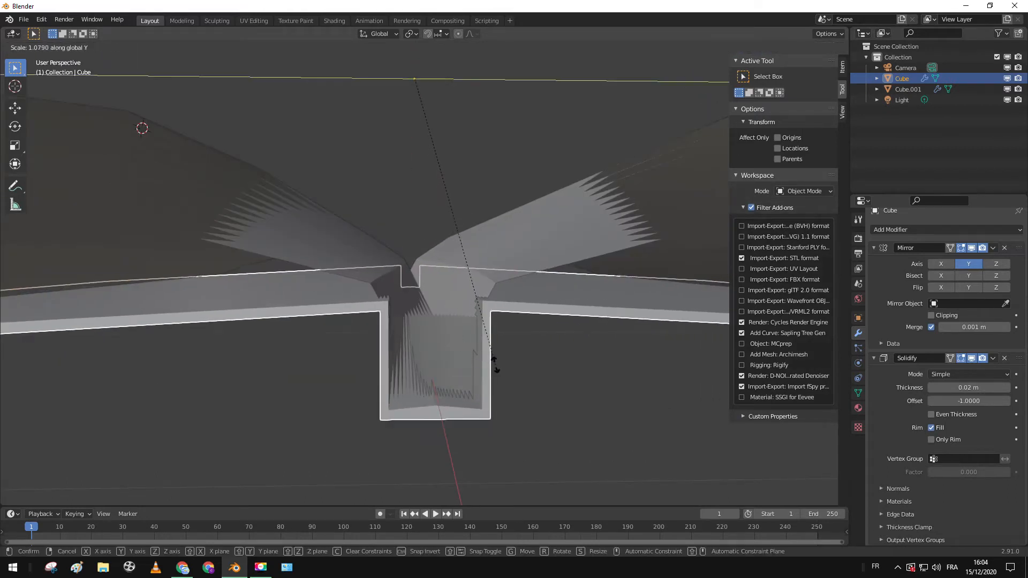
{"action": "left_click", "coordinate": [529, 420]}
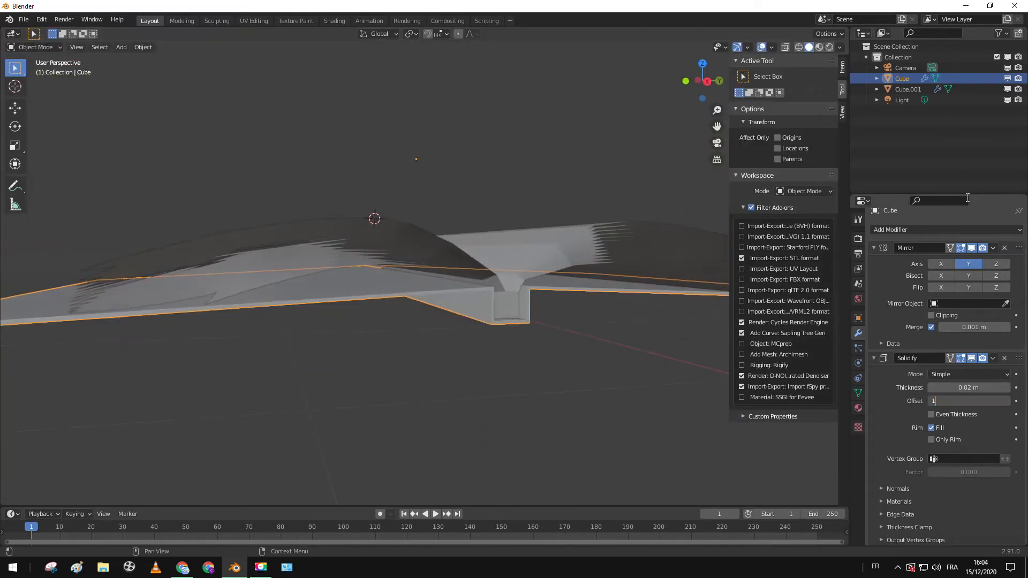
{"action": "key", "text": "Return"}
Step: Move the spine's side face inward along Y so the spine fits closer around the pages
{"action": "scroll", "coordinate": [515, 287], "scroll_direction": "up", "scroll_amount": 3}
{"action": "middle_click_drag", "start_coordinate": [516, 287], "coordinate": [589, 306]}
{"action": "key", "text": "s"}
{"action": "right_click", "coordinate": [551, 300]}
{"action": "key", "text": "Tab"}
{"action": "right_click", "coordinate": [356, 335]}
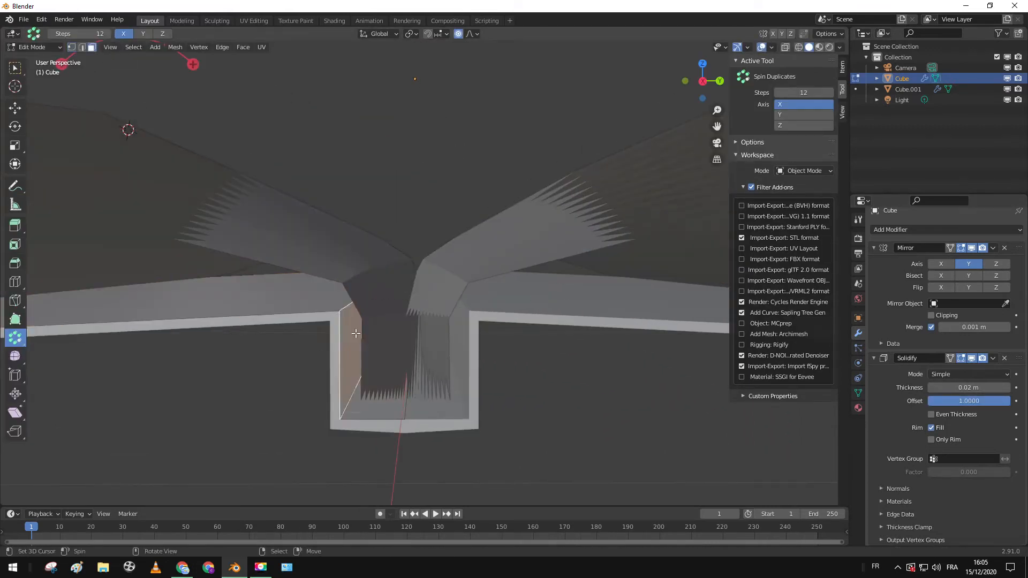
{"action": "key", "text": "g"}
{"action": "key", "text": "y"}
{"action": "left_click", "coordinate": [370, 345]}
Step: Bevel the edge where the spine's side wall meets the cover board with two segments
{"action": "right_click", "coordinate": [361, 302]}
{"action": "key", "text": "ctrl+b"}
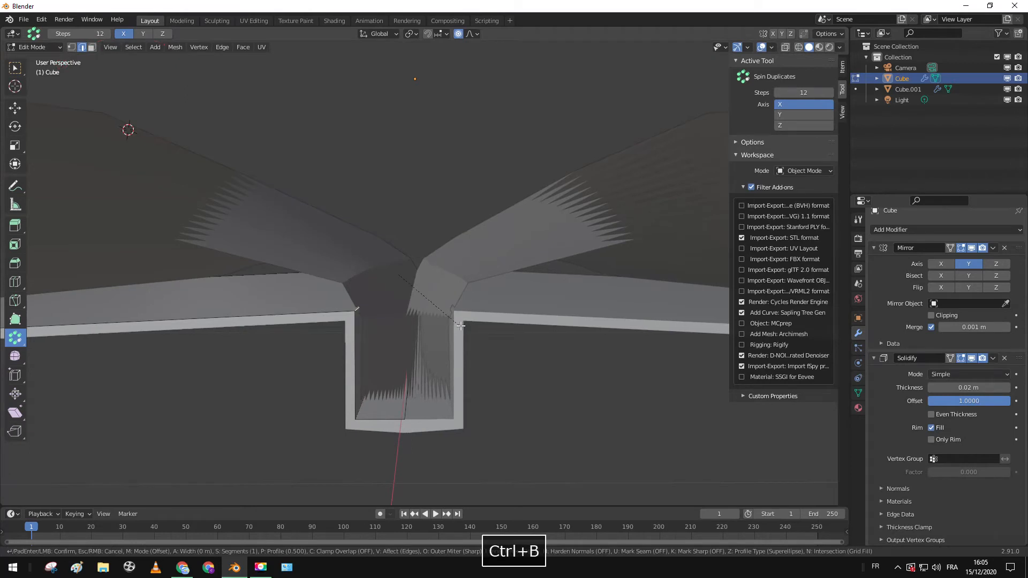
{"action": "scroll", "coordinate": [463, 324], "scroll_direction": "up", "scroll_amount": 1}
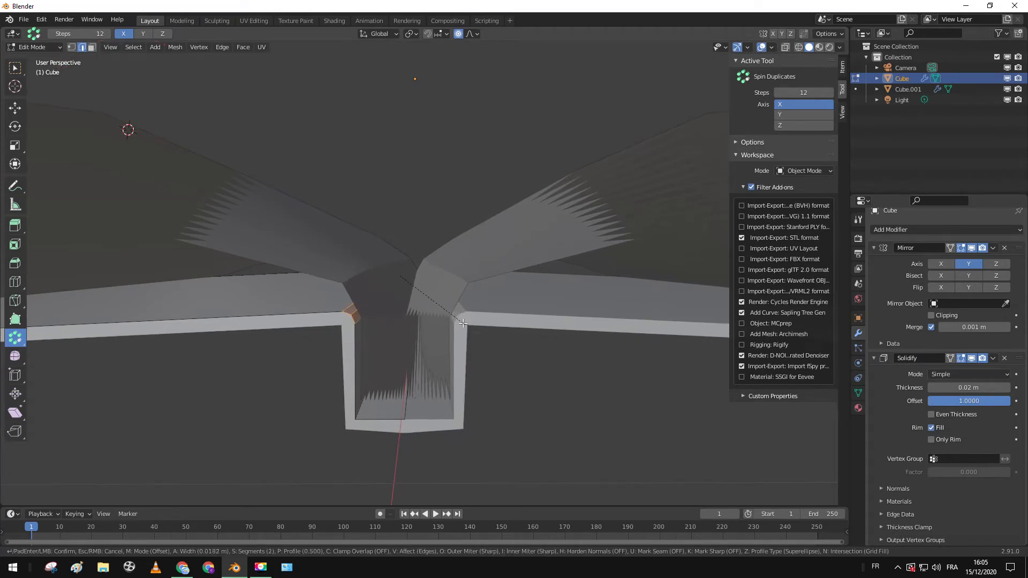
{"action": "left_click", "coordinate": [444, 315]}
{"action": "scroll", "coordinate": [445, 316], "scroll_direction": "down", "scroll_amount": 4}
{"action": "middle_click_drag", "start_coordinate": [444, 316], "coordinate": [361, 406]}
Step: Bevel the spine's lower corner edge
{"action": "scroll", "coordinate": [444, 303], "scroll_direction": "up", "scroll_amount": 4}
{"action": "right_click", "coordinate": [366, 416]}
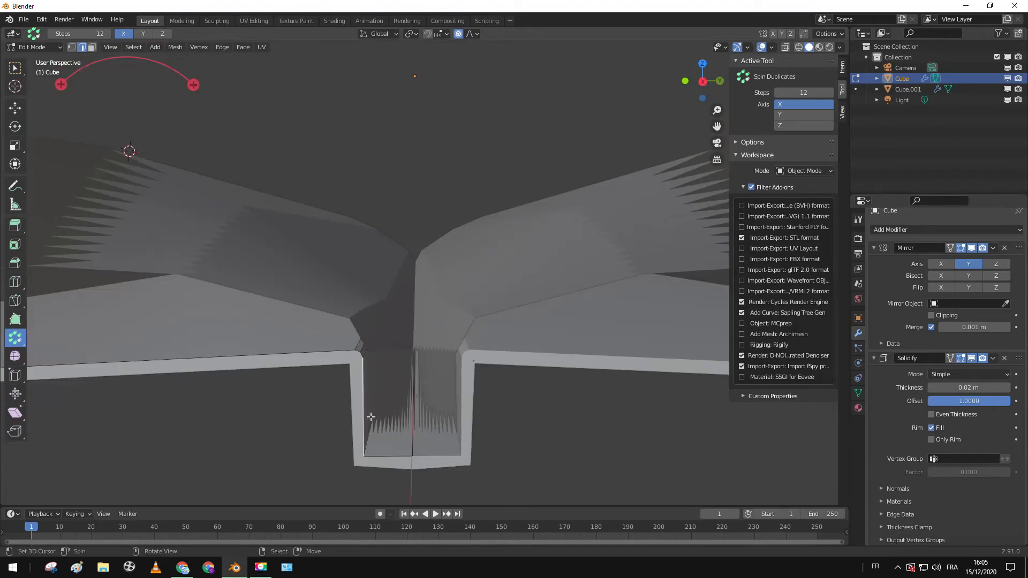
{"action": "key", "text": "ctrl+b"}
{"action": "left_click", "coordinate": [428, 415]}
{"action": "middle_click_drag", "start_coordinate": [428, 415], "coordinate": [395, 307]}
{"action": "scroll", "coordinate": [457, 395], "scroll_direction": "down", "scroll_amount": 4}
Step: Move the cover's outer edge inward along Y to just beyond the pages and leave Edit Mode
{"action": "key", "text": "Tab"}
{"action": "key", "text": "Tab"}
{"action": "scroll", "coordinate": [479, 383], "scroll_direction": "down", "scroll_amount": 3}
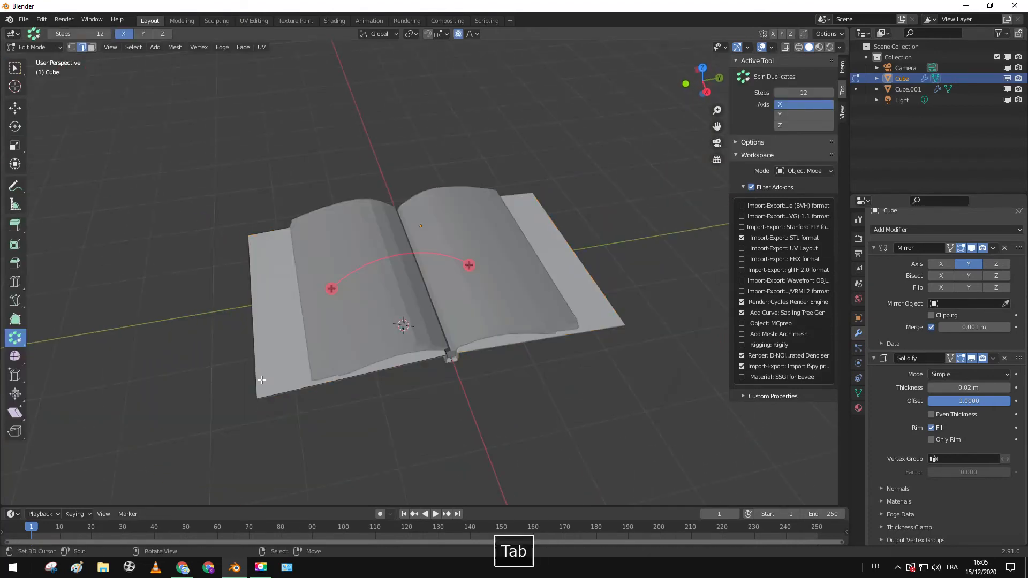
{"action": "key", "text": "g"}
{"action": "key", "text": "y"}
{"action": "left_click", "coordinate": [321, 352]}
{"action": "scroll", "coordinate": [323, 352], "scroll_direction": "up", "scroll_amount": 4}
{"action": "middle_click_drag", "start_coordinate": [322, 352], "coordinate": [376, 315]}
{"action": "key", "text": "Tab"}
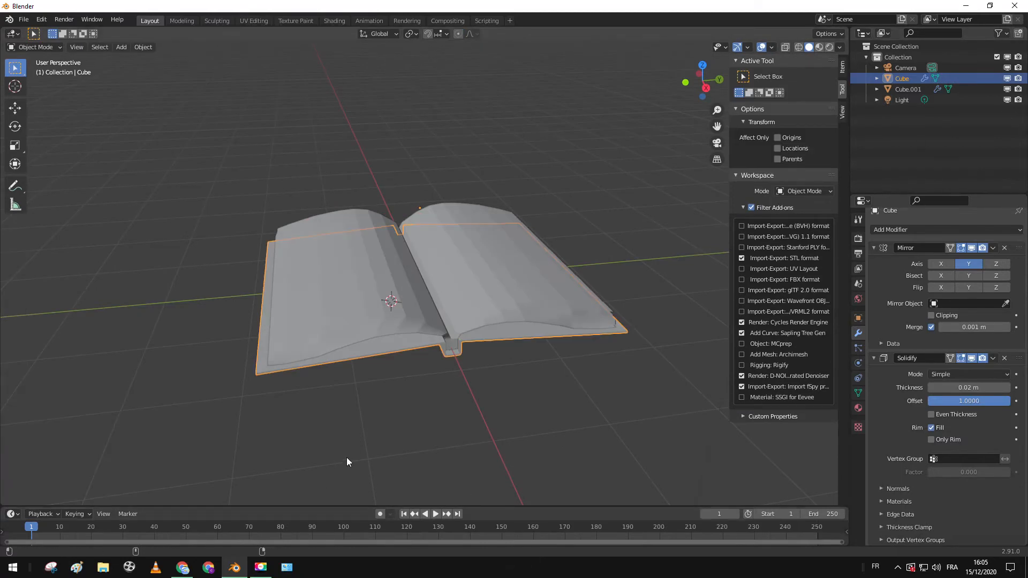
Step: Open the "R2D2 – original" PDF from the desktop's nolim folder and go to the text page numbered 31
{"action": "key", "text": "super+d"}
{"action": "key", "text": "super+w"}
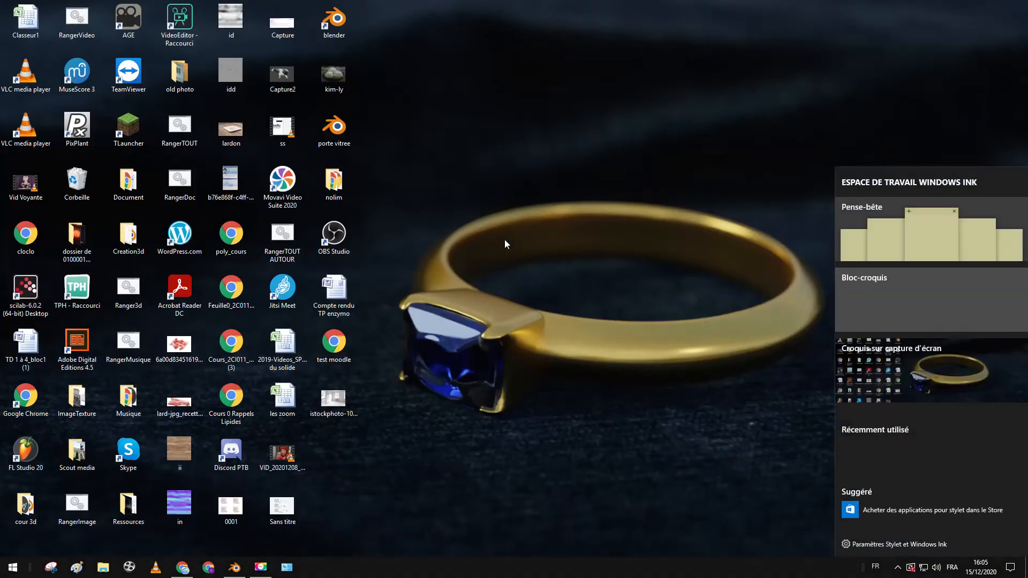
{"action": "double_click", "coordinate": [333, 182]}
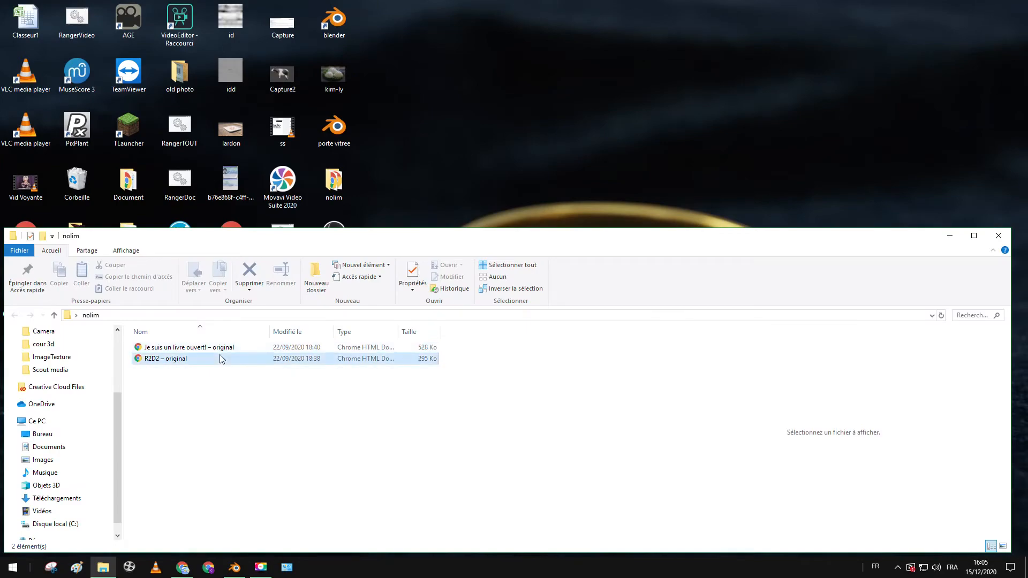
{"action": "double_click", "coordinate": [221, 358]}
{"action": "left_click_drag", "start_coordinate": [1027, 272], "coordinate": [1027, 267]}
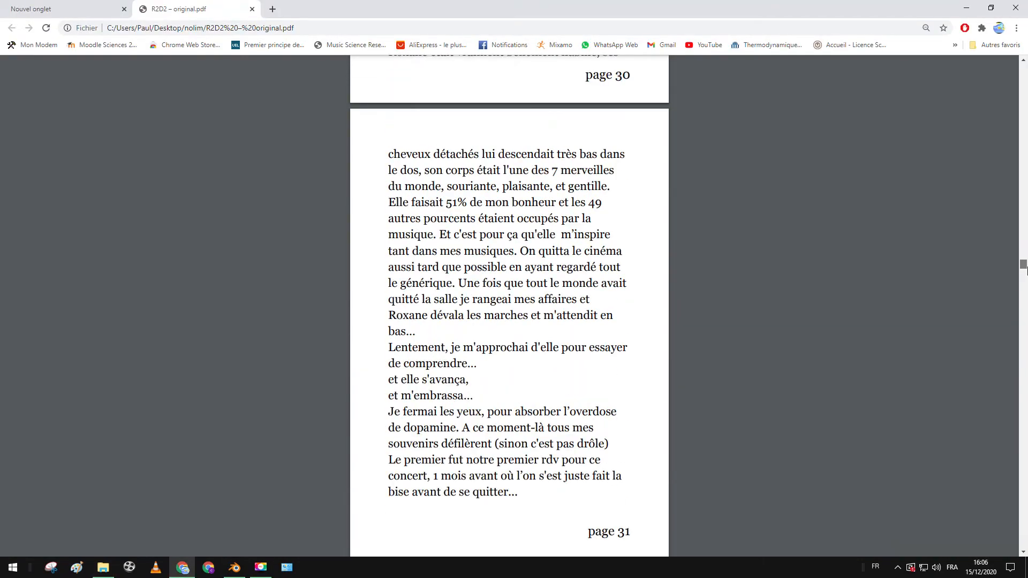
{"action": "scroll", "coordinate": [280, 172], "scroll_direction": "down", "scroll_amount": 1}
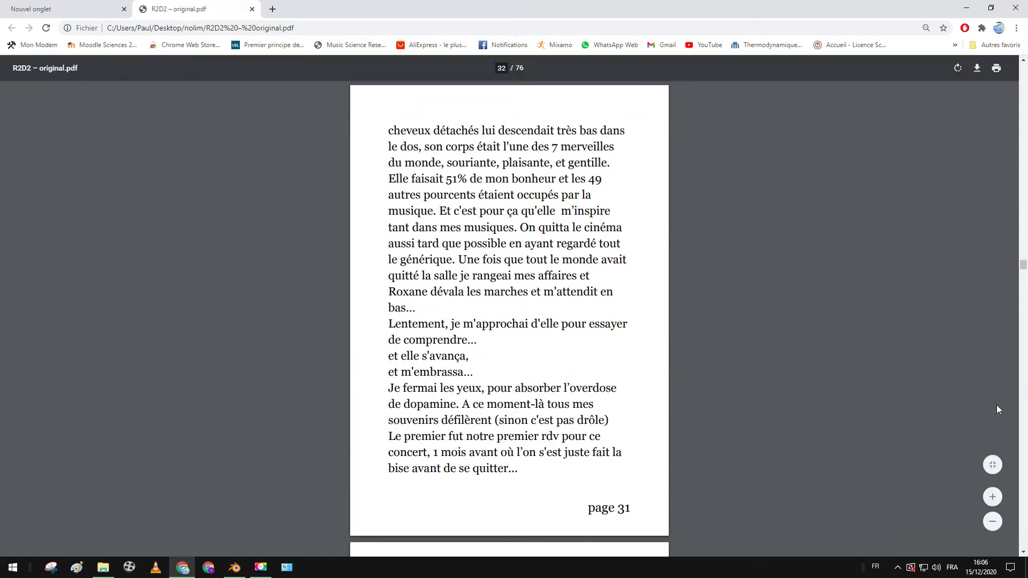
Step: Capture the whole of page 31 with the Windows Snipping Tool and minimize the capture window
{"action": "left_click", "coordinate": [51, 568]}
{"action": "left_click", "coordinate": [42, 227]}
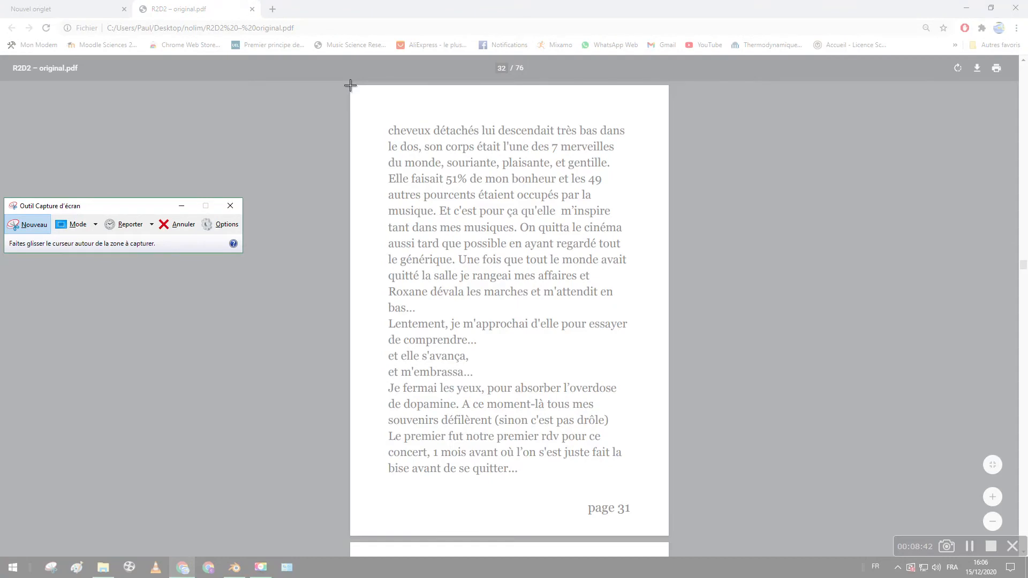
{"action": "left_click_drag", "start_coordinate": [349, 85], "coordinate": [670, 538]}
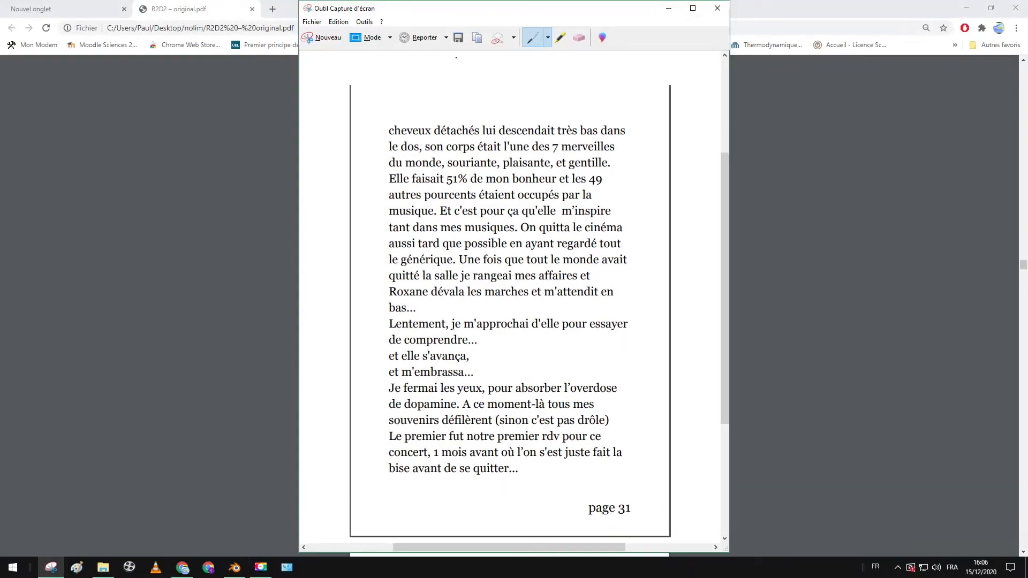
{"action": "left_click", "coordinate": [668, 8]}
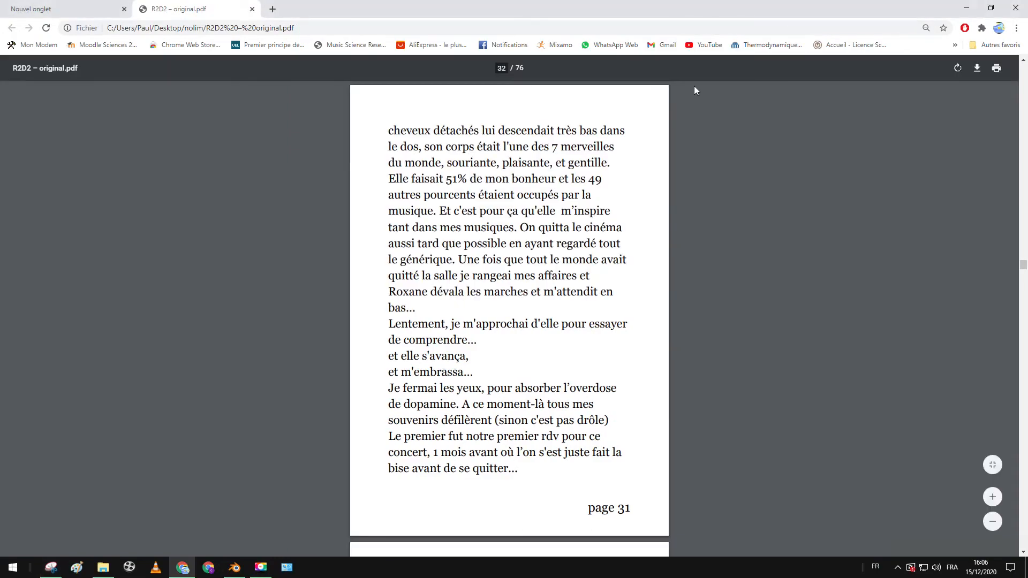
Step: Bring the whole text page numbered 32 into view in the PDF
{"action": "scroll", "coordinate": [644, 232], "scroll_direction": "down", "scroll_amount": 7}
{"action": "scroll", "coordinate": [648, 228], "scroll_direction": "down", "scroll_amount": 3}
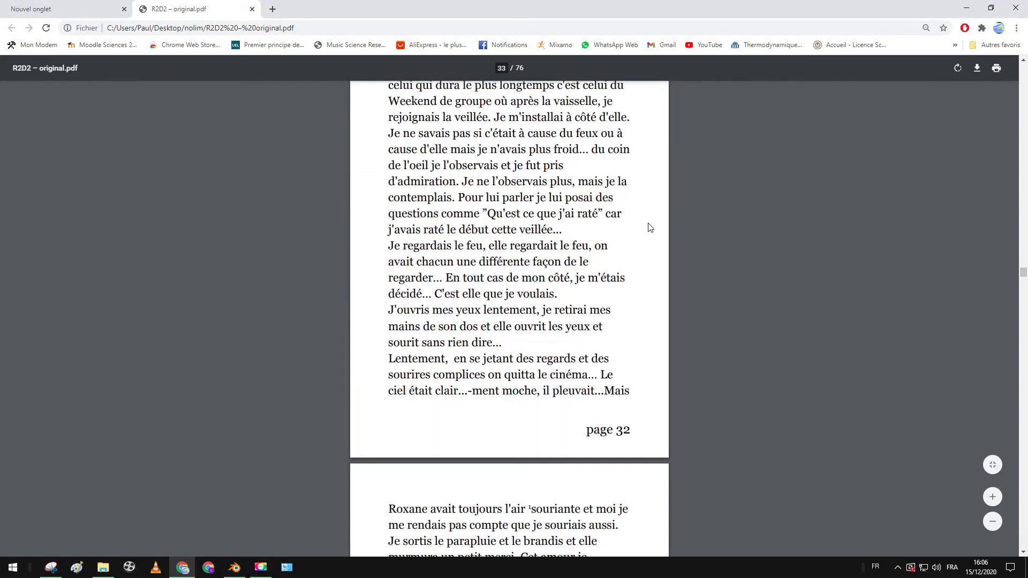
{"action": "scroll", "coordinate": [649, 228], "scroll_direction": "up", "scroll_amount": 2}
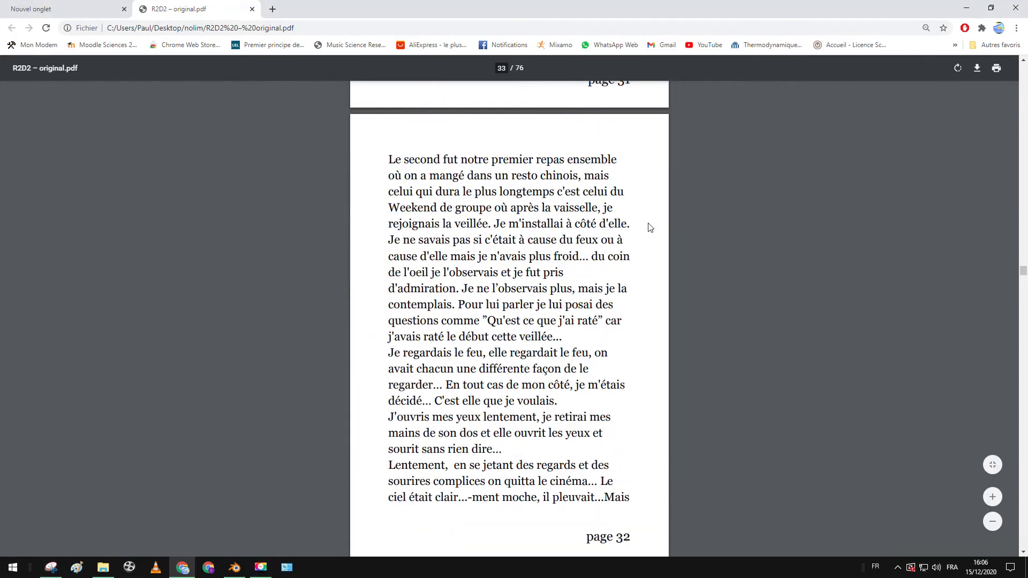
Step: Switch to Blender and open the book's pages object in Edit Mode
{"action": "left_click", "coordinate": [235, 567]}
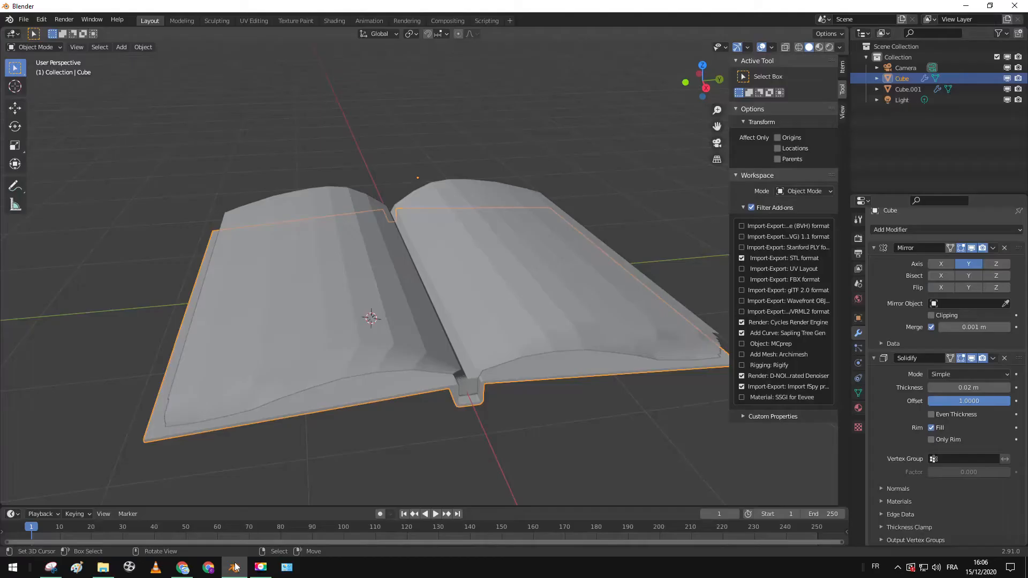
{"action": "scroll", "coordinate": [519, 281], "scroll_direction": "down", "scroll_amount": 2}
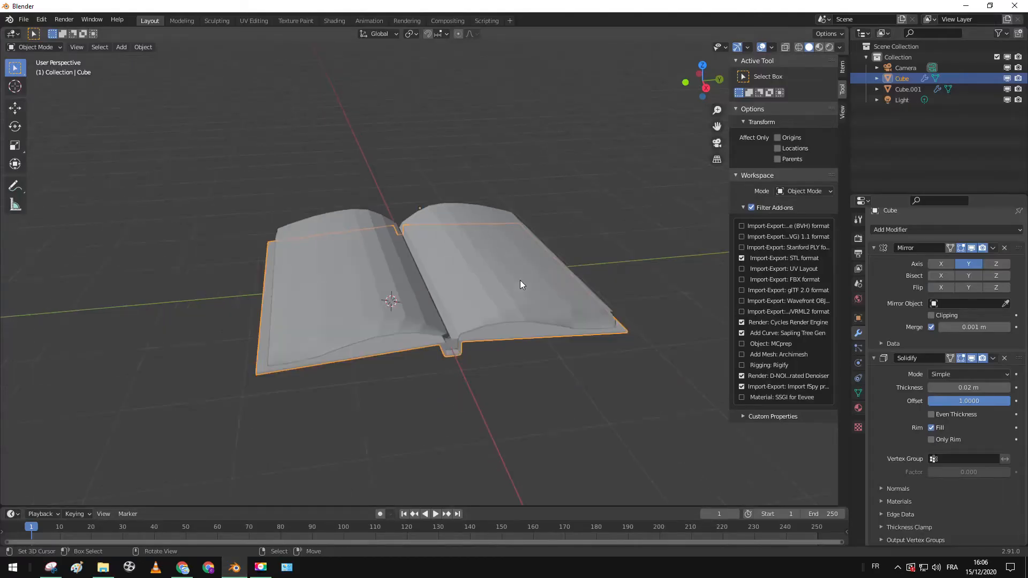
{"action": "scroll", "coordinate": [473, 271], "scroll_direction": "up", "scroll_amount": 1}
{"action": "right_click", "coordinate": [398, 281]}
{"action": "key", "text": "Tab"}
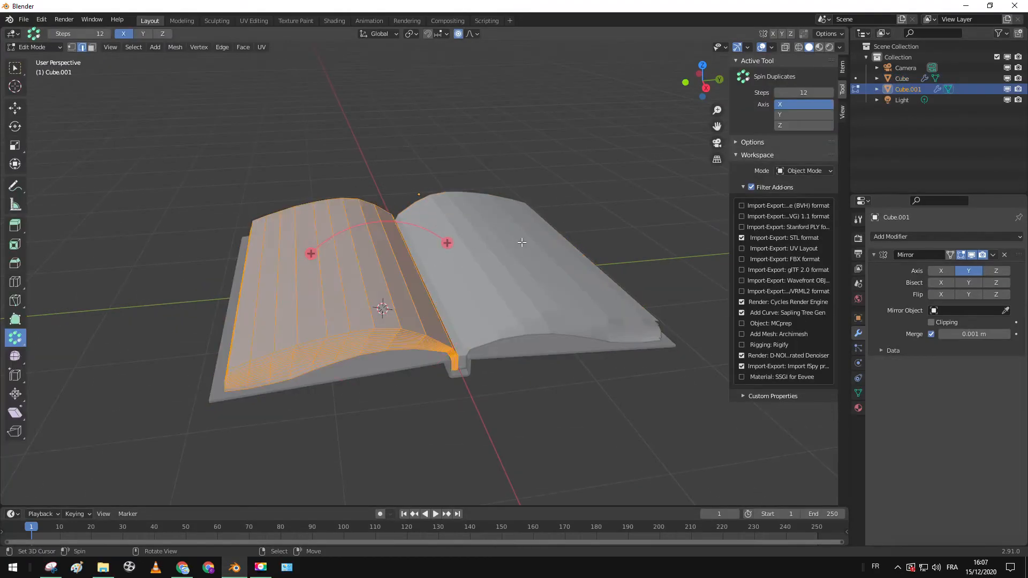
Step: Clear the selection and select the loop of faces across the top surface of the left page block in face select mode
{"action": "middle_click_drag", "start_coordinate": [517, 226], "coordinate": [509, 282]}
{"action": "right_click", "coordinate": [371, 187]}
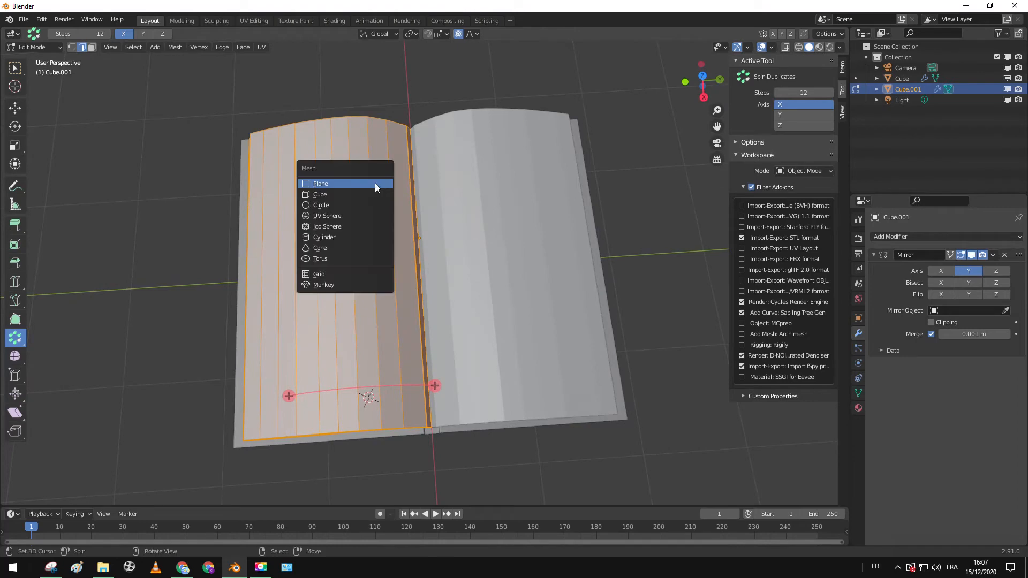
{"action": "key", "text": "Escape"}
{"action": "key", "text": "alt+a"}
{"action": "left_click", "coordinate": [92, 48]}
{"action": "right_click", "coordinate": [312, 212], "text": "alt"}
{"action": "middle_click_drag", "start_coordinate": [311, 212], "coordinate": [420, 262]}
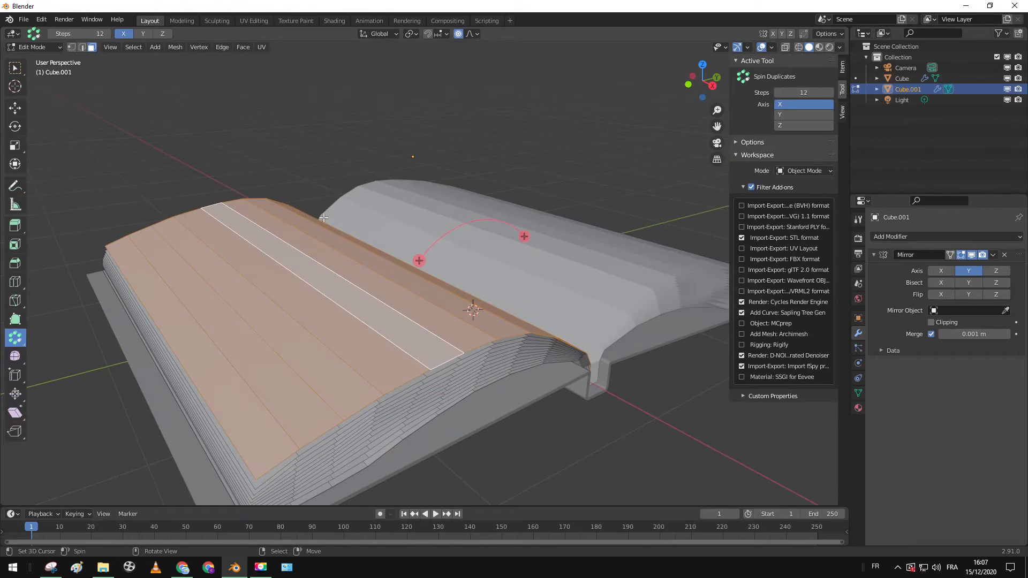
Step: Unwrap the selected page faces from the top orthographic view using Project from View (Bounds)
{"action": "key", "text": "KP_7"}
{"action": "middle_click_drag", "start_coordinate": [271, 250], "coordinate": [282, 177], "text": "shift"}
{"action": "scroll", "coordinate": [292, 224], "scroll_direction": "down", "scroll_amount": 2}
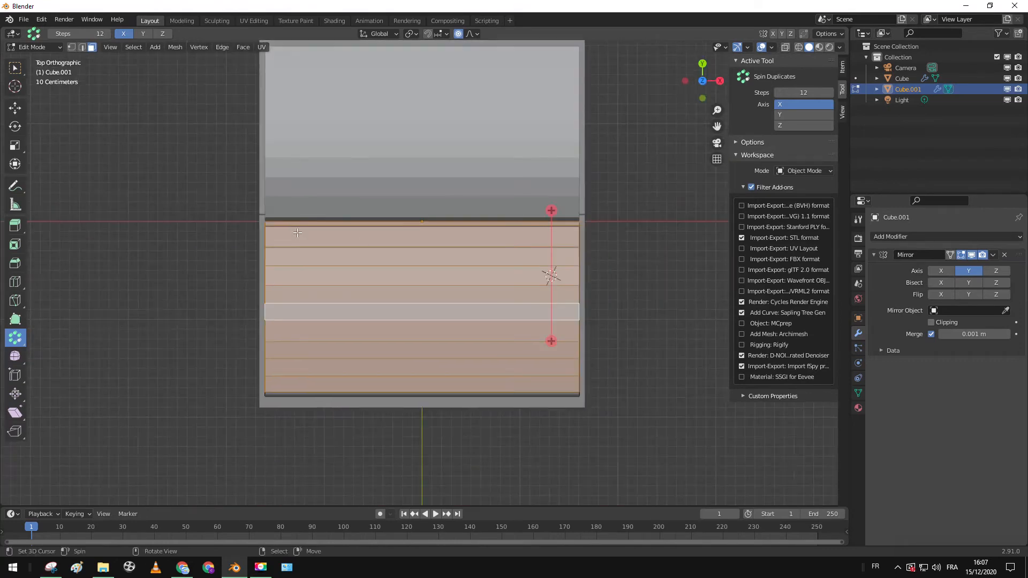
{"action": "key", "text": "u"}
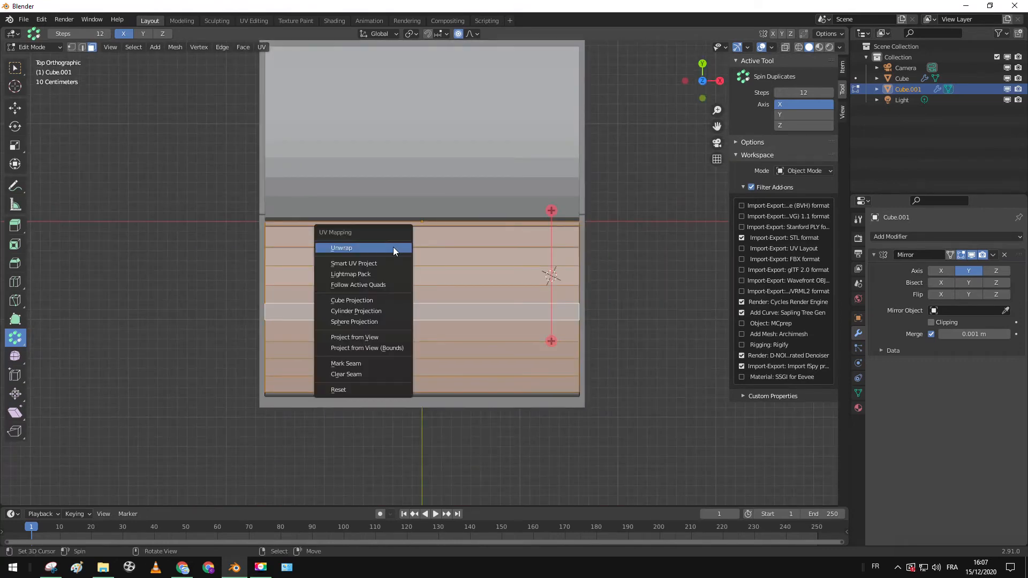
{"action": "left_click", "coordinate": [372, 349]}
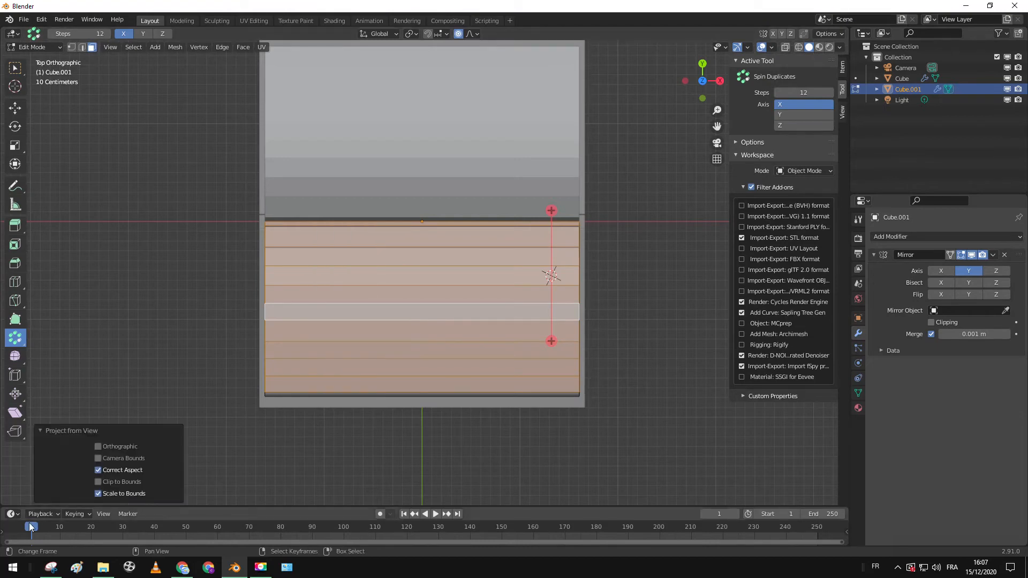
Step: Enlarge the timeline area, change it to the UV Editor and select all the page's UVs
{"action": "left_click_drag", "start_coordinate": [13, 506], "coordinate": [13, 362]}
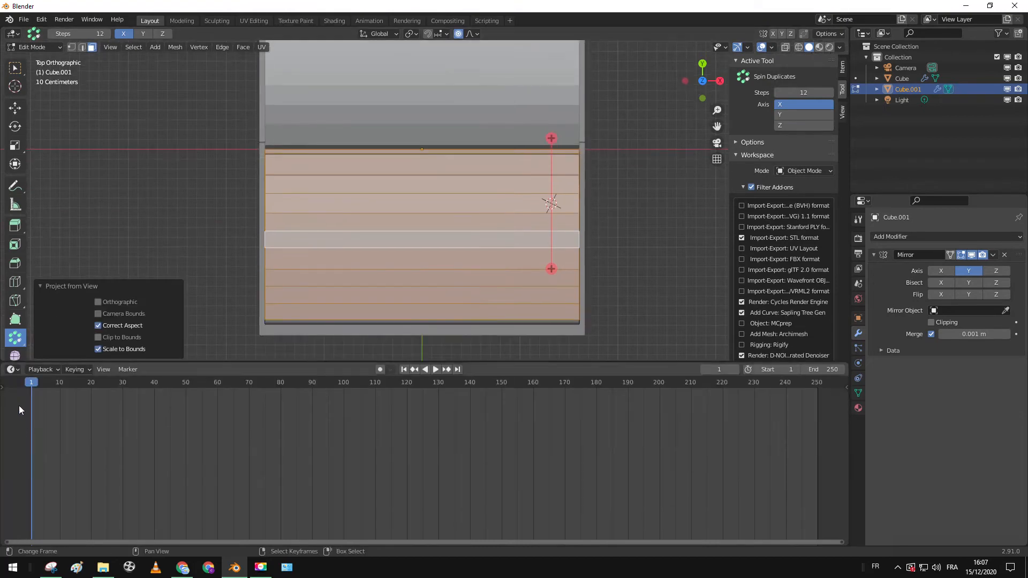
{"action": "left_click", "coordinate": [13, 369]}
{"action": "left_click", "coordinate": [53, 423]}
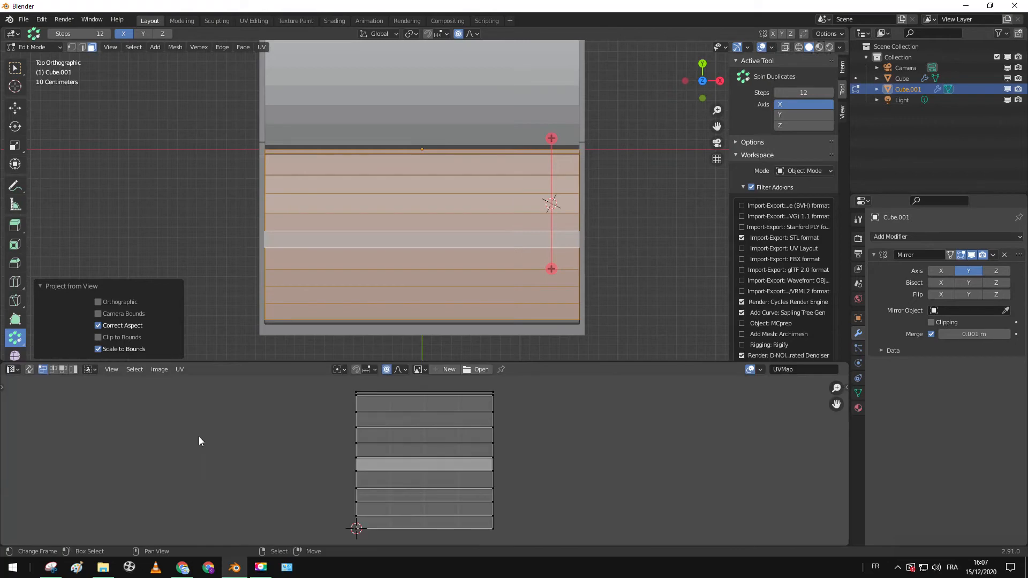
{"action": "key", "text": "a"}
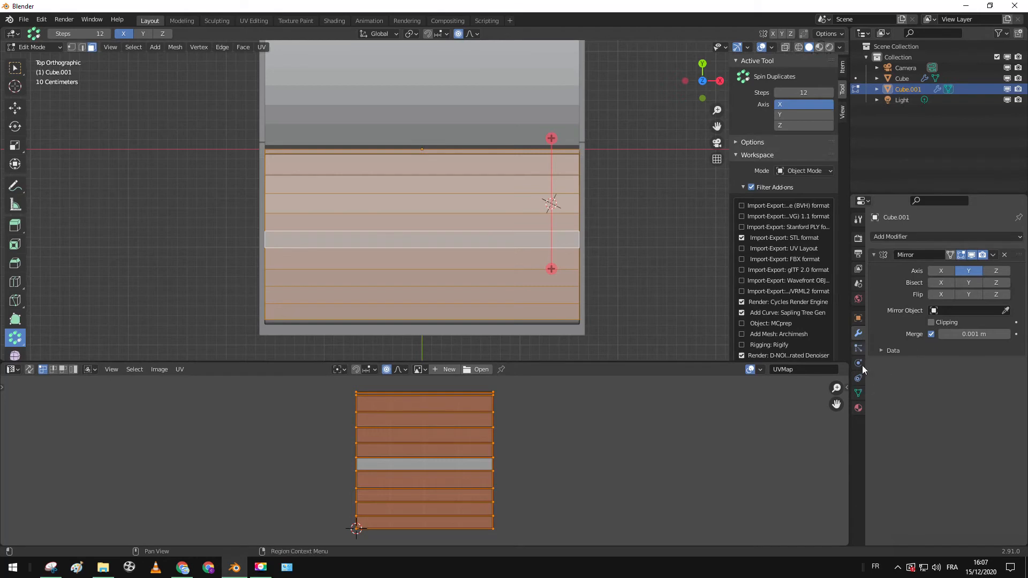
Step: Create a new material for the pages and set its base color to an Image Texture
{"action": "left_click", "coordinate": [858, 408]}
{"action": "left_click", "coordinate": [938, 283]}
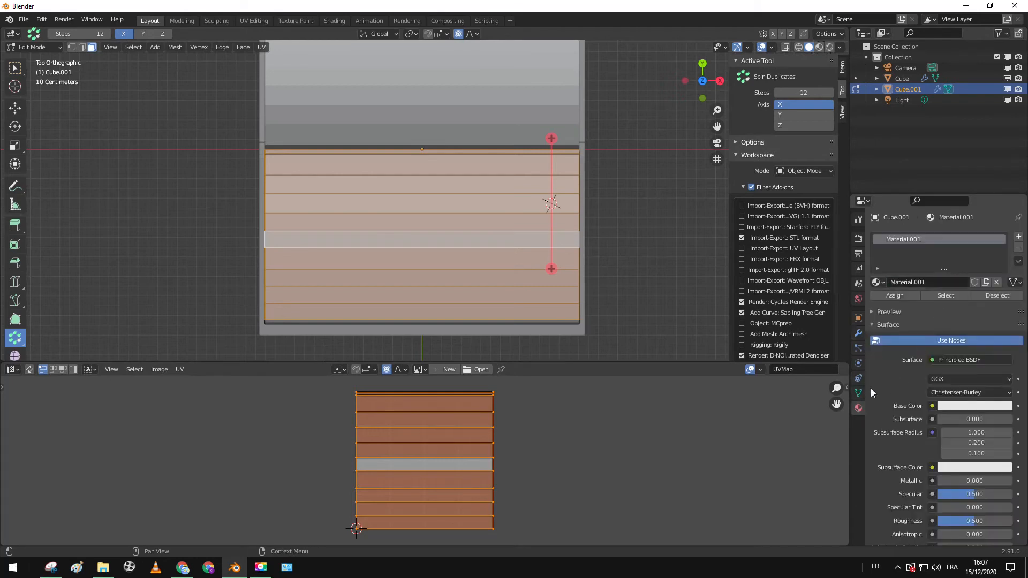
{"action": "left_click", "coordinate": [932, 406]}
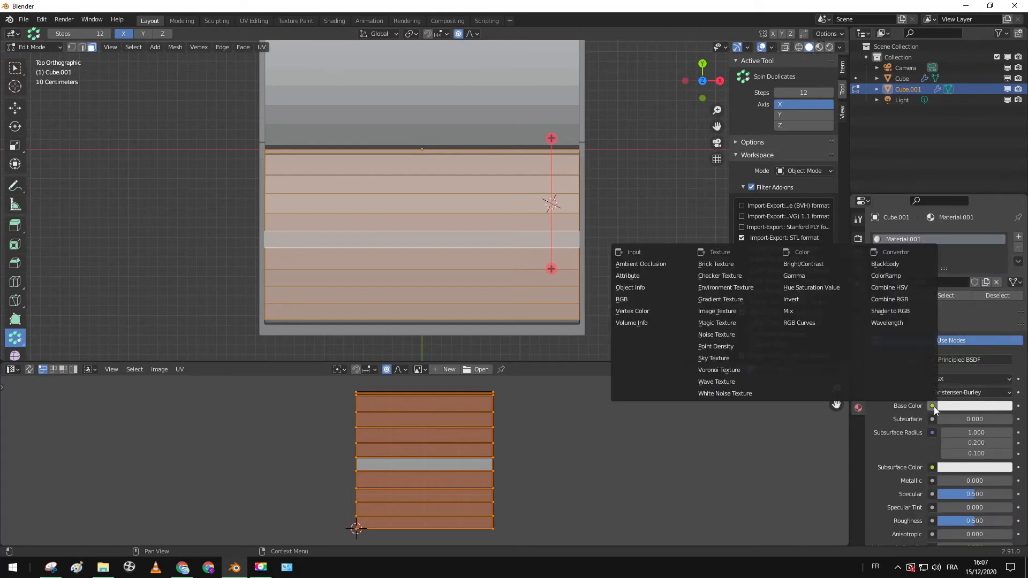
{"action": "left_click", "coordinate": [718, 310]}
Step: Load Capture.JPG from the Desktop folder as the page material's image texture
{"action": "left_click", "coordinate": [976, 419]}
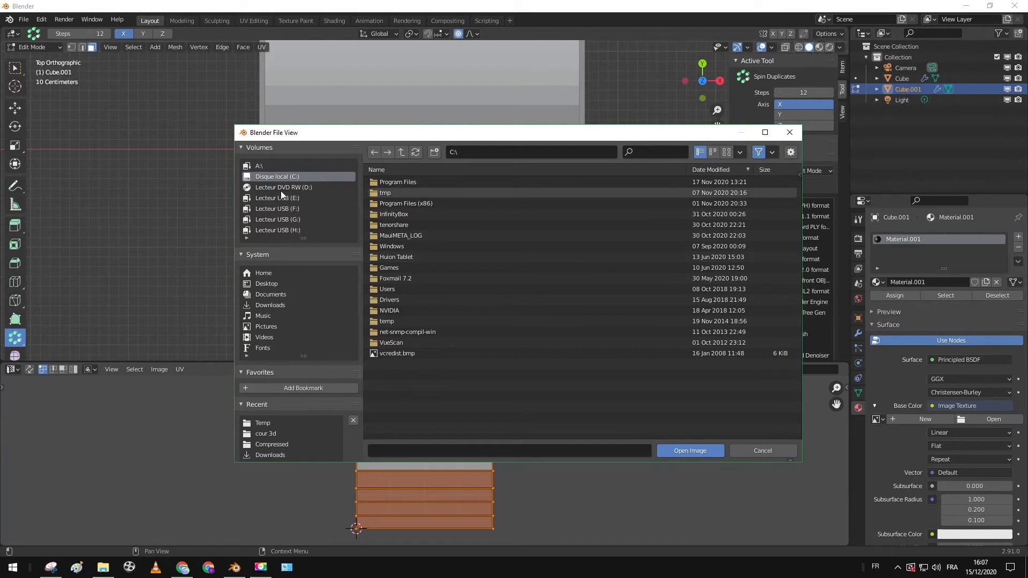
{"action": "left_click", "coordinate": [278, 283]}
{"action": "scroll", "coordinate": [428, 278], "scroll_direction": "down", "scroll_amount": 3}
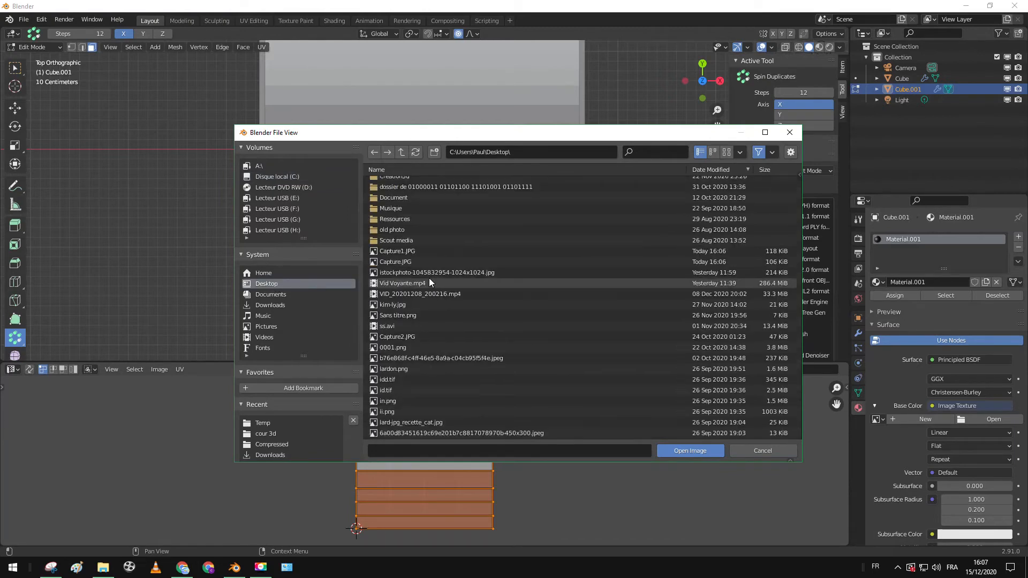
{"action": "double_click", "coordinate": [403, 260]}
{"action": "scroll", "coordinate": [493, 419], "scroll_direction": "down", "scroll_amount": 5}
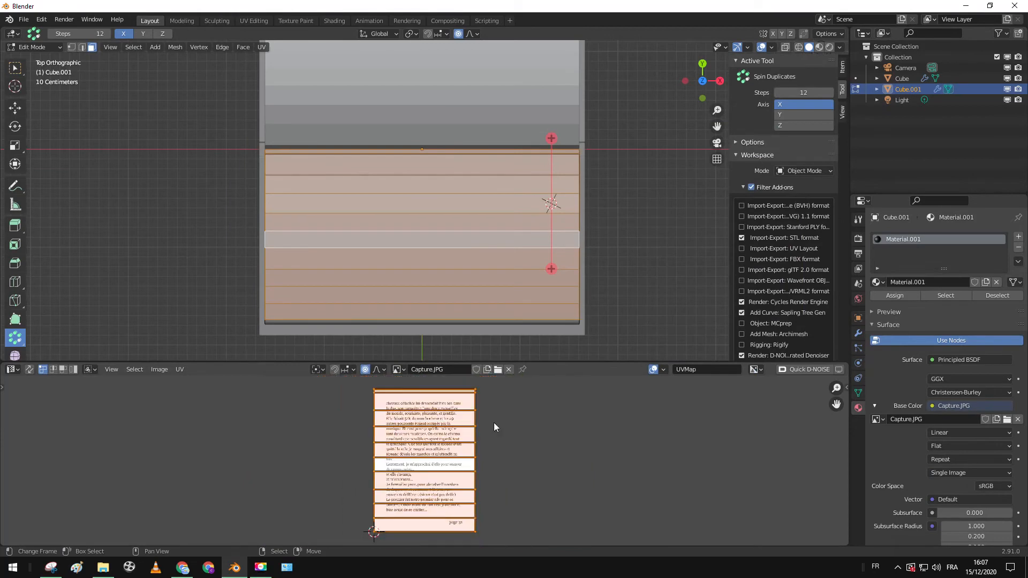
Step: Rotate the page's UV layout by 90 degrees
{"action": "scroll", "coordinate": [518, 265], "scroll_direction": "up", "scroll_amount": 1}
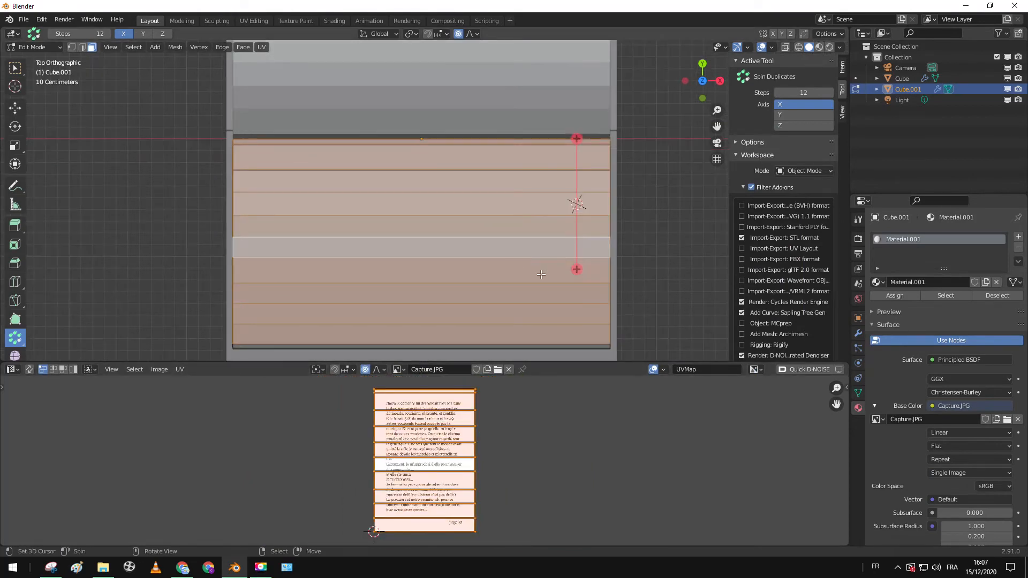
{"action": "key", "text": "r"}
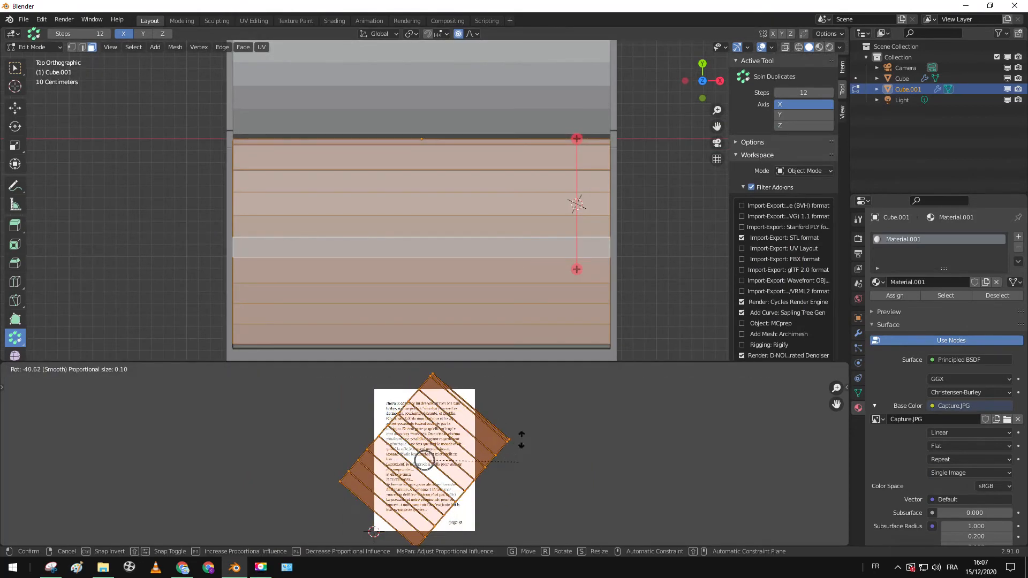
{"action": "type", "text": "90"}
{"action": "key", "text": "Return"}
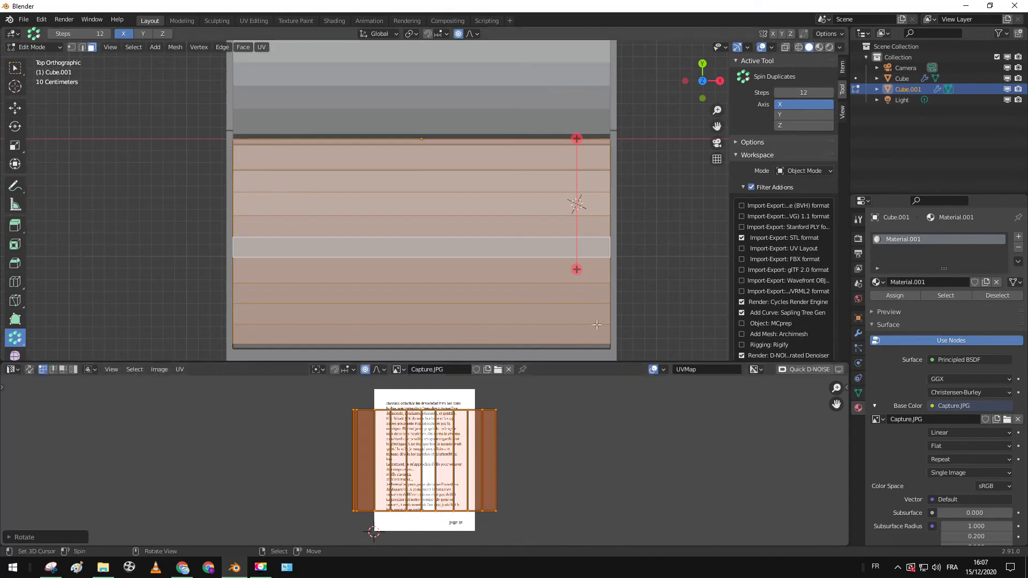
Step: Scale the UV layout to about 0.70 along X and about 1.36 along Y so it fits the page image
{"action": "key", "text": "s"}
{"action": "key", "text": "x"}
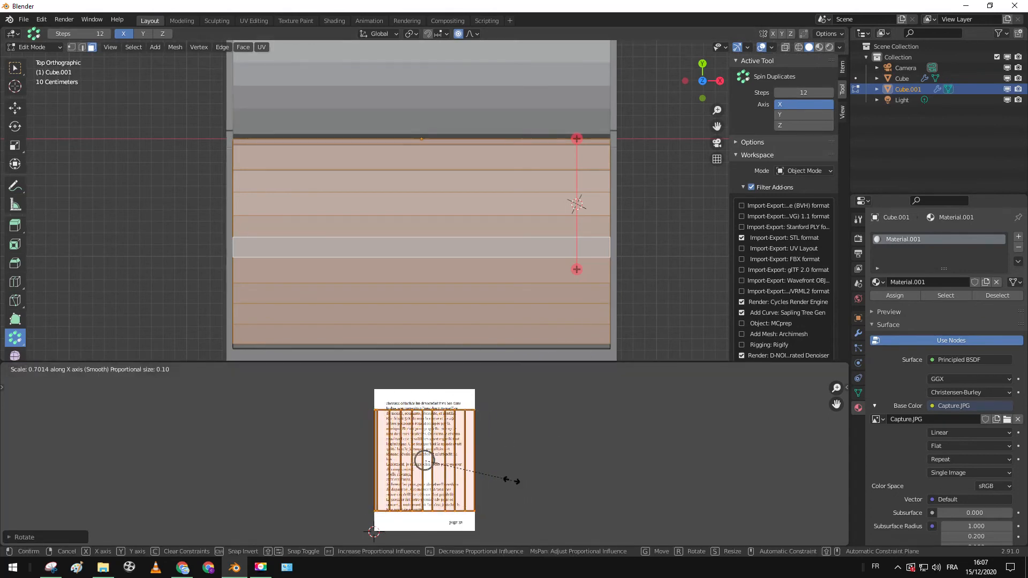
{"action": "left_click", "coordinate": [505, 481]}
{"action": "key", "text": "s"}
{"action": "key", "text": "y"}
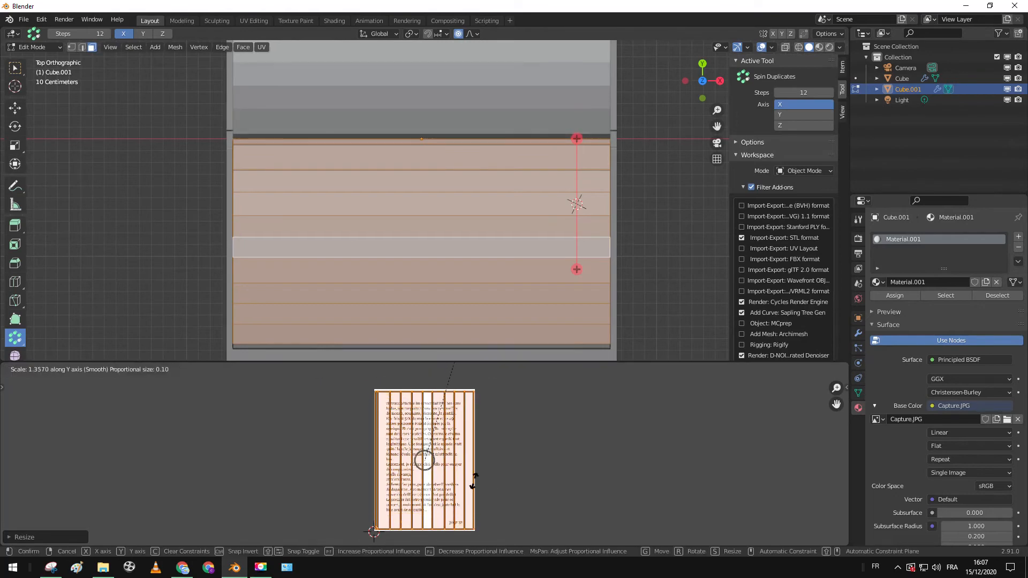
{"action": "left_click", "coordinate": [493, 469]}
Step: Leave Edit Mode, toggle X-ray and show the textured book in Rendered shading
{"action": "key", "text": "Tab"}
{"action": "key", "text": "alt+z"}
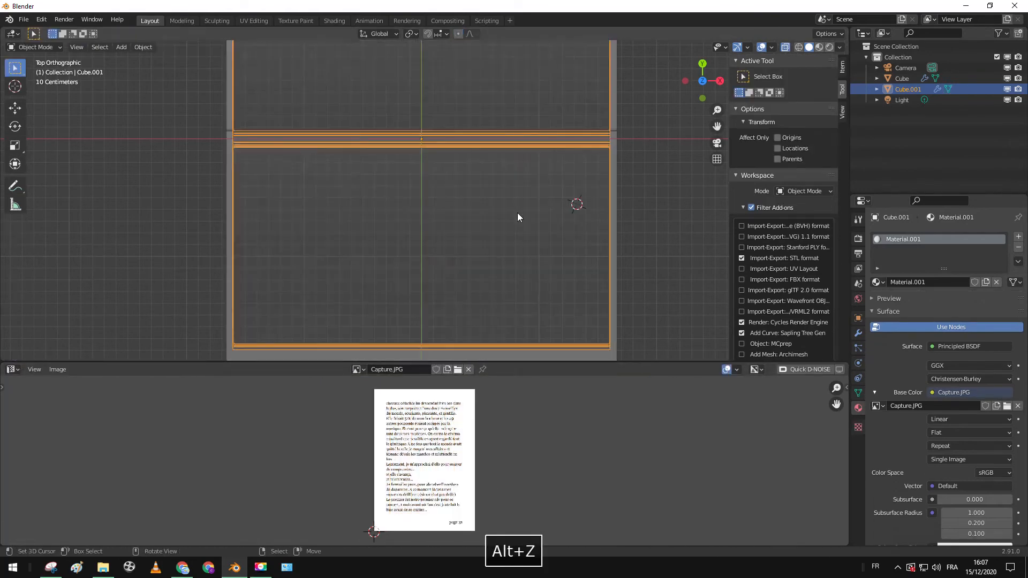
{"action": "middle_click_drag", "start_coordinate": [518, 213], "coordinate": [395, 181]}
{"action": "key", "text": "z"}
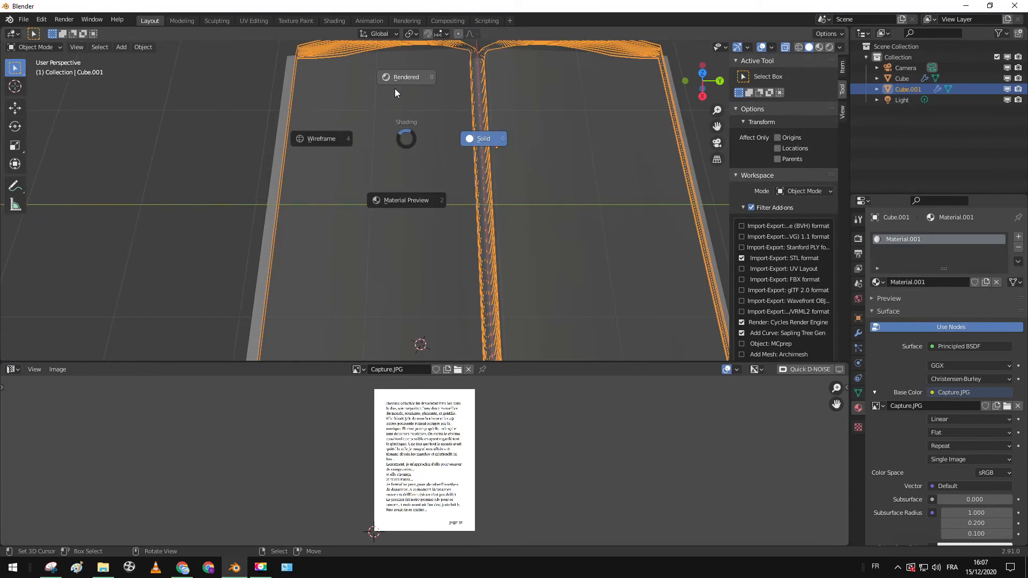
{"action": "left_click", "coordinate": [394, 89]}
{"action": "middle_click_drag", "start_coordinate": [441, 143], "coordinate": [401, 62]}
Step: Apply the Mirror modifier on the pages object
{"action": "left_click", "coordinate": [859, 335]}
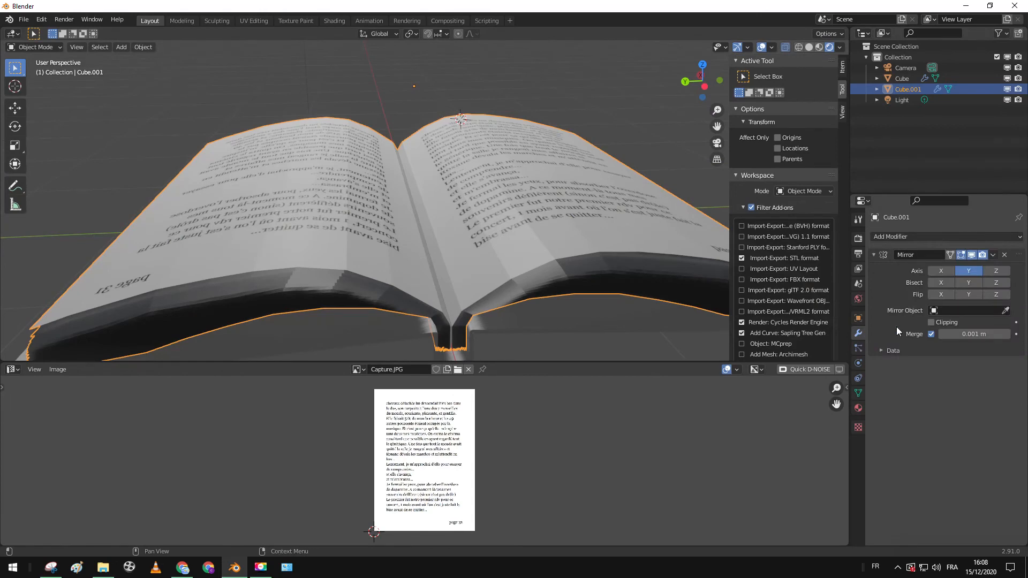
{"action": "left_click", "coordinate": [993, 255]}
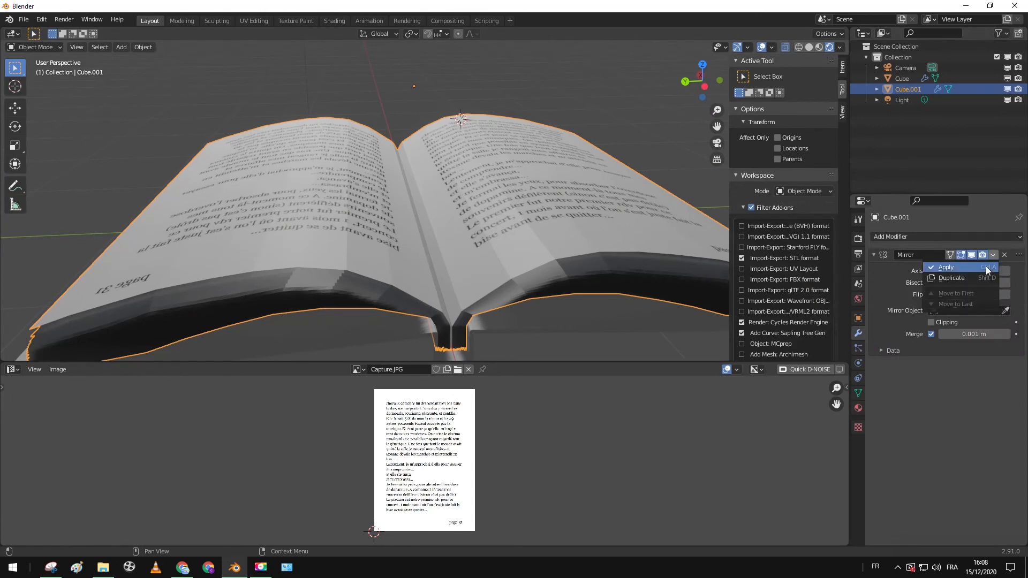
{"action": "left_click", "coordinate": [989, 271]}
Step: Enter Edit Mode on the pages, clear the selection and select all geometry linked to the half with mirrored text
{"action": "middle_click_drag", "start_coordinate": [441, 201], "coordinate": [441, 301]}
{"action": "key", "text": "Tab"}
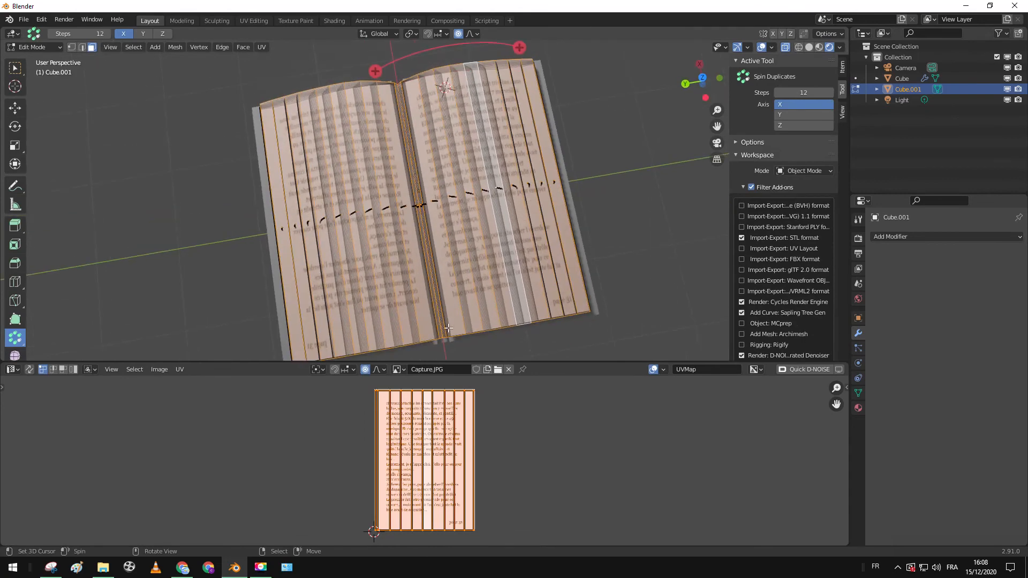
{"action": "scroll", "coordinate": [442, 303], "scroll_direction": "up", "scroll_amount": 3}
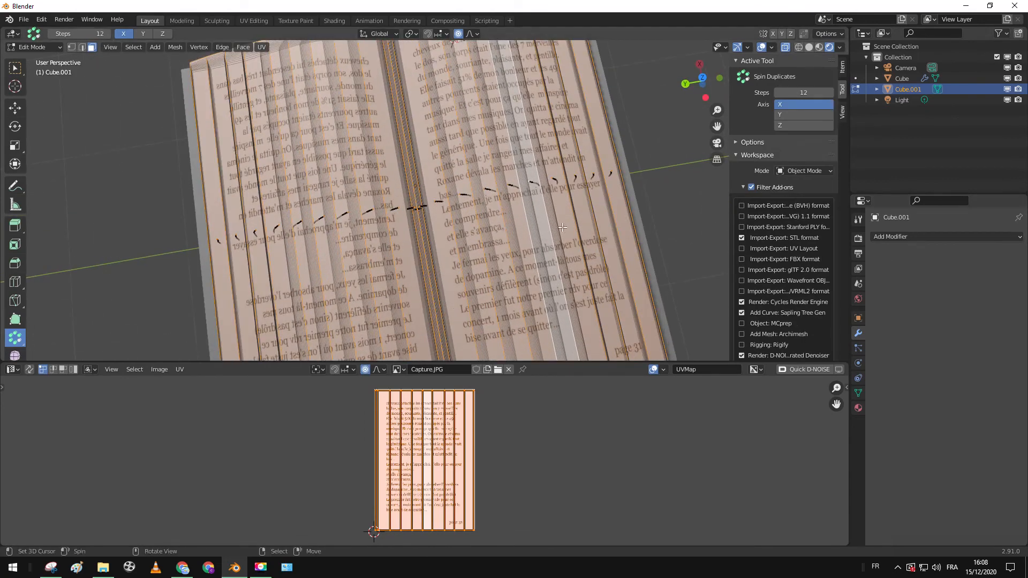
{"action": "scroll", "coordinate": [410, 238], "scroll_direction": "down", "scroll_amount": 3}
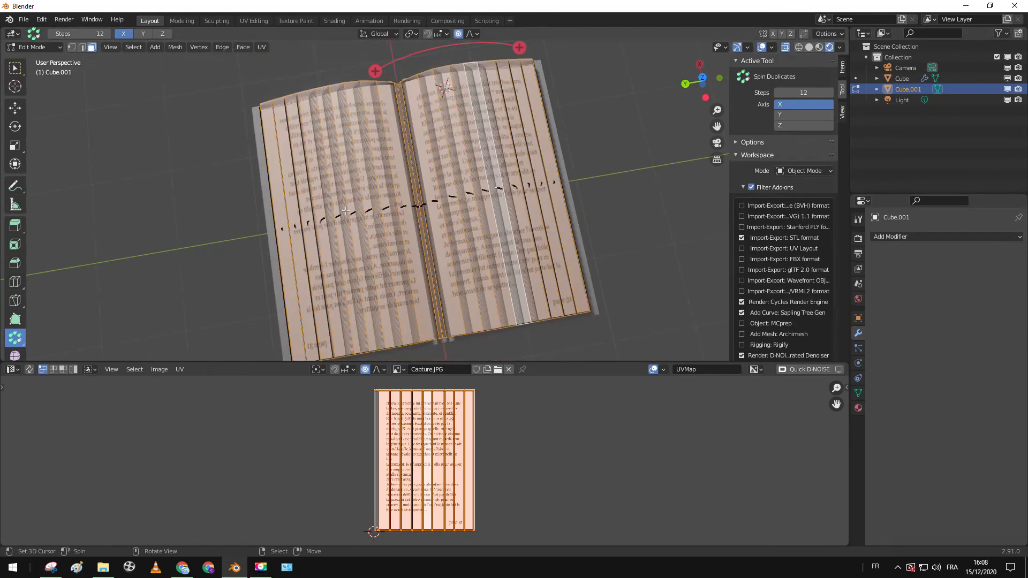
{"action": "middle_click_drag", "start_coordinate": [343, 207], "coordinate": [330, 201]}
{"action": "key", "text": "alt+a"}
{"action": "key", "text": "c"}
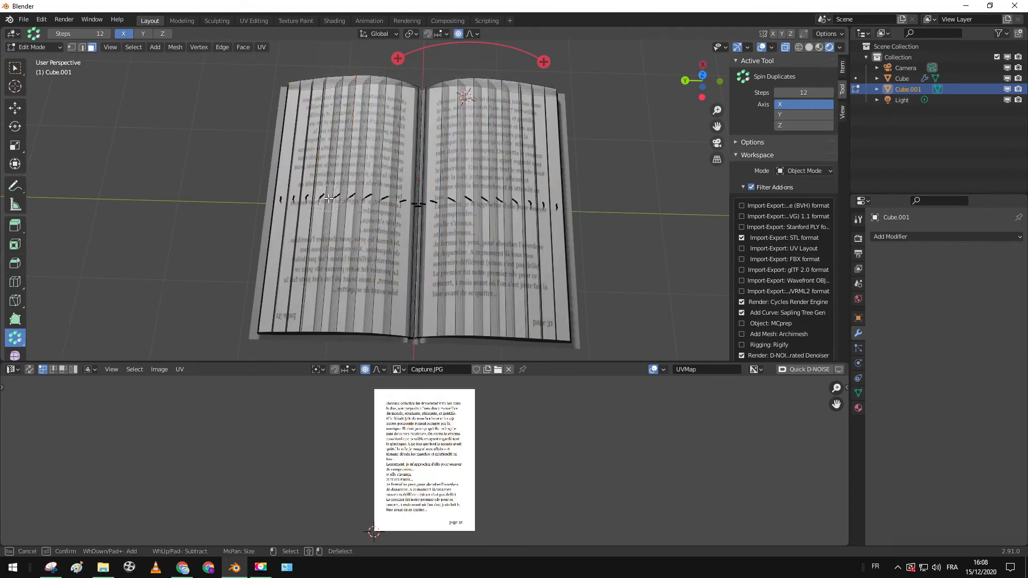
{"action": "left_click", "coordinate": [328, 199]}
{"action": "right_click", "coordinate": [340, 197]}
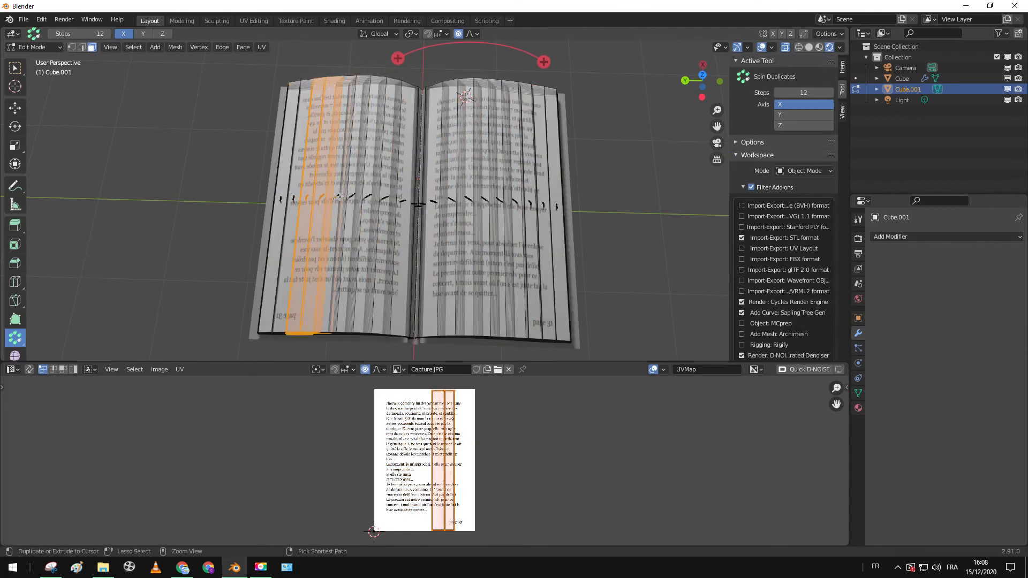
{"action": "key", "text": "ctrl+l"}
{"action": "scroll", "coordinate": [340, 197], "scroll_direction": "up", "scroll_amount": 4}
{"action": "middle_click_drag", "start_coordinate": [365, 206], "coordinate": [372, 117]}
{"action": "middle_click_drag", "start_coordinate": [546, 199], "coordinate": [547, 236]}
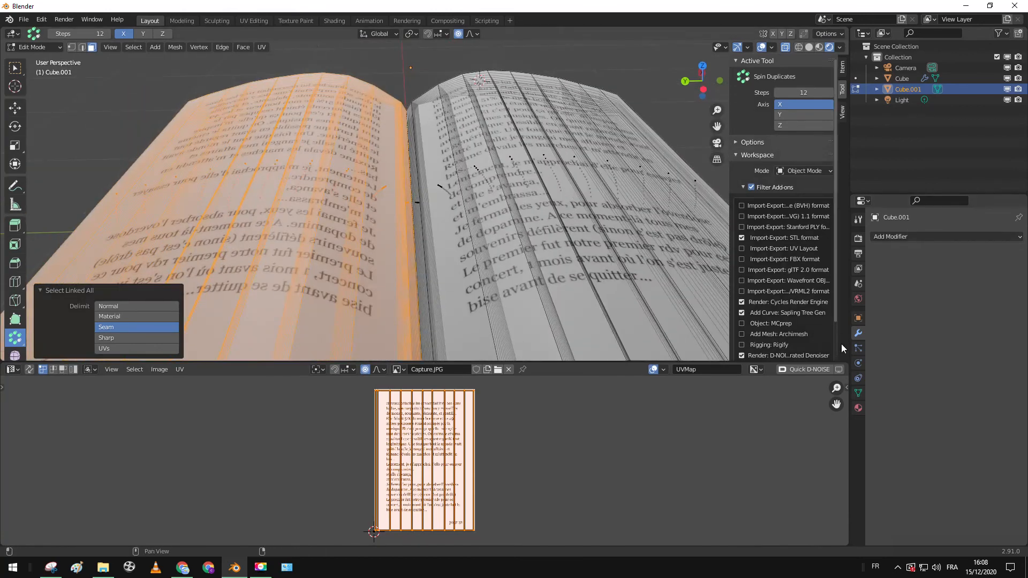
Step: Add a second material slot to the pages object and create a new material in it
{"action": "left_click", "coordinate": [859, 408]}
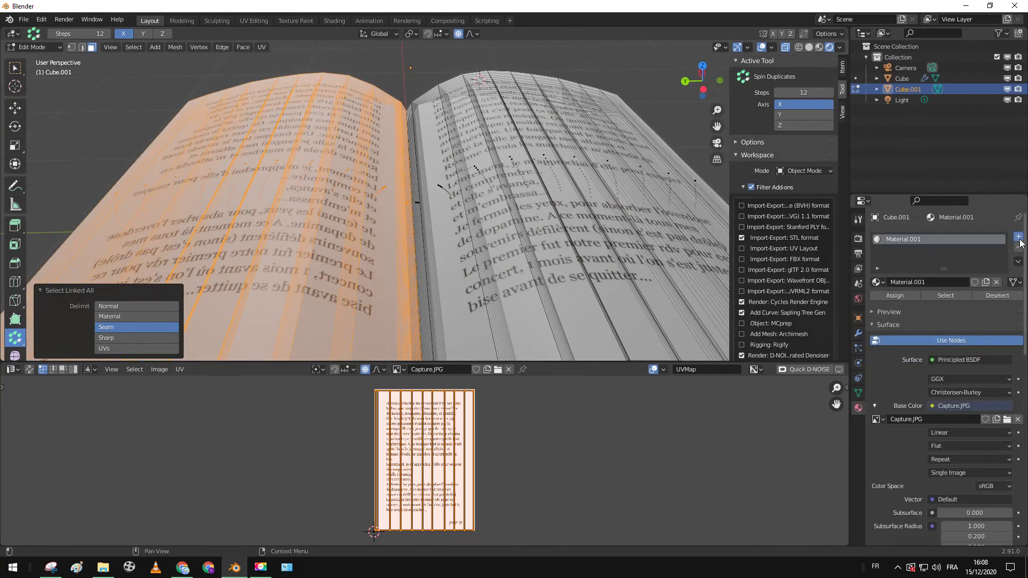
{"action": "left_click", "coordinate": [1018, 236]}
{"action": "left_click", "coordinate": [943, 304]}
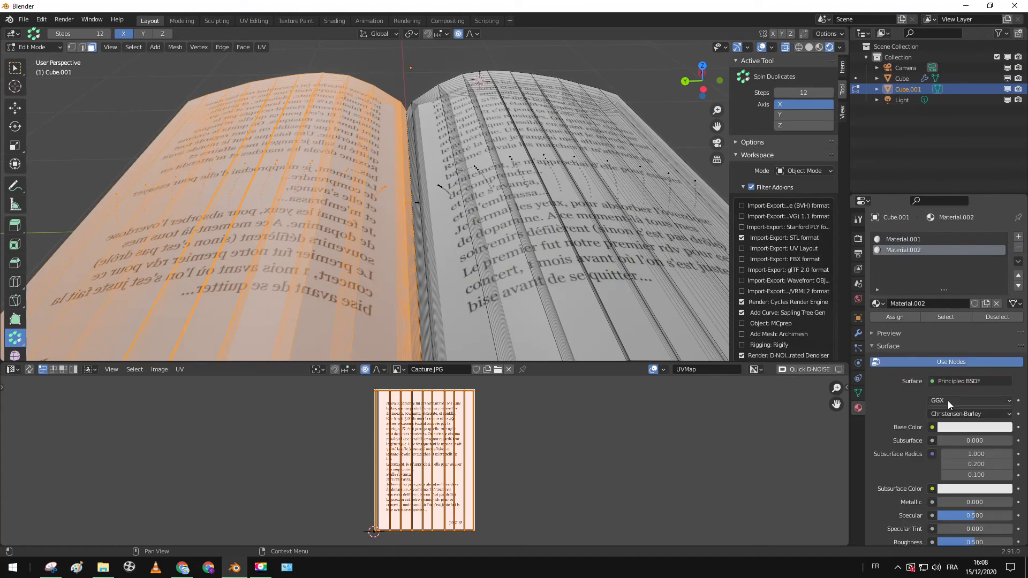
Step: Use Capture1.JPG from the Desktop as the new material's base colour image texture and assign the material to the selected page half
{"action": "left_click", "coordinate": [932, 427]}
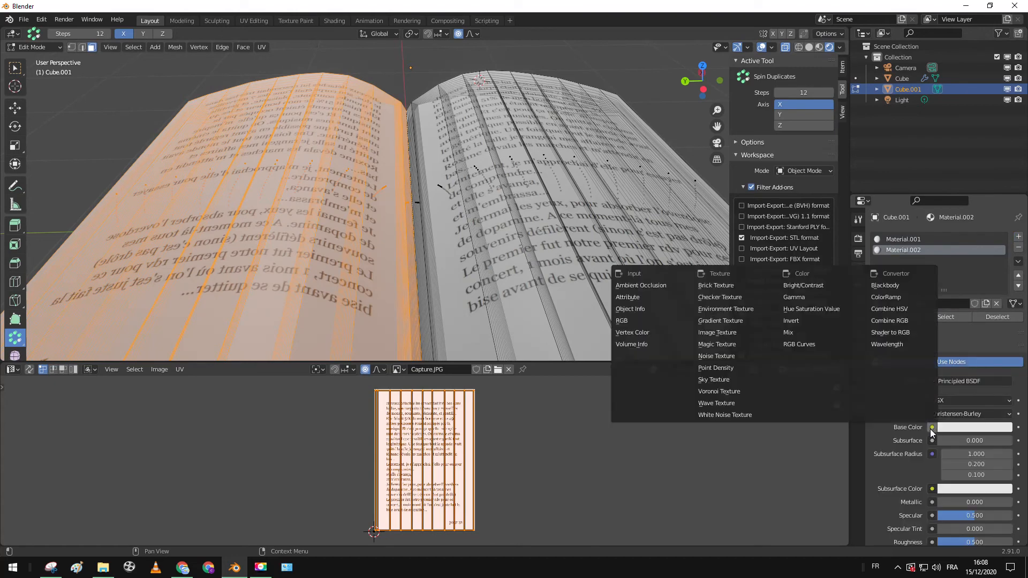
{"action": "left_click", "coordinate": [721, 332]}
{"action": "left_click", "coordinate": [966, 440]}
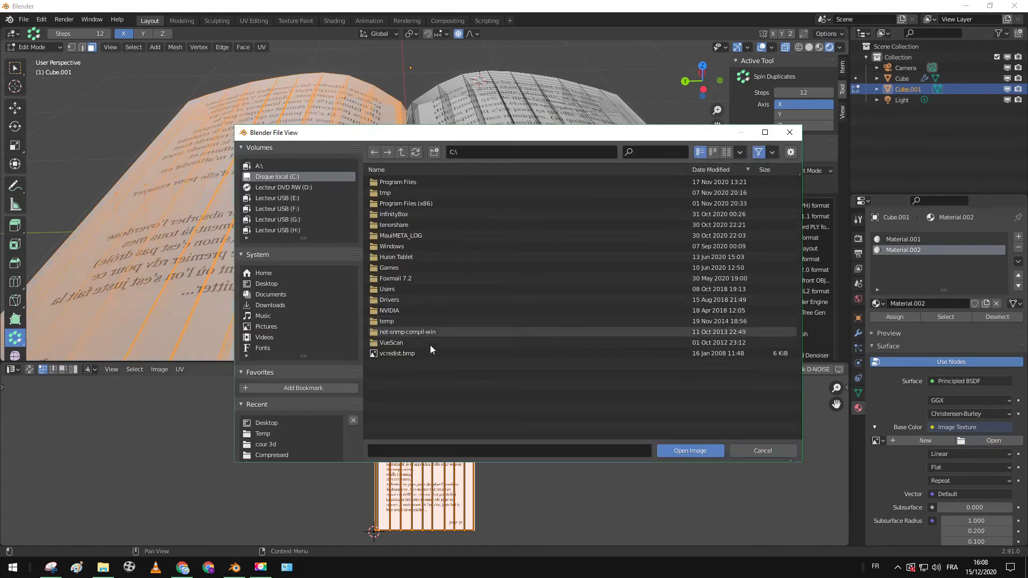
{"action": "left_click", "coordinate": [268, 425]}
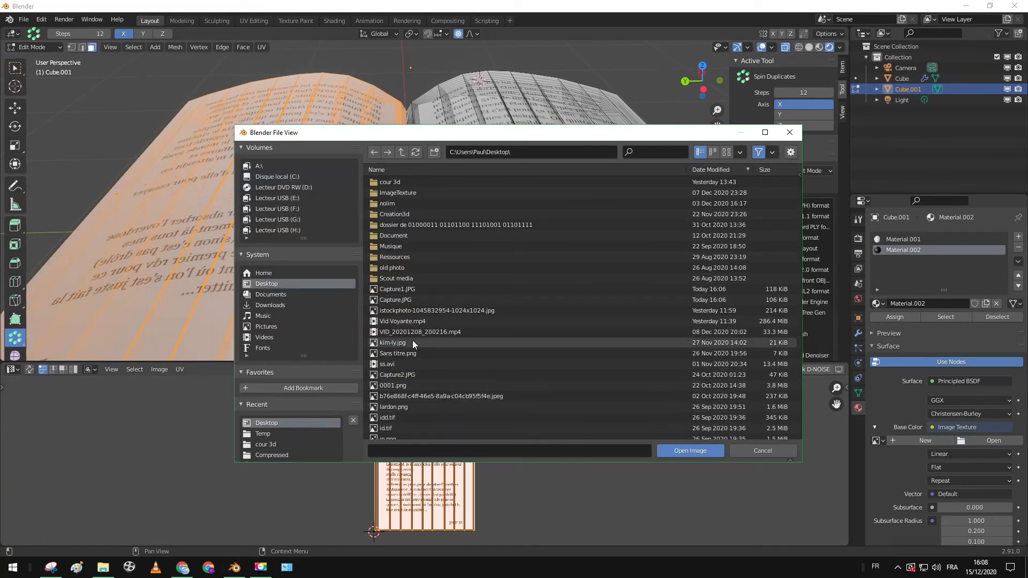
{"action": "double_click", "coordinate": [414, 290]}
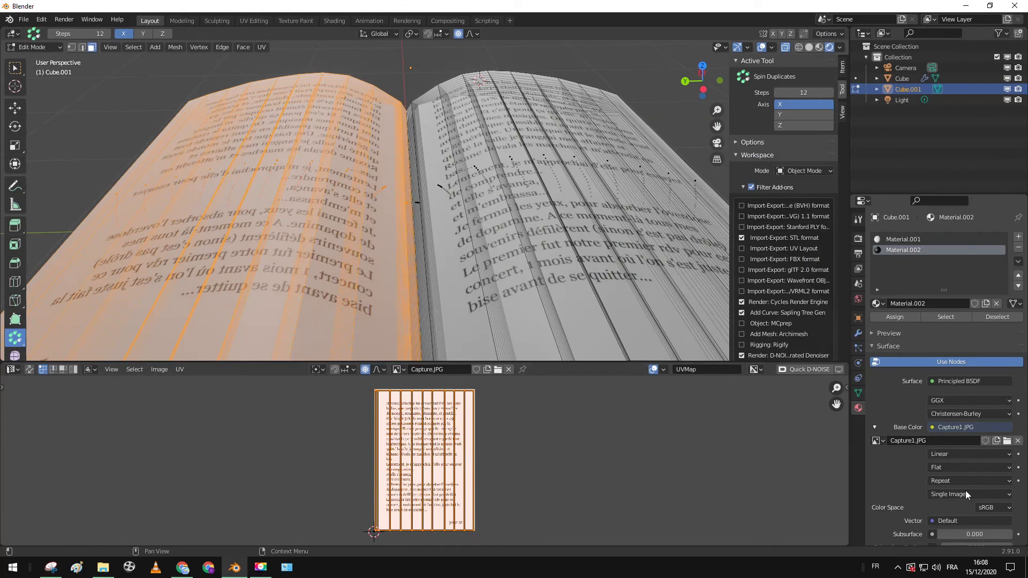
{"action": "scroll", "coordinate": [969, 487], "scroll_direction": "down", "scroll_amount": 3}
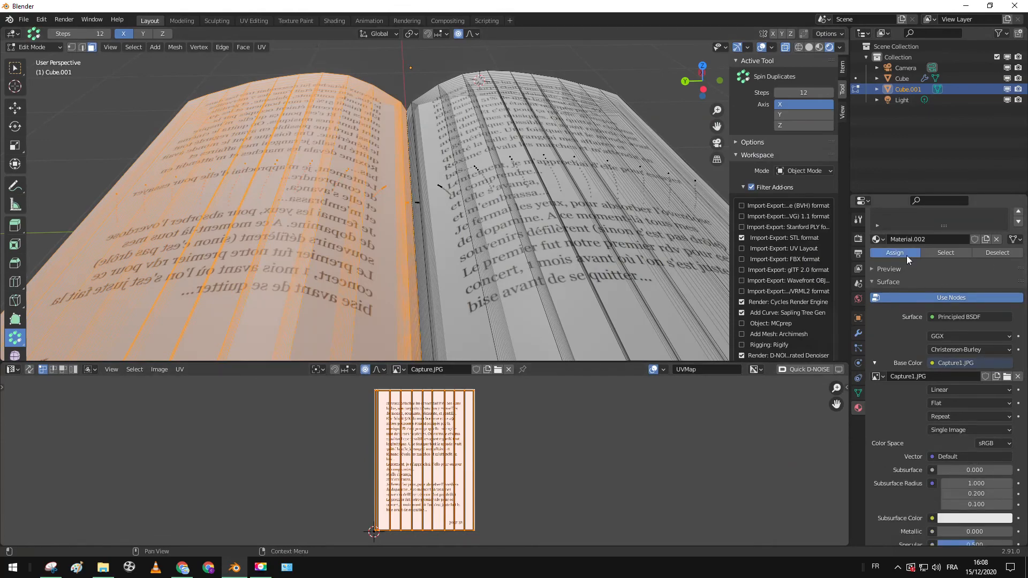
{"action": "middle_click_drag", "start_coordinate": [385, 229], "coordinate": [388, 281]}
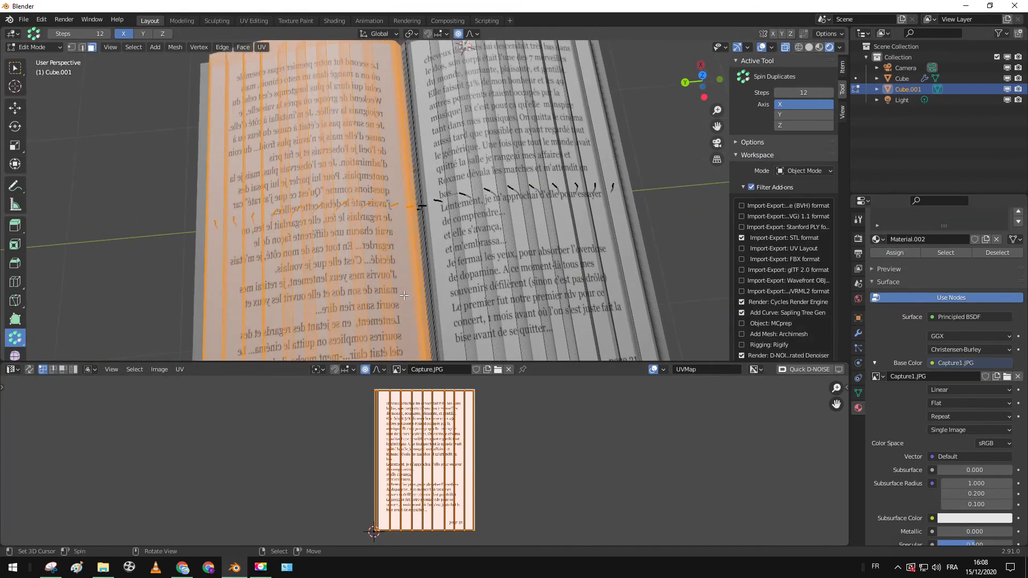
Step: Mirror the selected half's UVs horizontally by scaling them by -1 along X
{"action": "key", "text": "Tab"}
{"action": "key", "text": "Tab"}
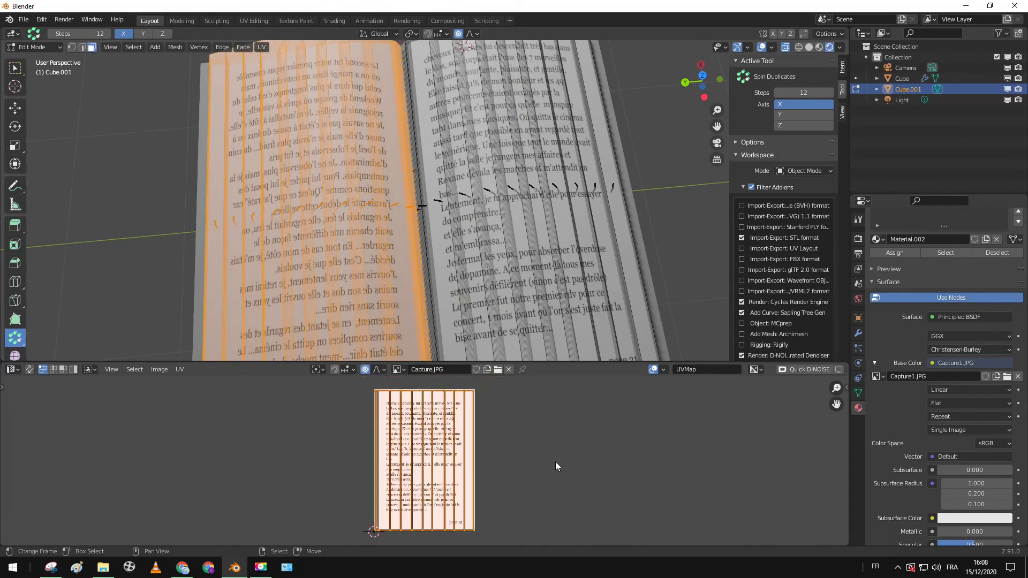
{"action": "key", "text": "s"}
{"action": "key", "text": "x"}
{"action": "key", "text": "minus"}
{"action": "key", "text": "1"}
{"action": "key", "text": "Return"}
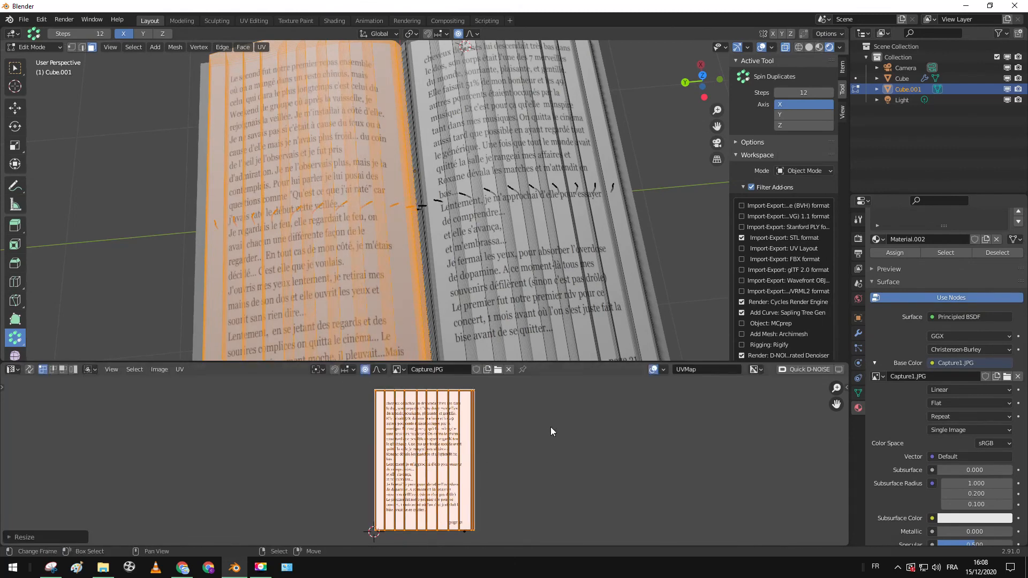
Step: Leave Edit Mode and apply Shade Smooth to the pages object
{"action": "key", "text": "Tab"}
{"action": "scroll", "coordinate": [422, 173], "scroll_direction": "down", "scroll_amount": 3}
{"action": "middle_click_drag", "start_coordinate": [407, 185], "coordinate": [470, 281]}
{"action": "scroll", "coordinate": [427, 207], "scroll_direction": "up", "scroll_amount": 3}
{"action": "scroll", "coordinate": [470, 281], "scroll_direction": "up", "scroll_amount": 3}
{"action": "scroll", "coordinate": [390, 260], "scroll_direction": "down", "scroll_amount": 3}
{"action": "right_click", "coordinate": [390, 259]}
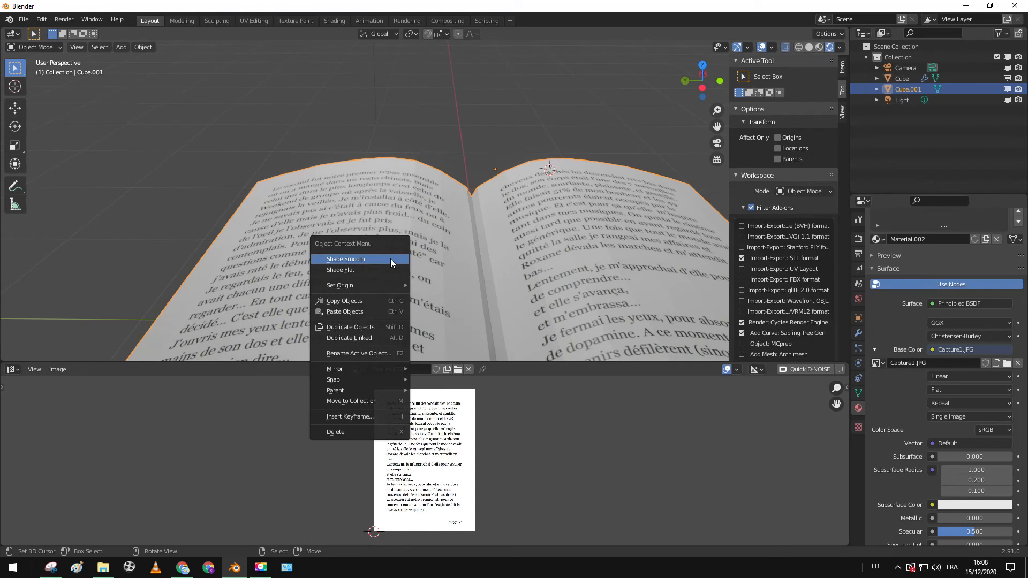
{"action": "mouse_move", "coordinate": [391, 281]}
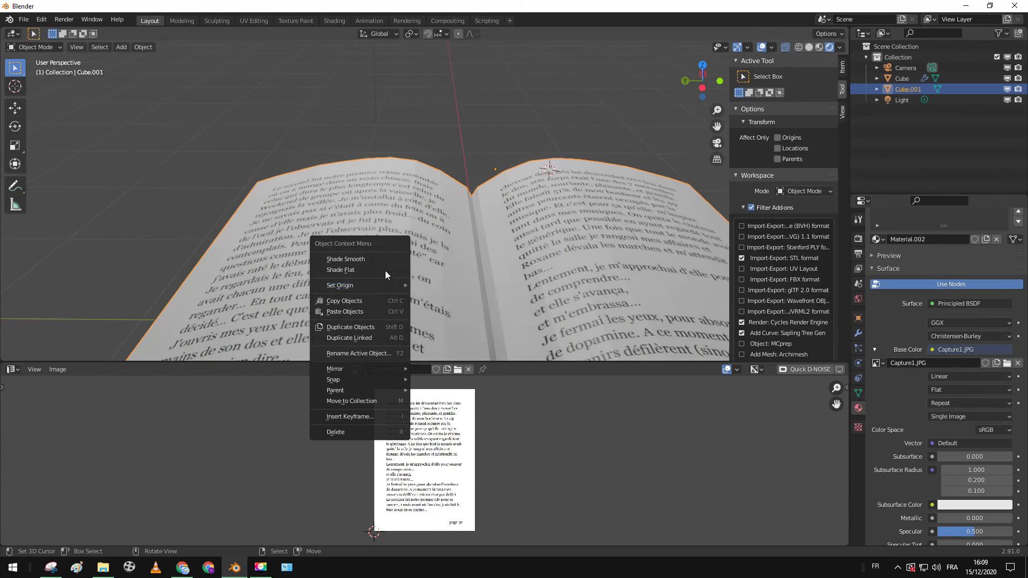
{"action": "left_click", "coordinate": [382, 260]}
Step: Create a new material on the book cover and give it a dark muted purple base colour
{"action": "middle_click_drag", "start_coordinate": [384, 255], "coordinate": [372, 323]}
{"action": "left_click", "coordinate": [355, 308]}
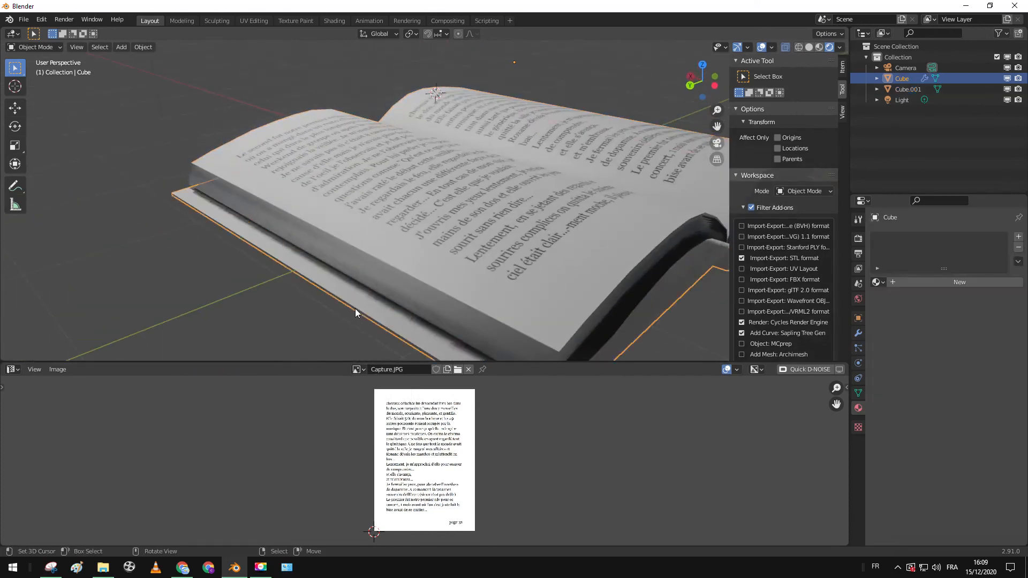
{"action": "left_click", "coordinate": [903, 282]}
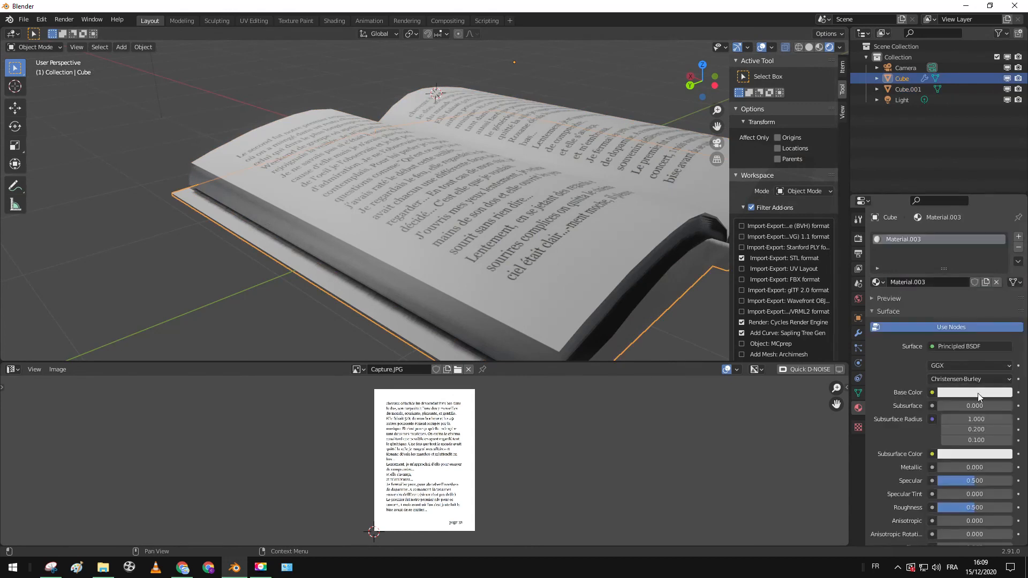
{"action": "left_click", "coordinate": [976, 393]}
{"action": "scroll", "coordinate": [973, 279], "scroll_direction": "down", "scroll_amount": 8}
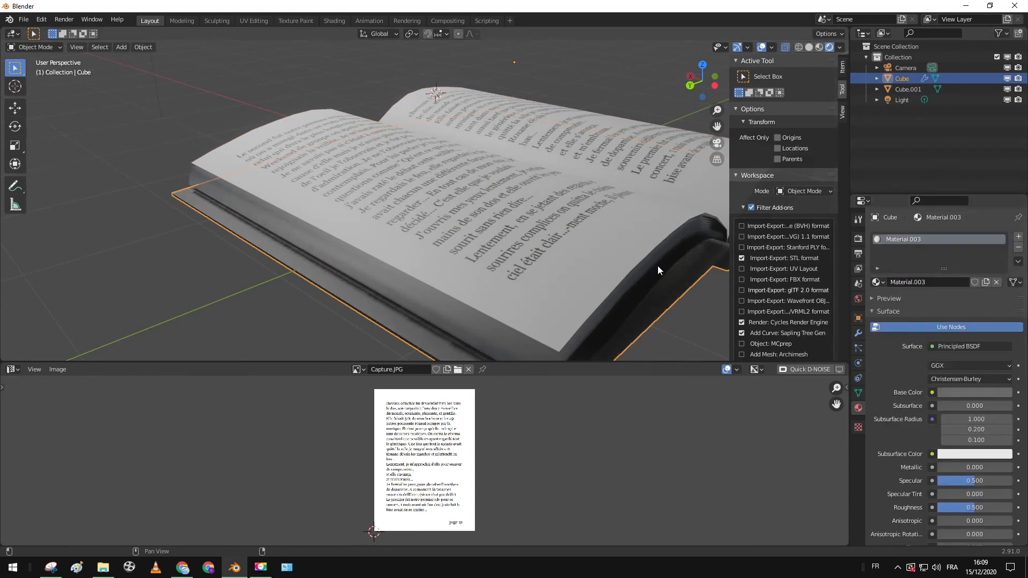
{"action": "left_click", "coordinate": [956, 392]}
{"action": "left_click", "coordinate": [967, 273]}
Step: Set the cover material's roughness to 0.926
{"action": "middle_click_drag", "start_coordinate": [634, 273], "coordinate": [440, 273]}
{"action": "scroll", "coordinate": [970, 456], "scroll_direction": "down", "scroll_amount": 1}
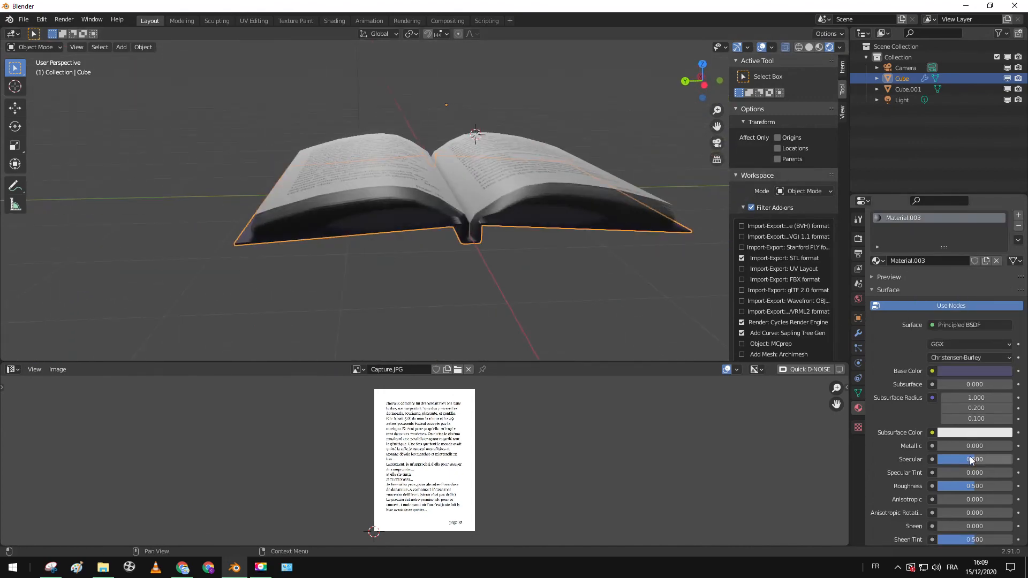
{"action": "left_click_drag", "start_coordinate": [972, 487], "coordinate": [1006, 487]}
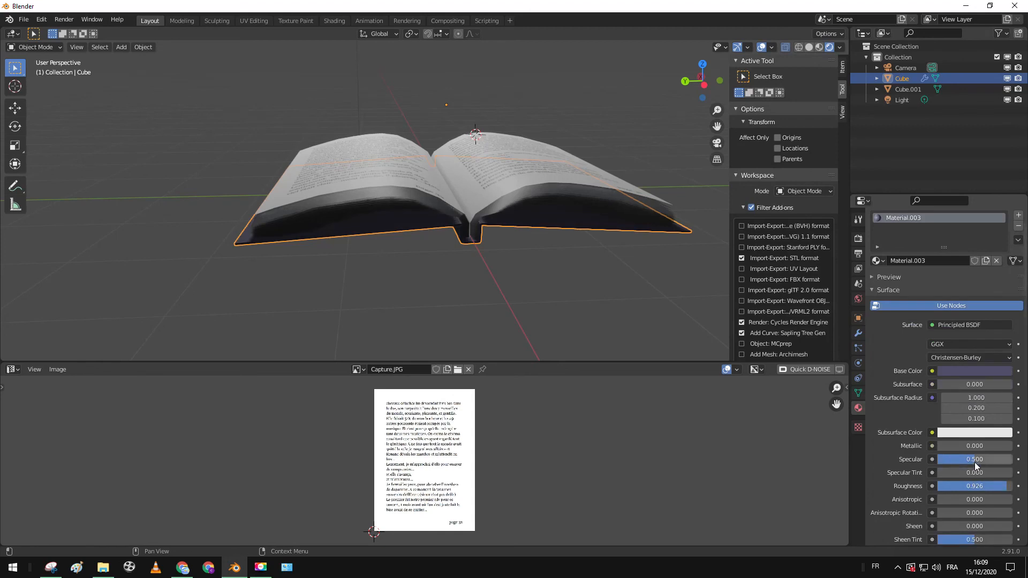
Step: Select the pages together with the cover and scale both by about 1.109 along the global Y axis
{"action": "middle_click_drag", "start_coordinate": [524, 270], "coordinate": [494, 214]}
{"action": "left_click", "coordinate": [494, 214], "text": "shift"}
{"action": "key", "text": "s"}
{"action": "key", "text": "y"}
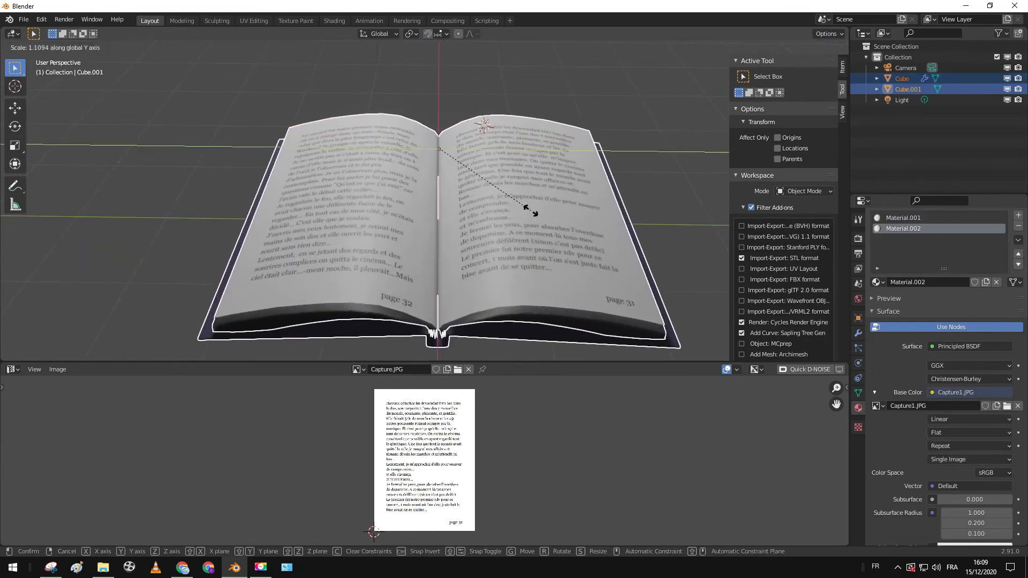
{"action": "left_click", "coordinate": [532, 213]}
{"action": "mouse_move", "coordinate": [533, 213]}
{"action": "middle_mouse_down"}
{"action": "mouse_move", "coordinate": [539, 277]}
{"action": "mouse_move", "coordinate": [535, 209]}
{"action": "middle_mouse_up"}
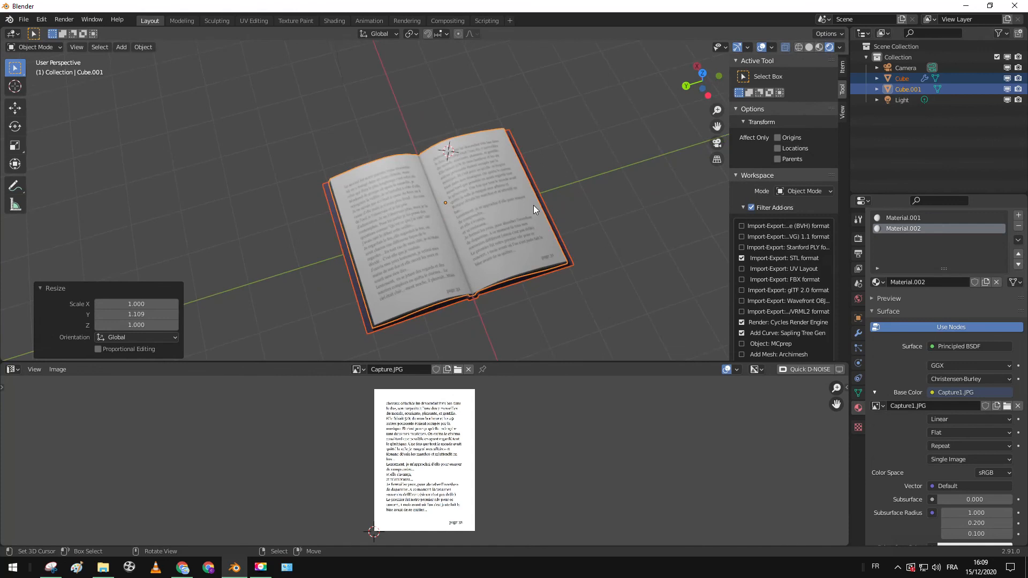
Step: Switch to the camera view and rotate the whole book 180° about the global Z axis
{"action": "key", "text": "KP_0"}
{"action": "key", "text": "r"}
{"action": "key", "text": "z"}
{"action": "key", "text": "1"}
{"action": "key", "text": "8"}
{"action": "key", "text": "0"}
{"action": "key", "text": "Return"}
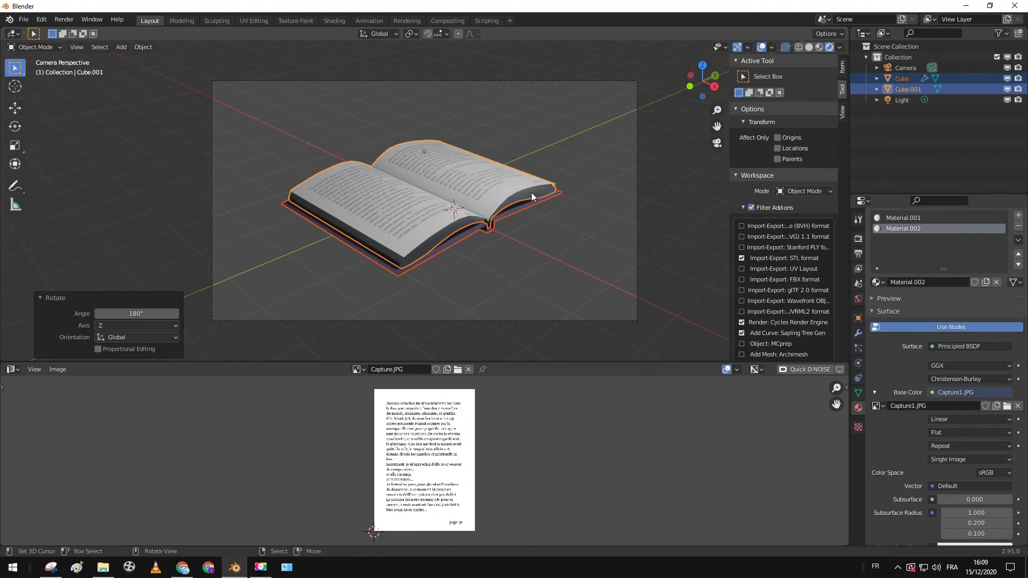
{"action": "key", "text": "shift+a"}
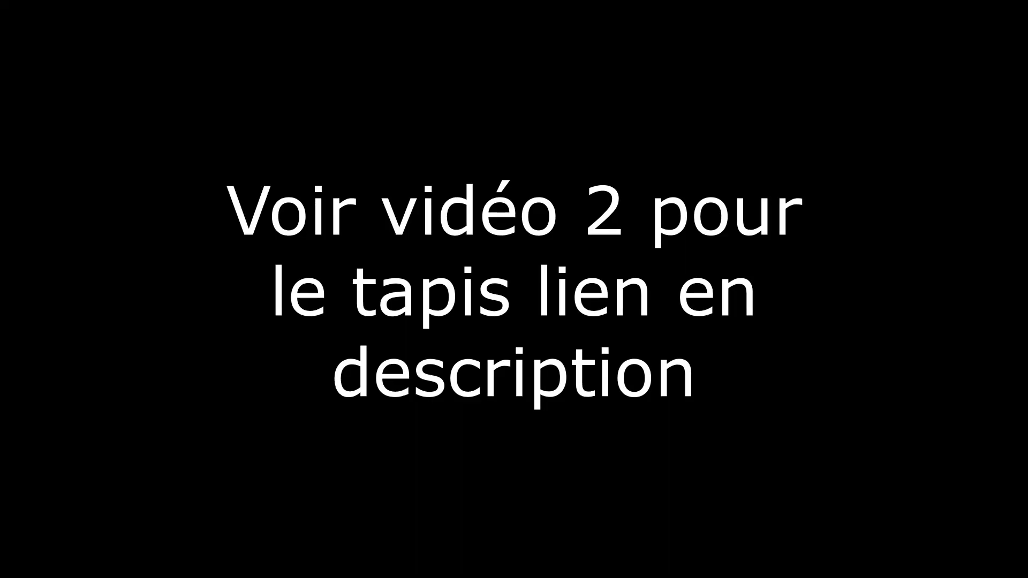